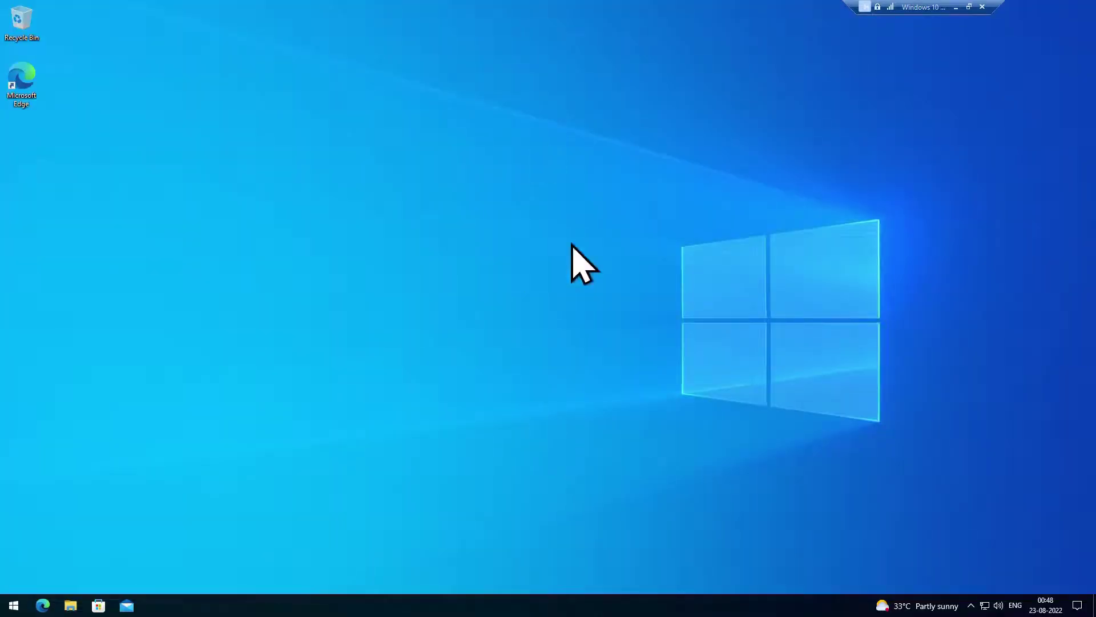
Open Command Prompt and confirm with hostname that the machine is Windows10Docker.
{"action": "key", "text": "super+r"}
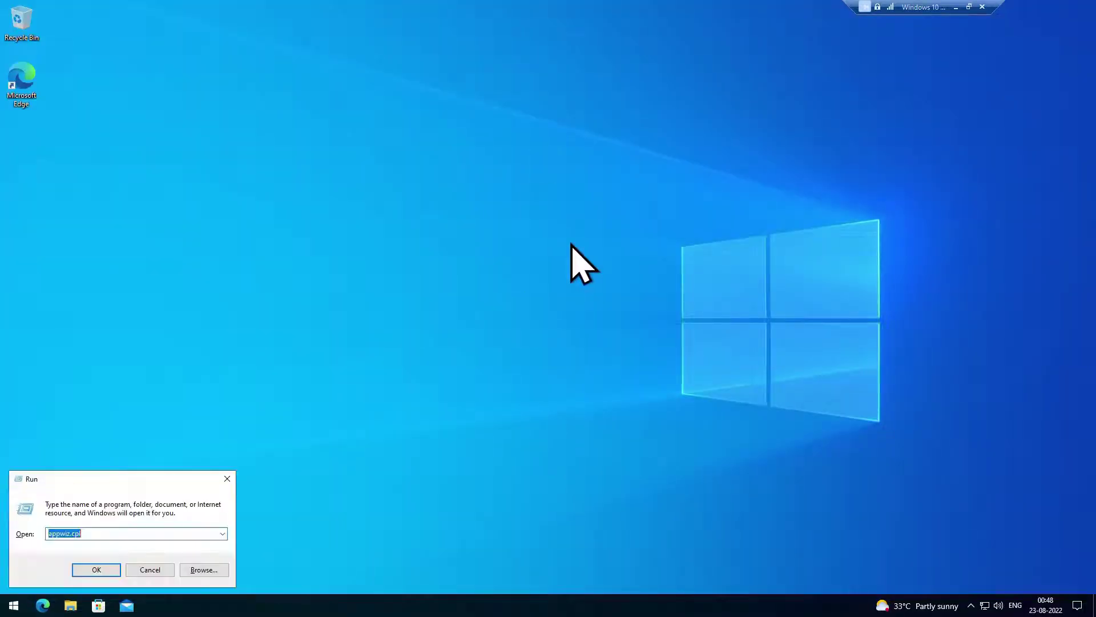
{"action": "type", "text": "cmd"}
{"action": "key", "text": "Return"}
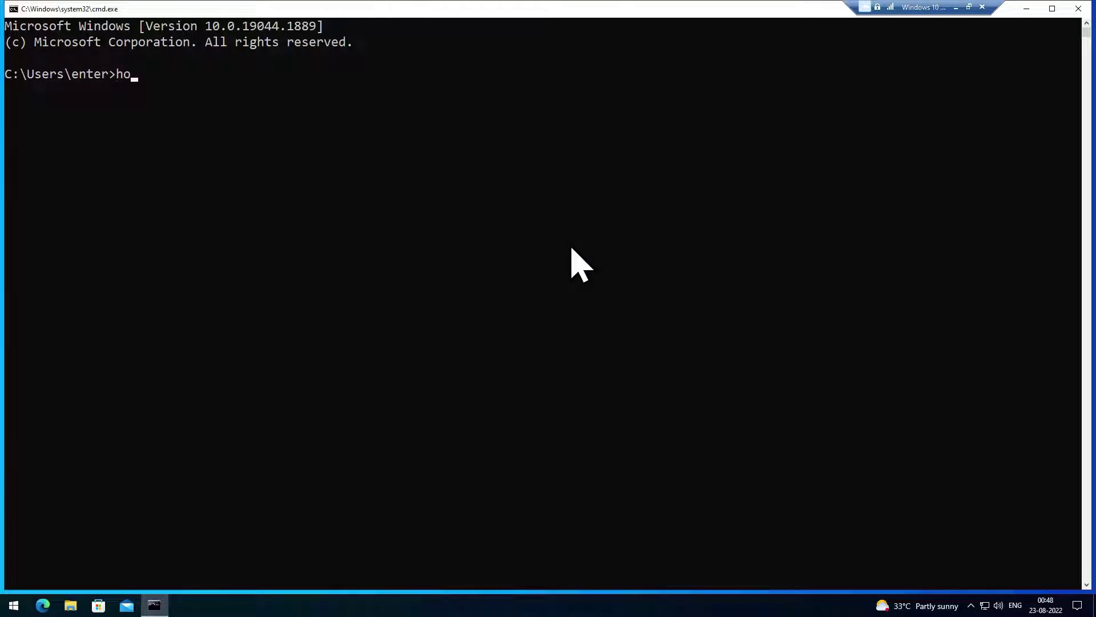
{"action": "type", "text": "hosnt"}
{"action": "key", "text": "BackSpace"}
{"action": "type", "text": "ame"}
{"action": "key", "text": "Return"}
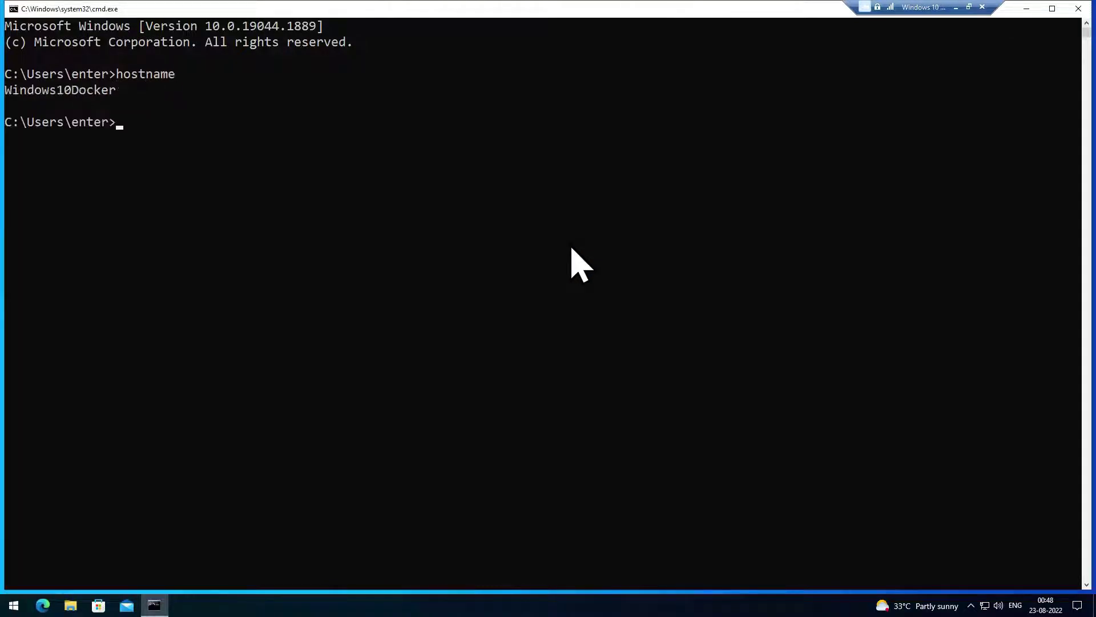
{"action": "left_click_drag", "start_coordinate": [5, 91], "coordinate": [176, 97]}
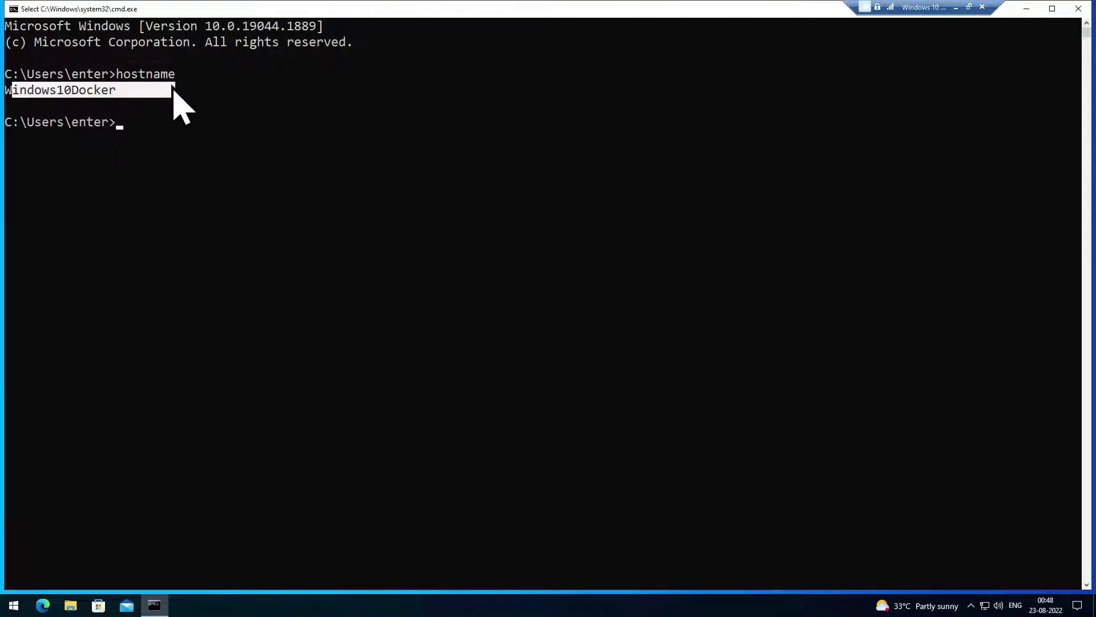
{"action": "left_click", "coordinate": [780, 281]}
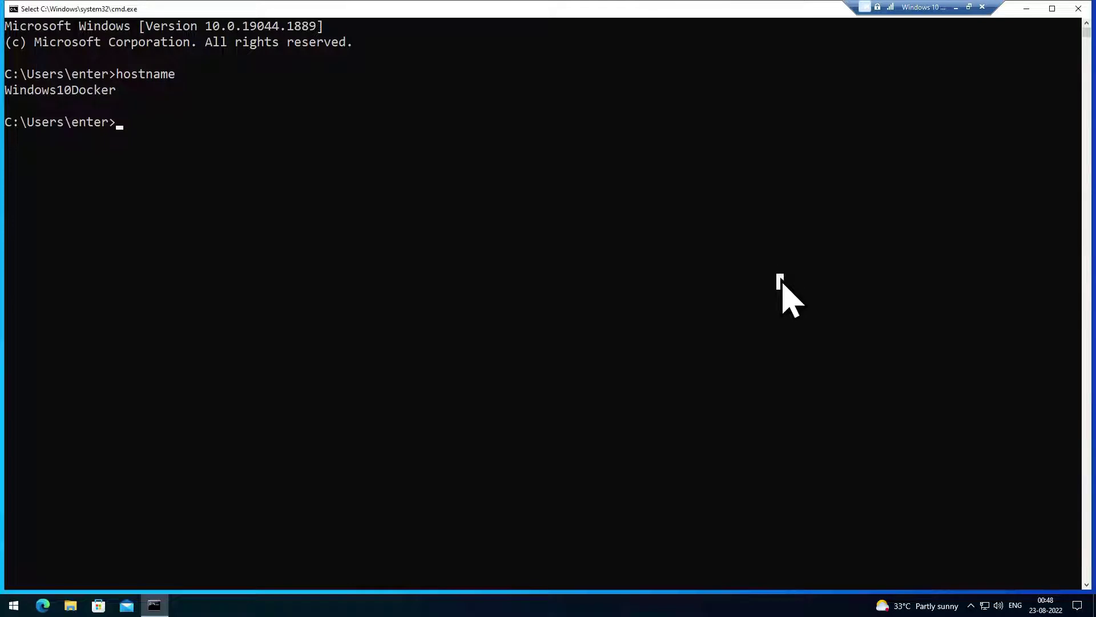
Query the sense service with sc query sense and confirm it is RUNNING.
{"action": "type", "text": "sc query sense"}
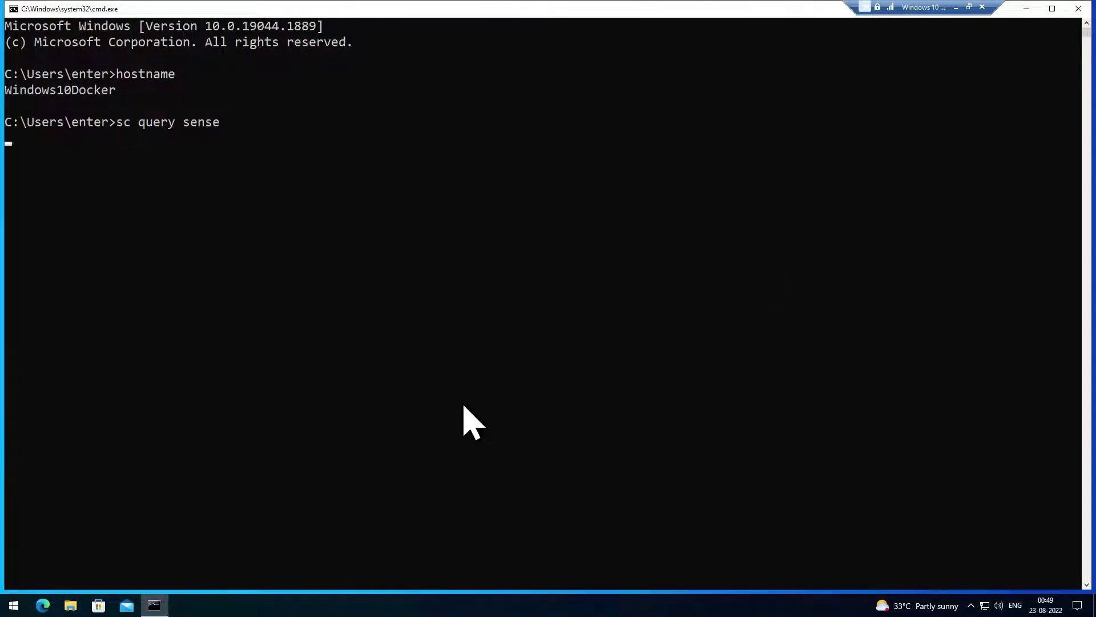
{"action": "left_click_drag", "start_coordinate": [97, 170], "coordinate": [475, 272]}
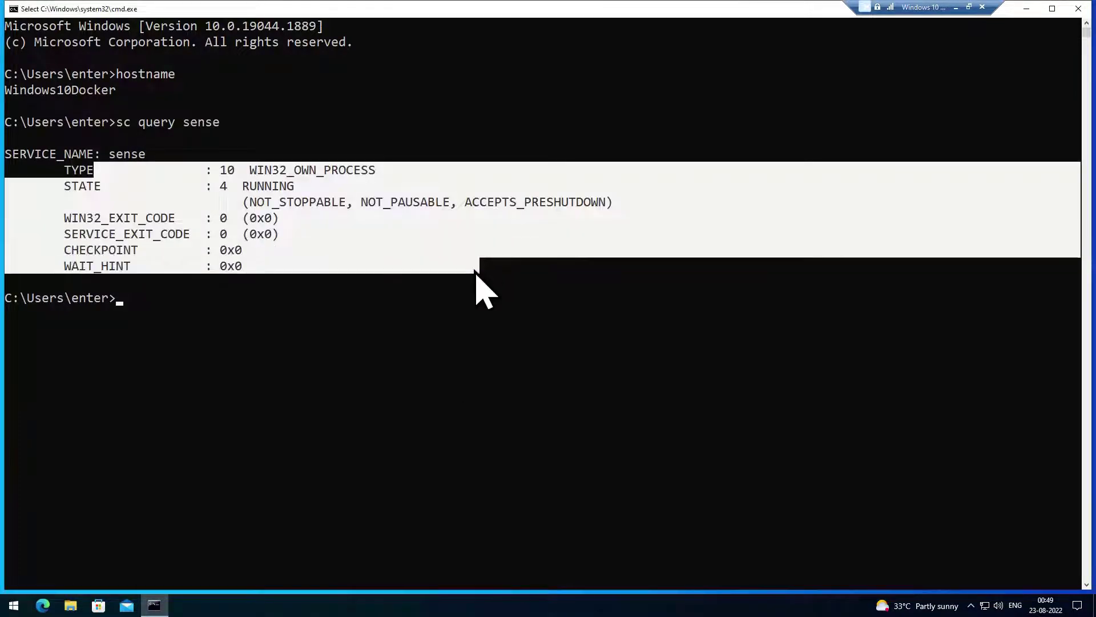
{"action": "left_click", "coordinate": [472, 266]}
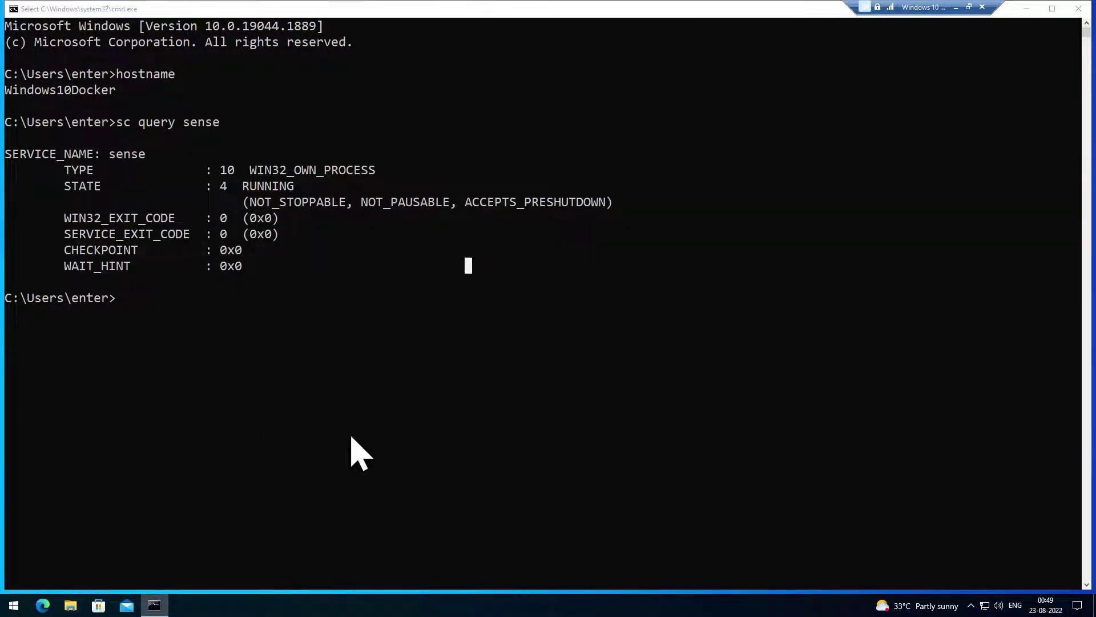
{"action": "key", "text": "super+e"}
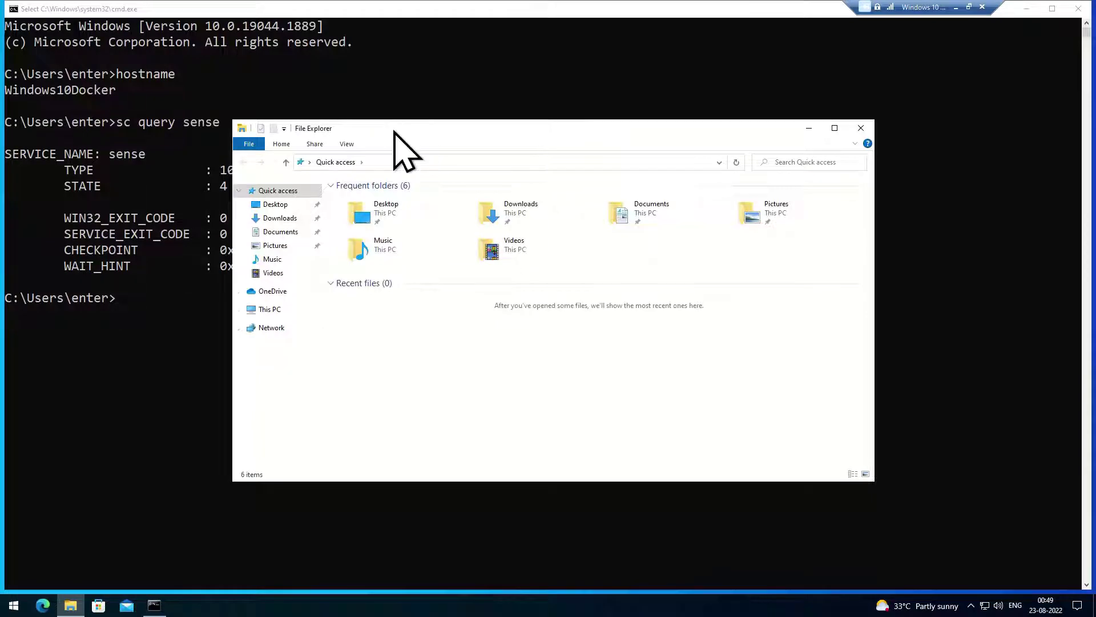
Verify through This PC's system properties that the computer is in conceptswork.com, cancelling without changes.
{"action": "double_click", "coordinate": [394, 130]}
{"action": "right_click", "coordinate": [41, 188]}
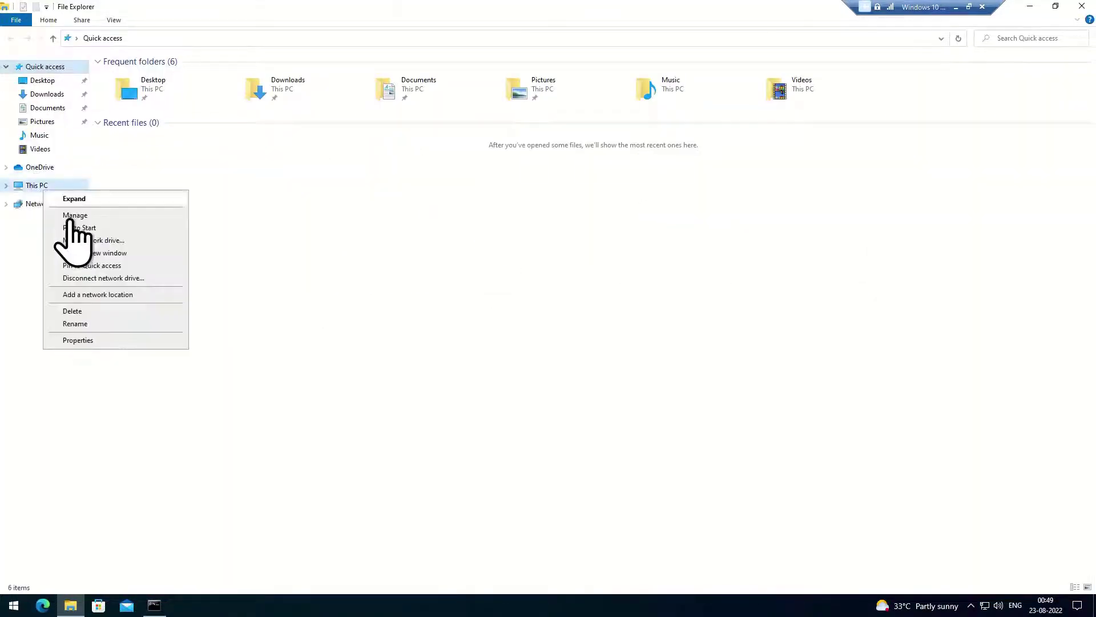
{"action": "left_click", "coordinate": [90, 340]}
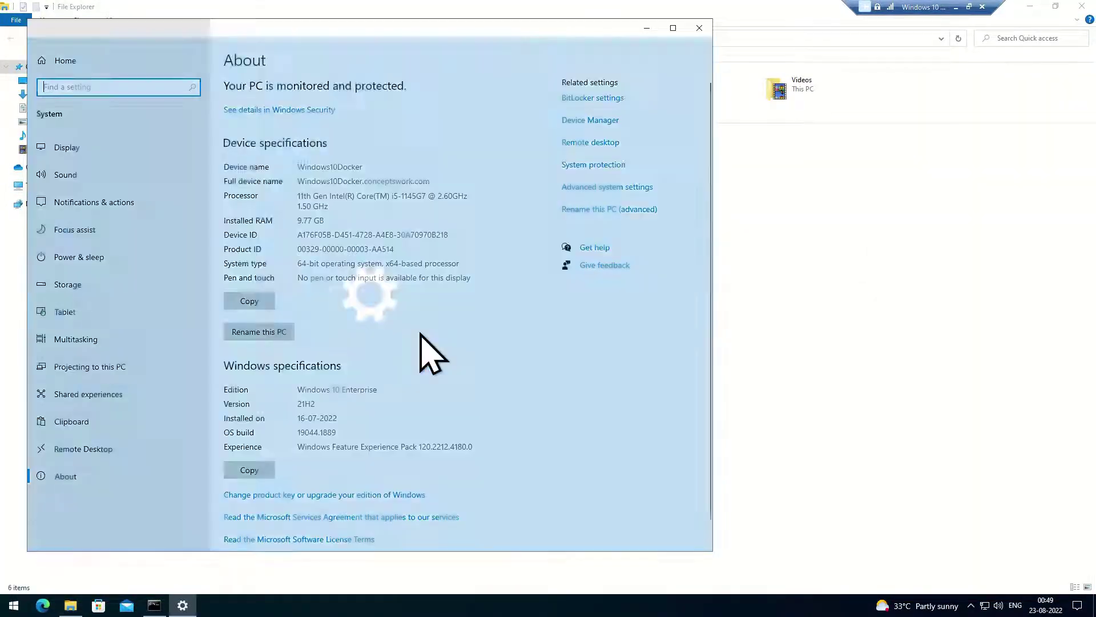
{"action": "left_click", "coordinate": [605, 187]}
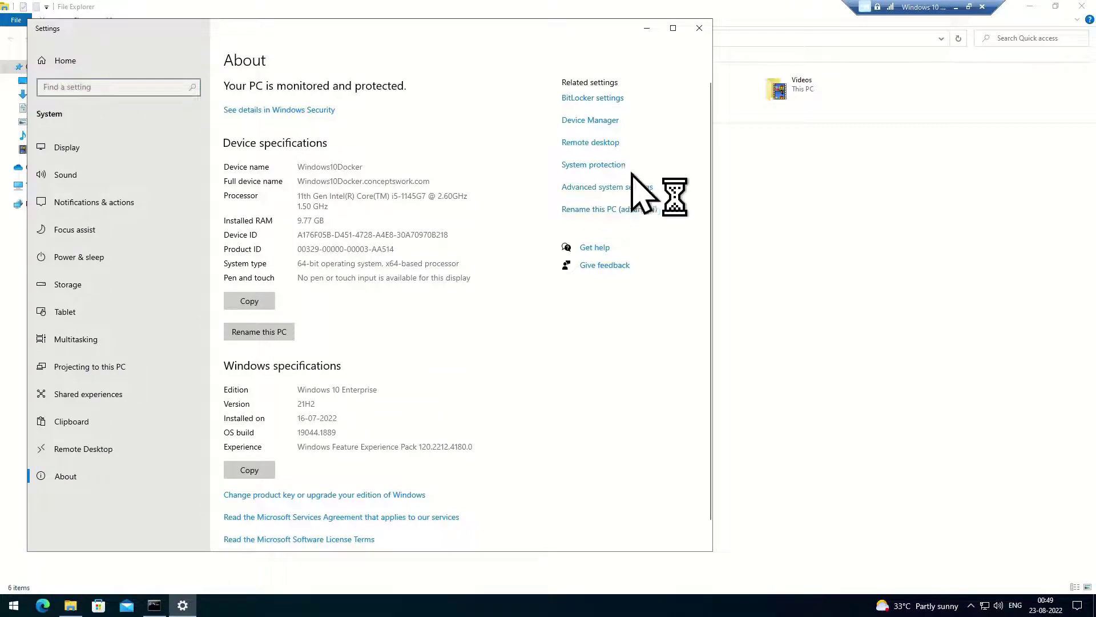
{"action": "left_click", "coordinate": [64, 73]}
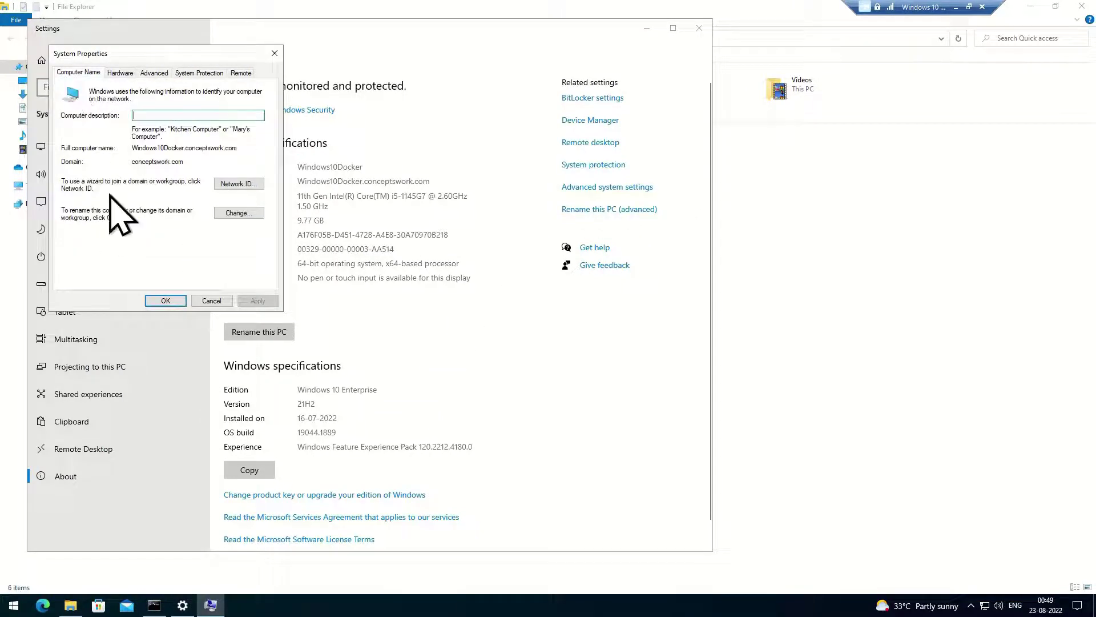
{"action": "left_click", "coordinate": [243, 213]}
{"action": "double_click", "coordinate": [151, 219]}
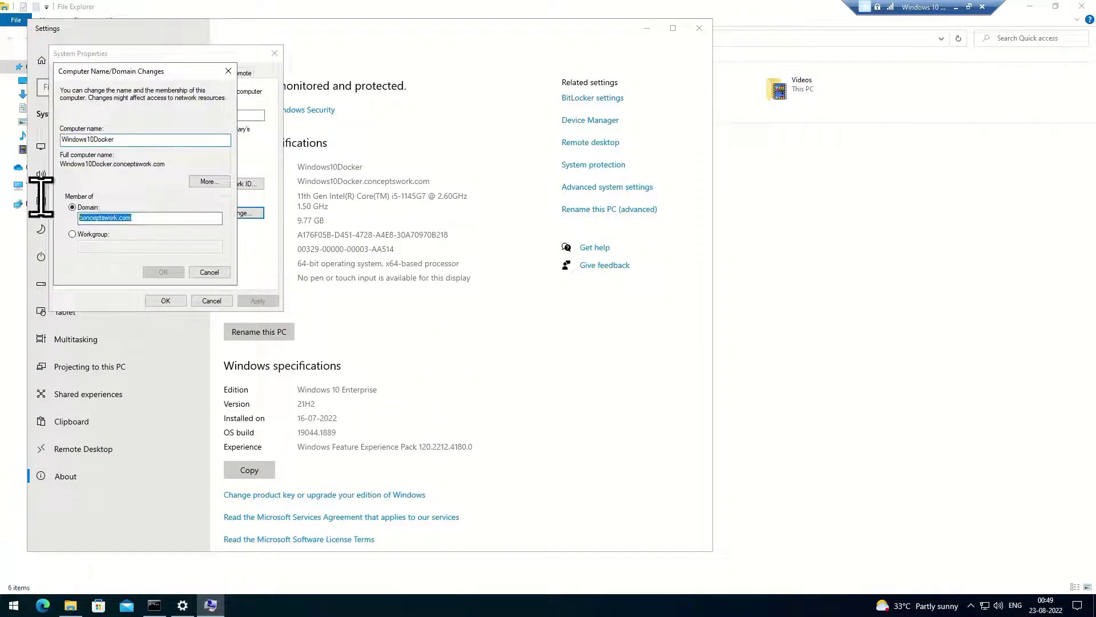
{"action": "left_click", "coordinate": [212, 272]}
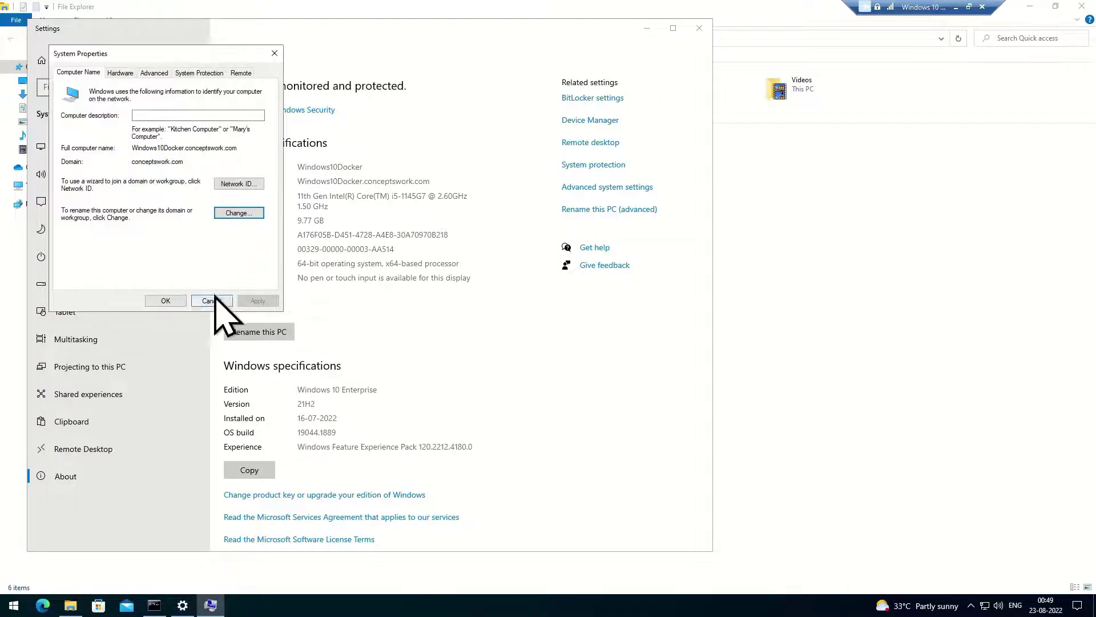
{"action": "left_click", "coordinate": [211, 301]}
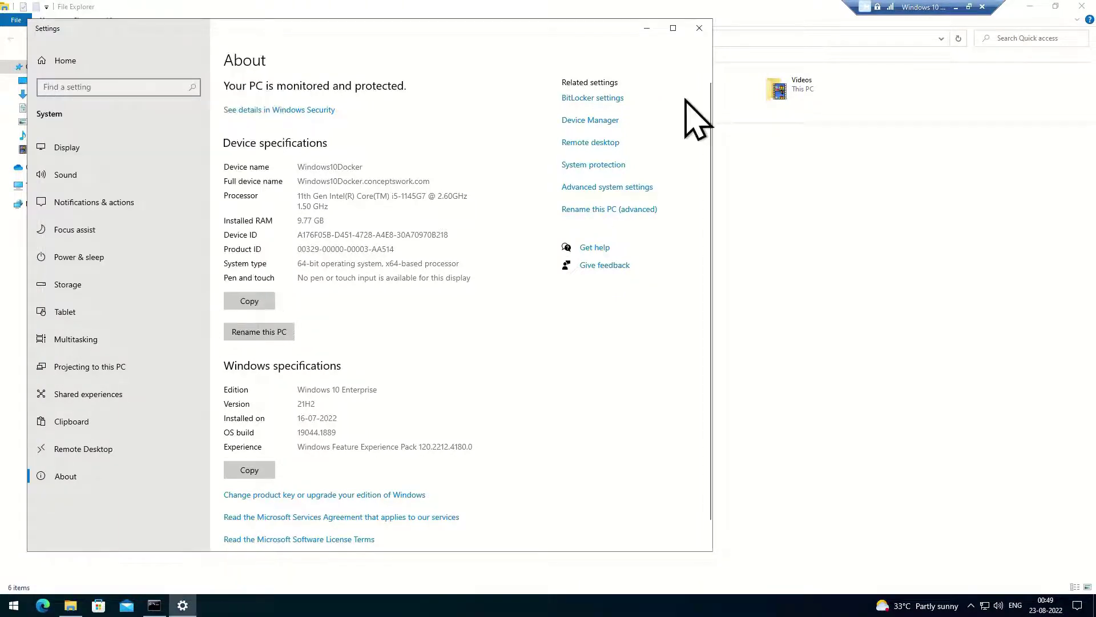
{"action": "left_click", "coordinate": [699, 28]}
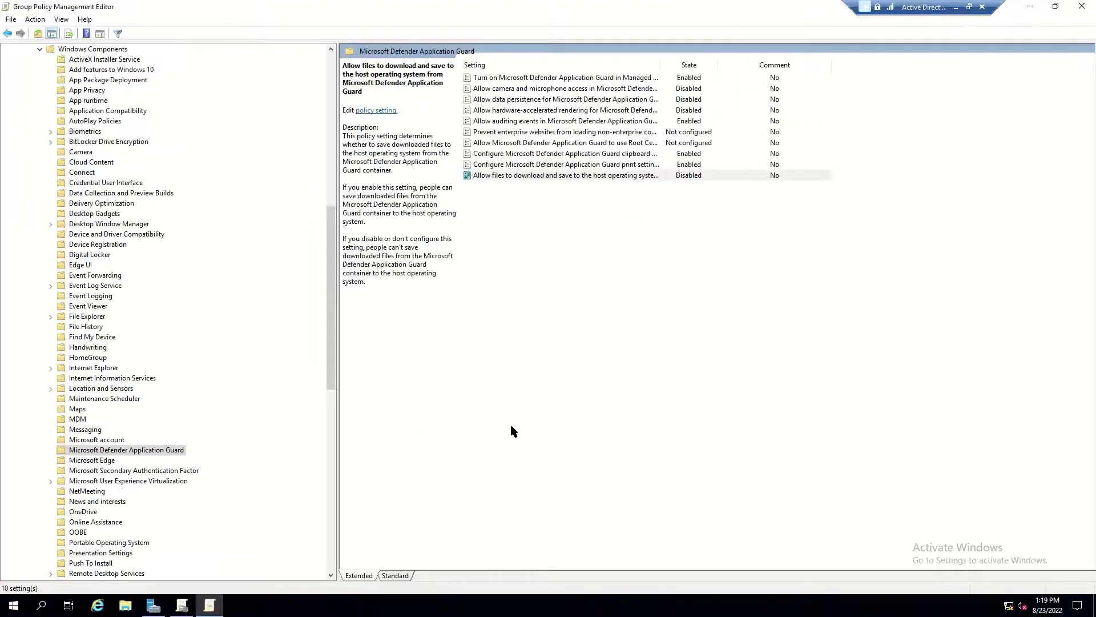
Show the O365 OU's links in Group Policy Management, with Windows Defender application guard linked.
{"action": "left_click", "coordinate": [512, 431]}
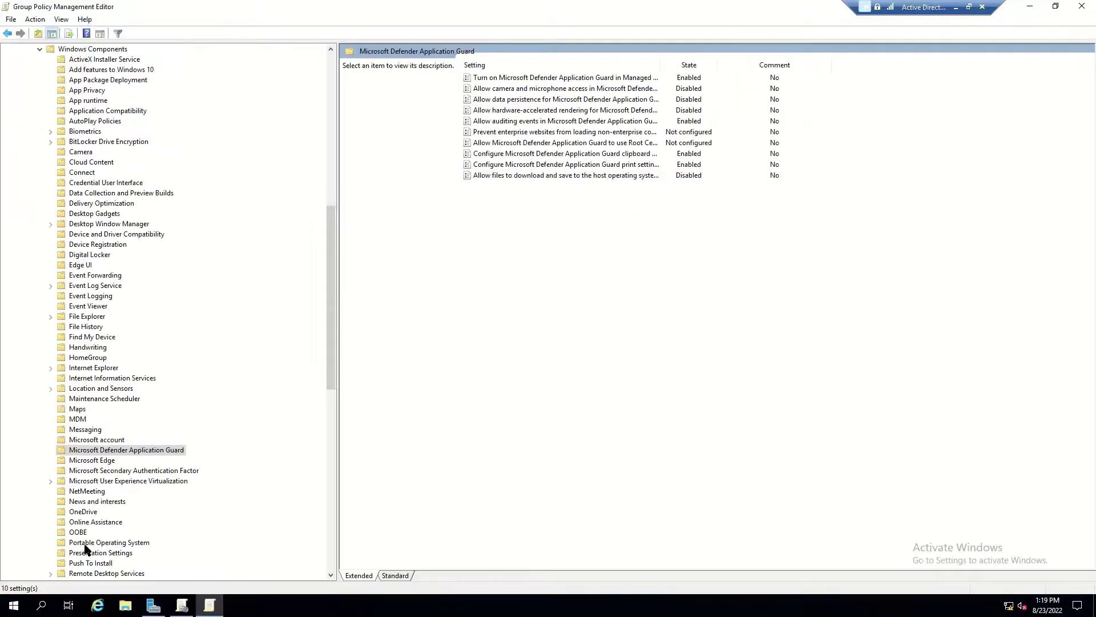
{"action": "key", "text": "super"}
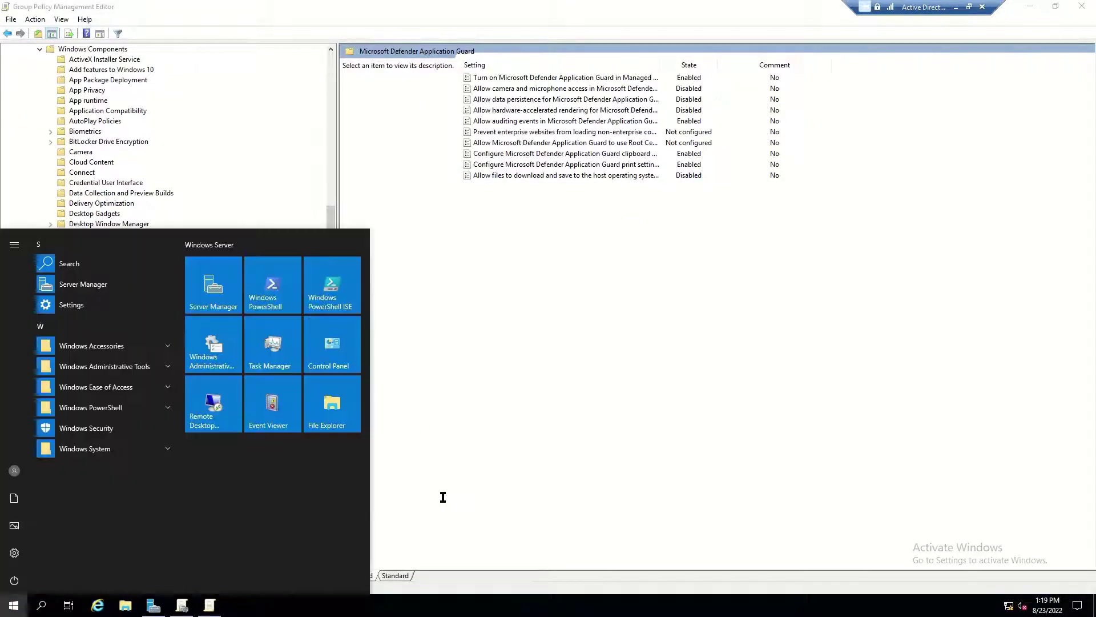
{"action": "left_click", "coordinate": [182, 605]}
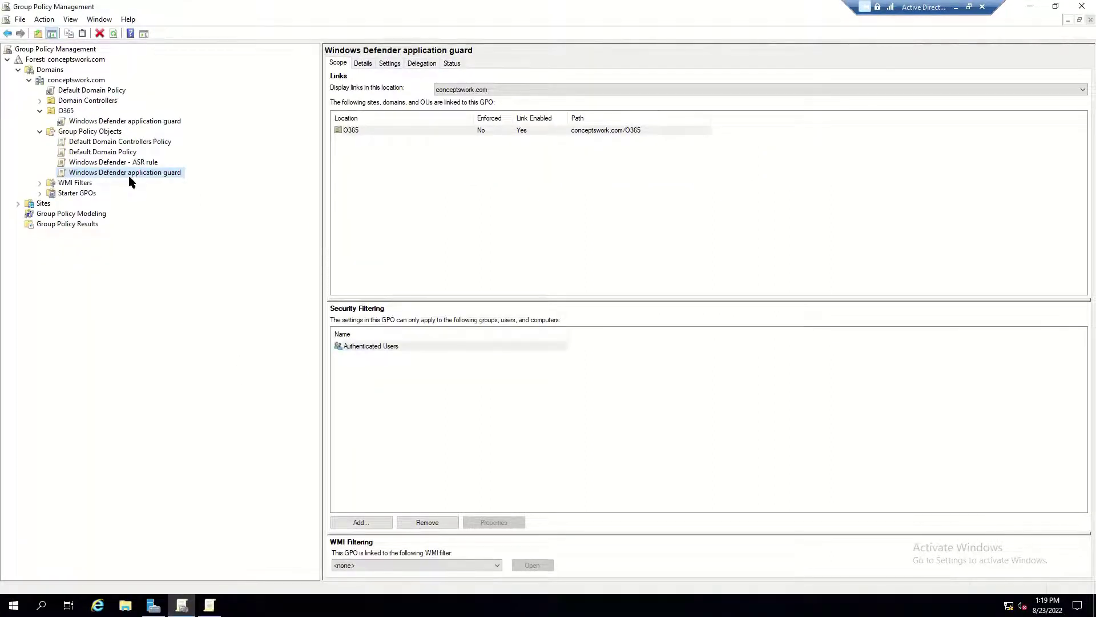
{"action": "left_click", "coordinate": [66, 112]}
{"action": "right_click", "coordinate": [66, 111]}
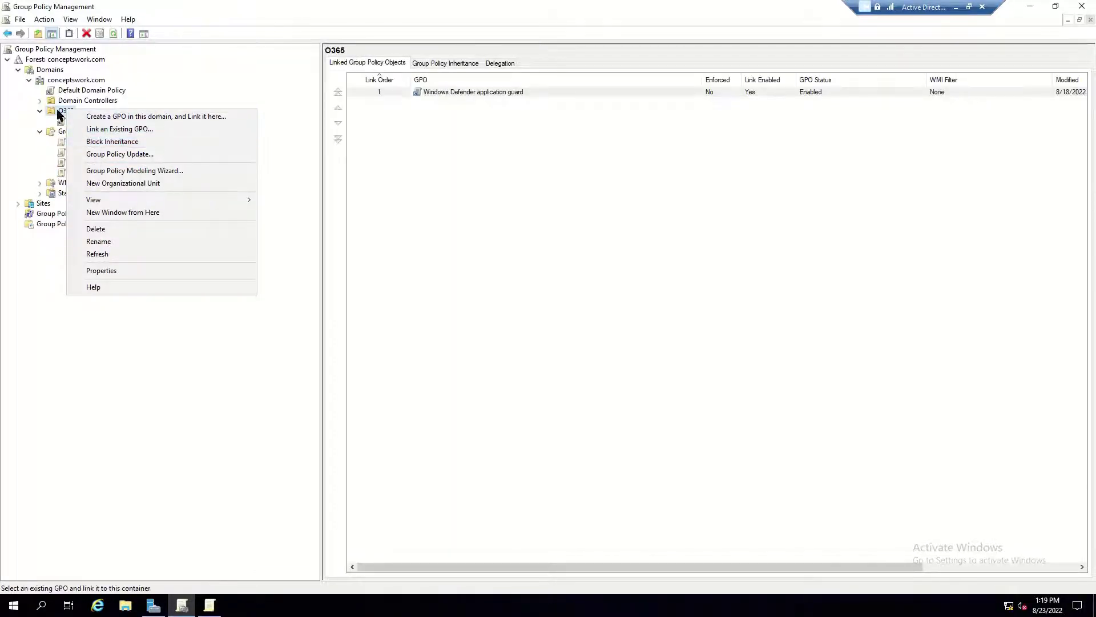
{"action": "left_click", "coordinate": [96, 361]}
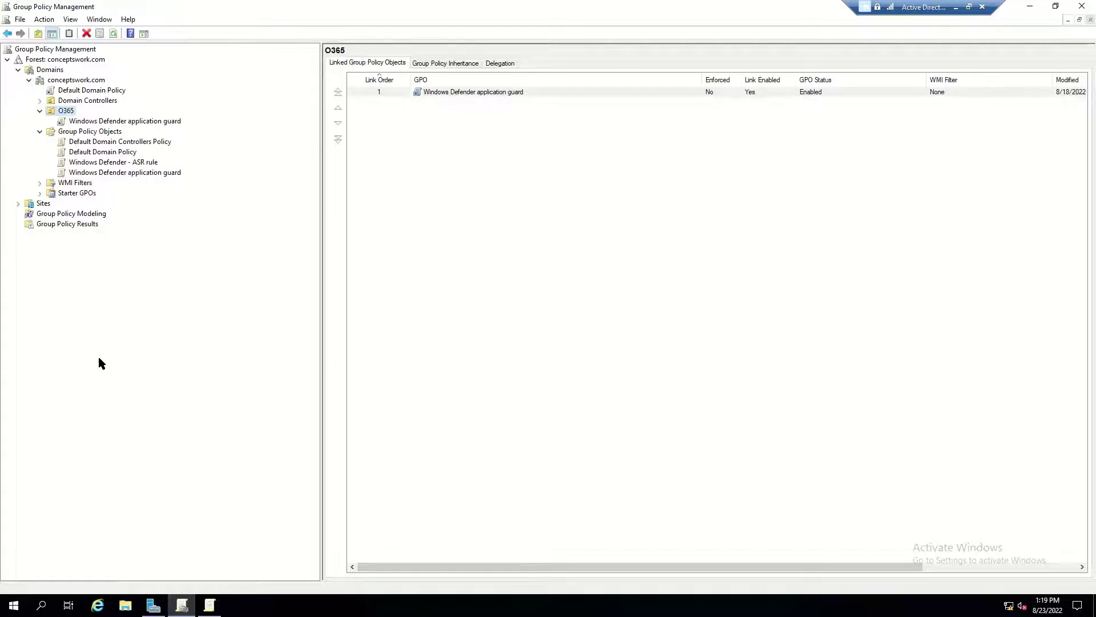
{"action": "key", "text": "super+r"}
List the Computers container in Active Directory Users and Computers, widening Name to show WINDOWS10DOCKER.
{"action": "type", "text": "sa"}
{"action": "type", "text": "s"}
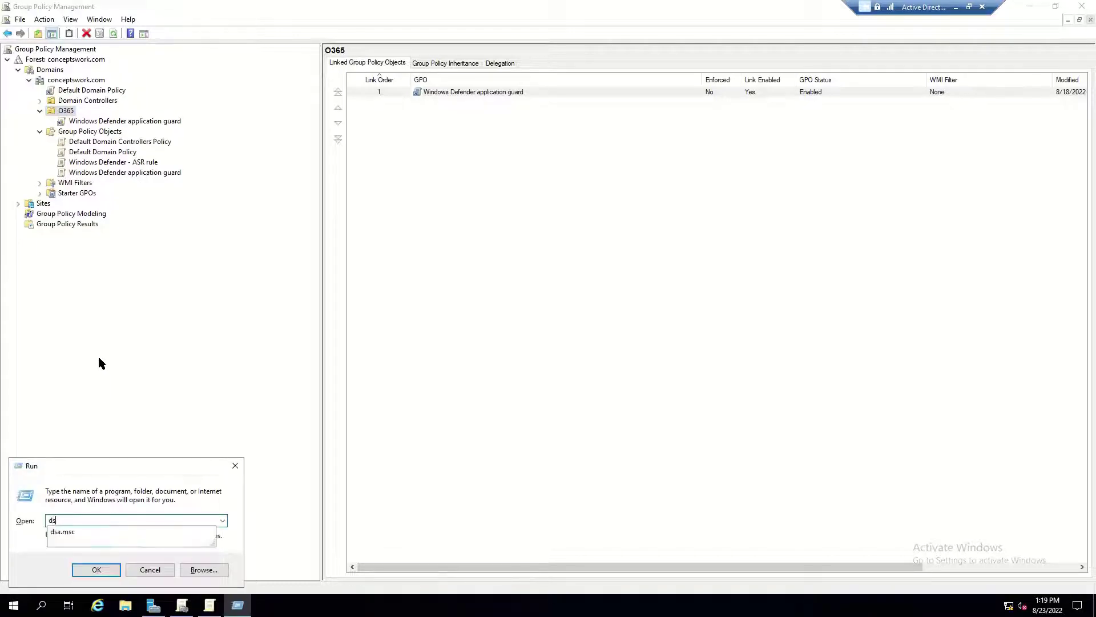
{"action": "key", "text": "Return"}
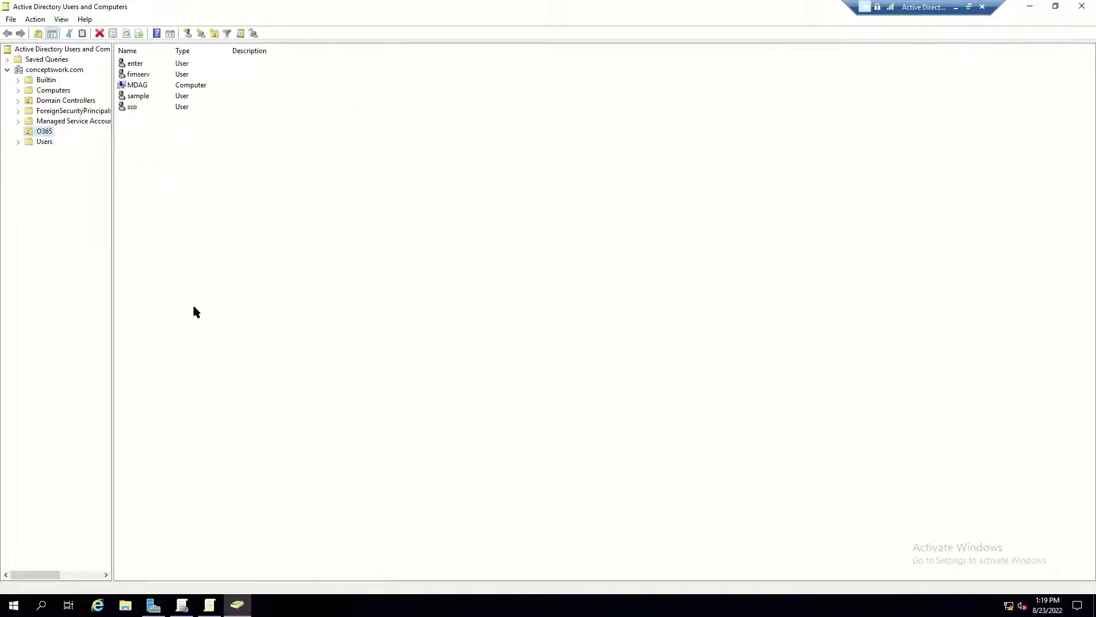
{"action": "left_click", "coordinate": [137, 85]}
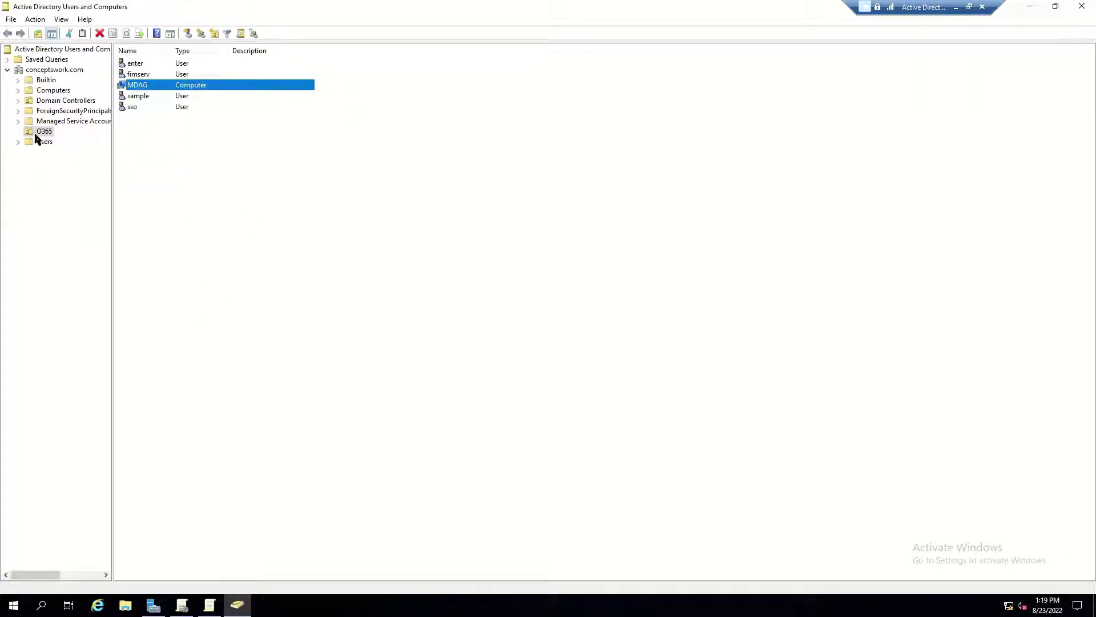
{"action": "left_click", "coordinate": [49, 91]}
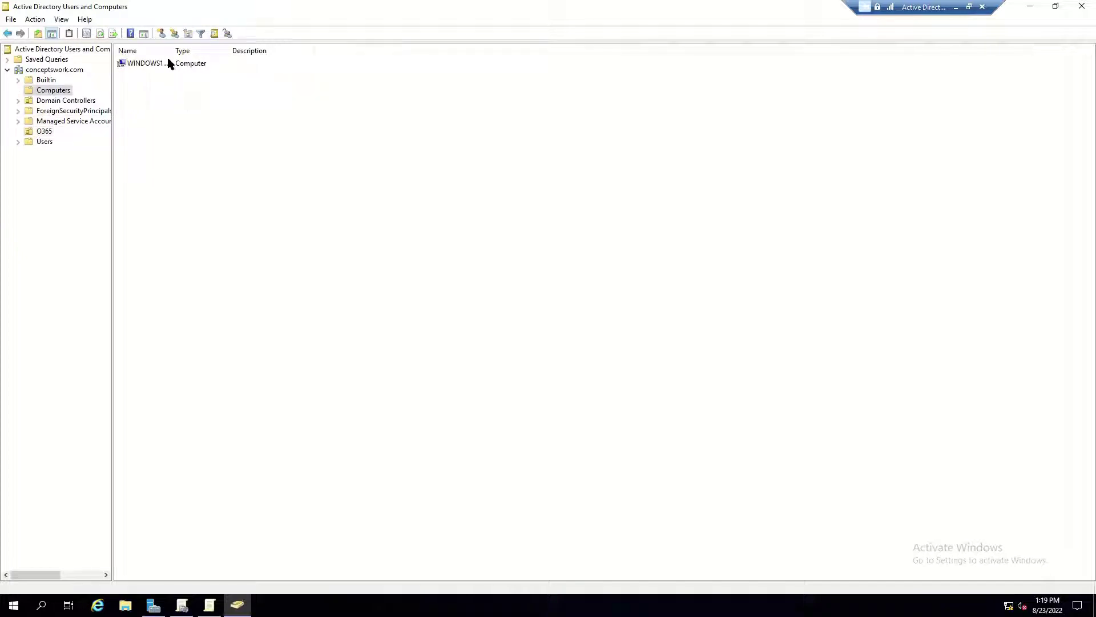
{"action": "left_click_drag", "start_coordinate": [171, 51], "coordinate": [368, 54]}
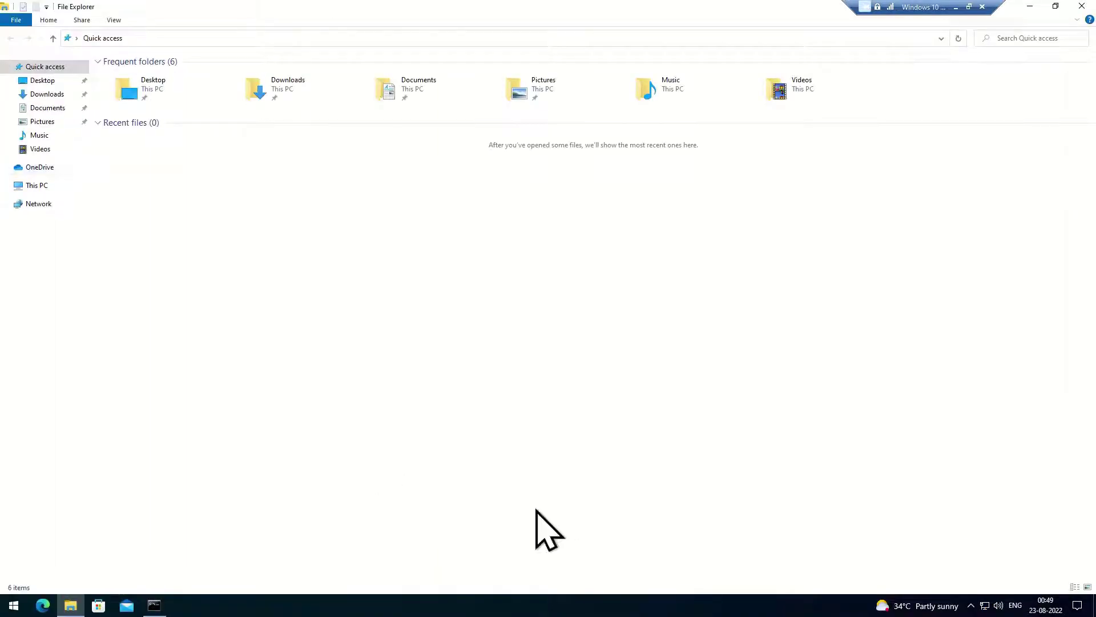
Find Microsoft Defender Application Guard in Windows Features via appwiz.cpl, then launch Microsoft Edge.
{"action": "key", "text": "super+r"}
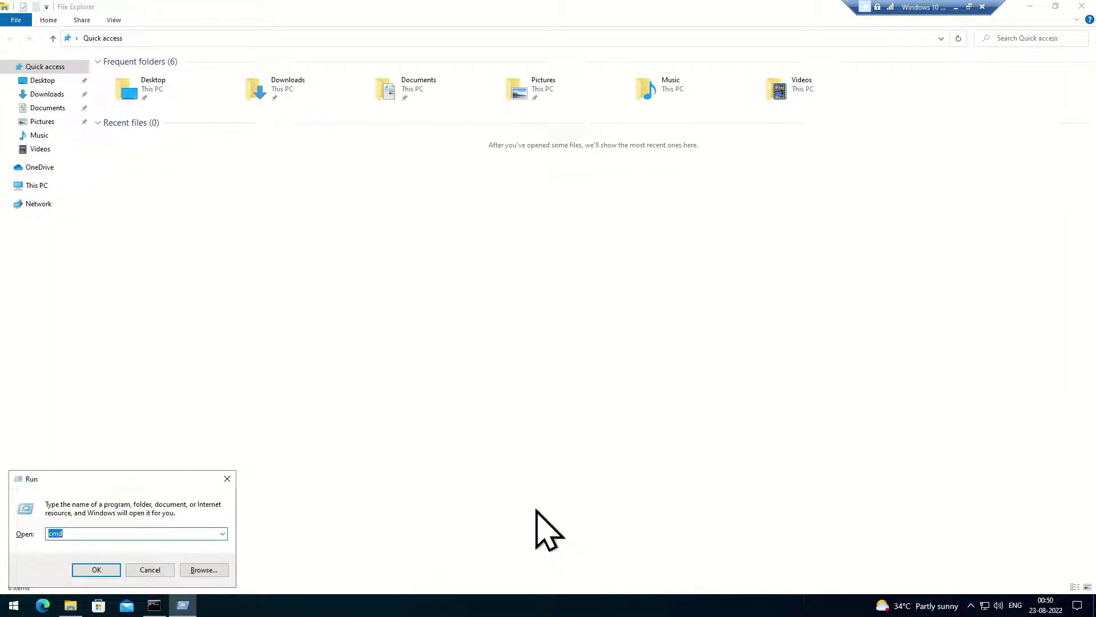
{"action": "type", "text": "app"}
{"action": "key", "text": "Down"}
{"action": "key", "text": "Return"}
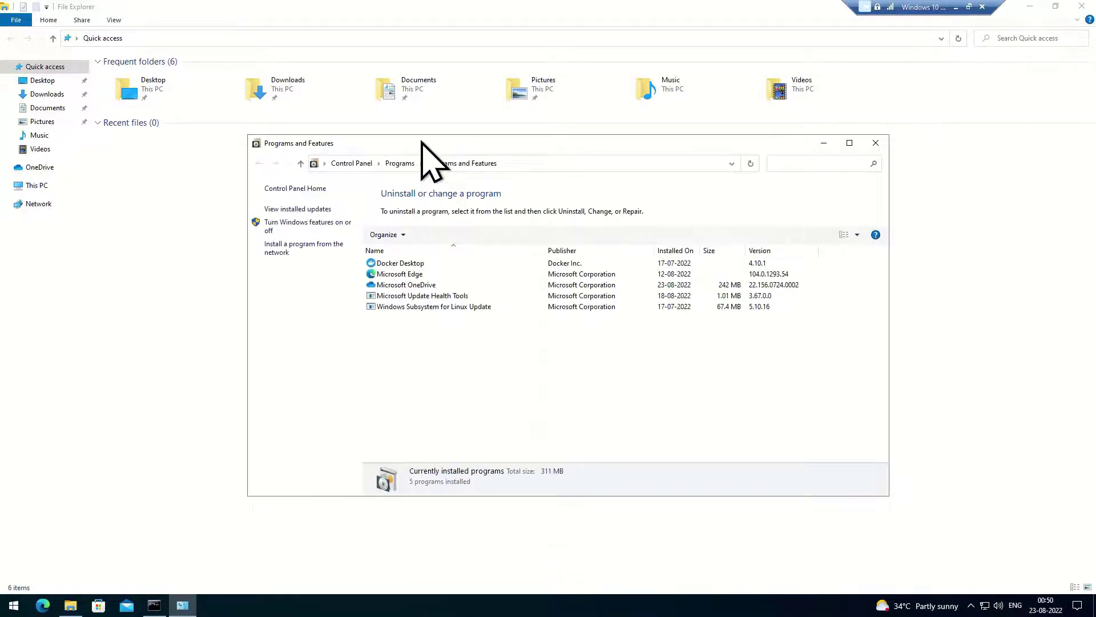
{"action": "double_click", "coordinate": [428, 144]}
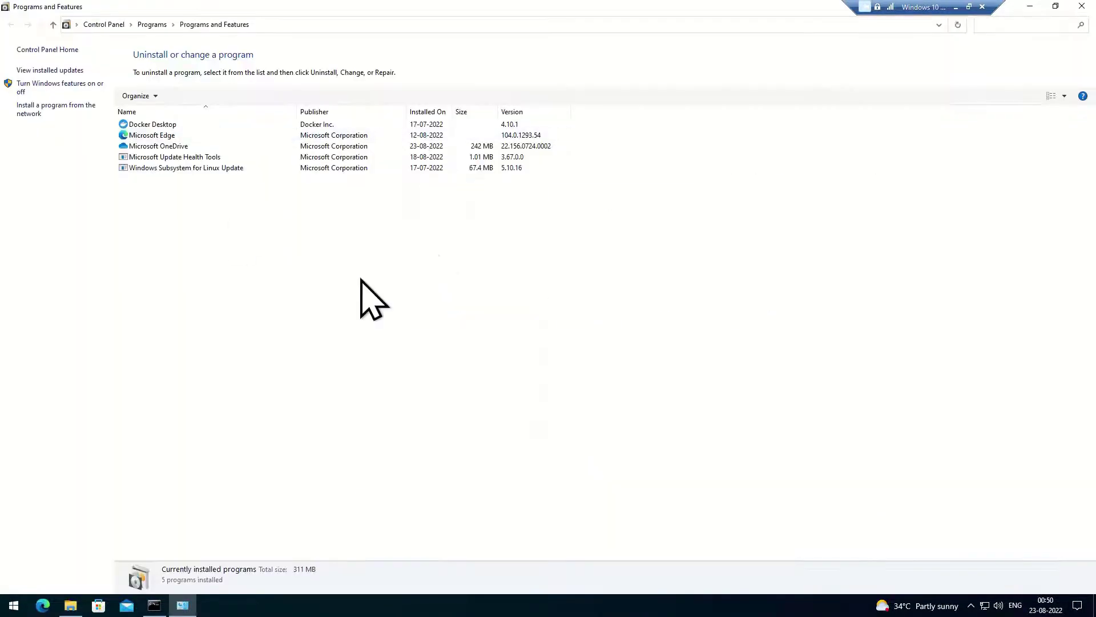
{"action": "left_click", "coordinate": [51, 87]}
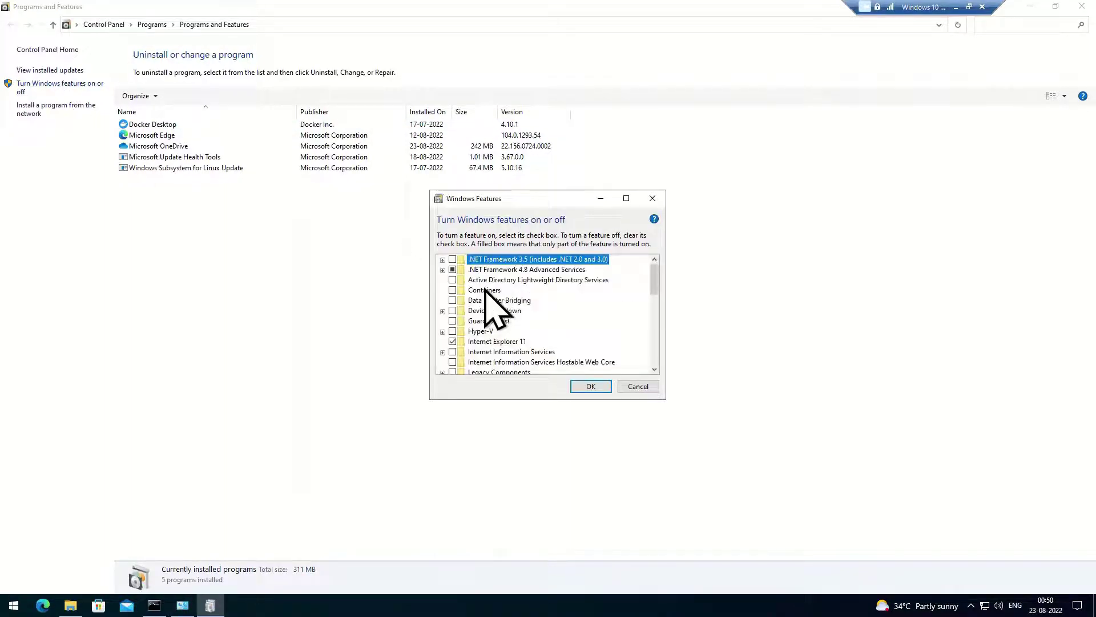
{"action": "scroll", "coordinate": [571, 337], "scroll_direction": "down", "scroll_amount": 2}
{"action": "left_click", "coordinate": [521, 333]}
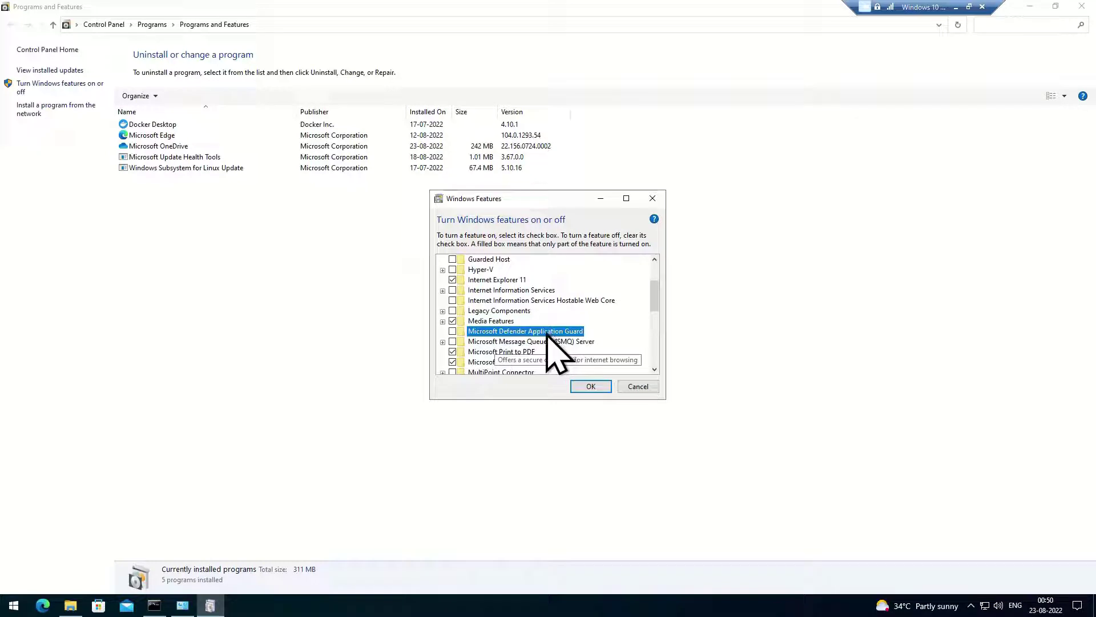
{"action": "left_click", "coordinate": [71, 606]}
{"action": "left_click", "coordinate": [43, 606]}
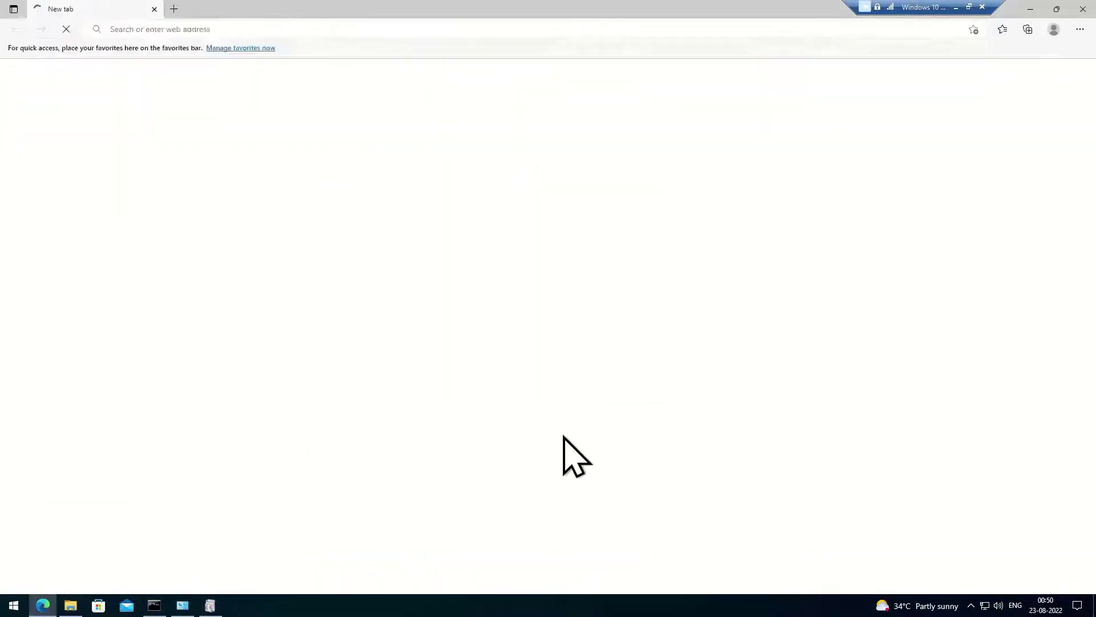
Browse Edge's Settings and more menu, then close Edge and show This PC.
{"action": "left_click", "coordinate": [1081, 29]}
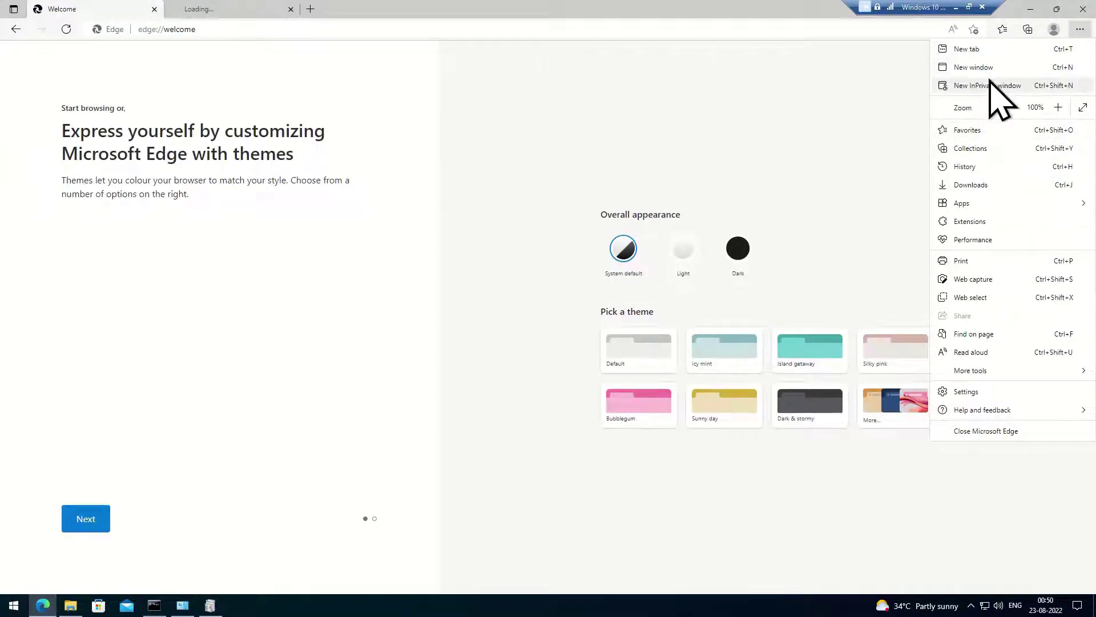
{"action": "left_click", "coordinate": [563, 159]}
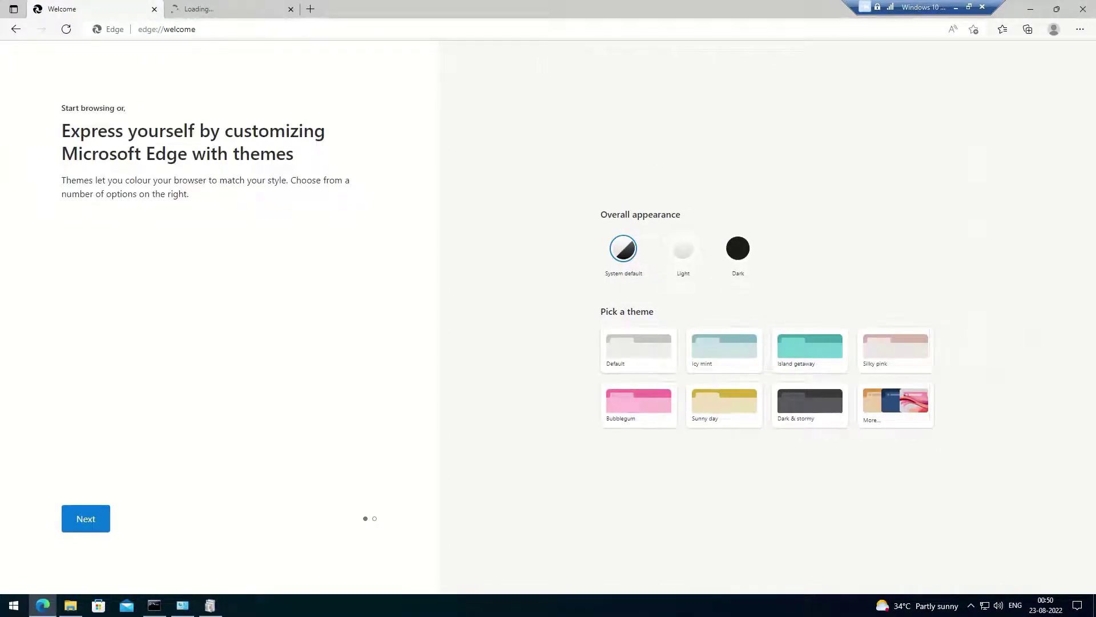
{"action": "left_click", "coordinate": [1082, 9]}
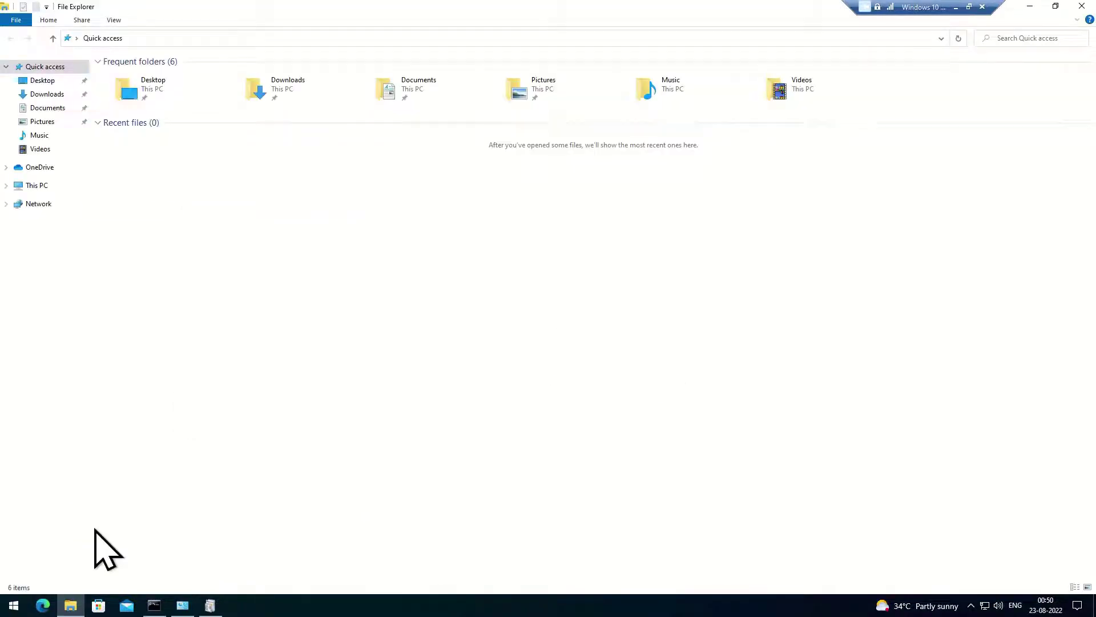
{"action": "left_click", "coordinate": [36, 187]}
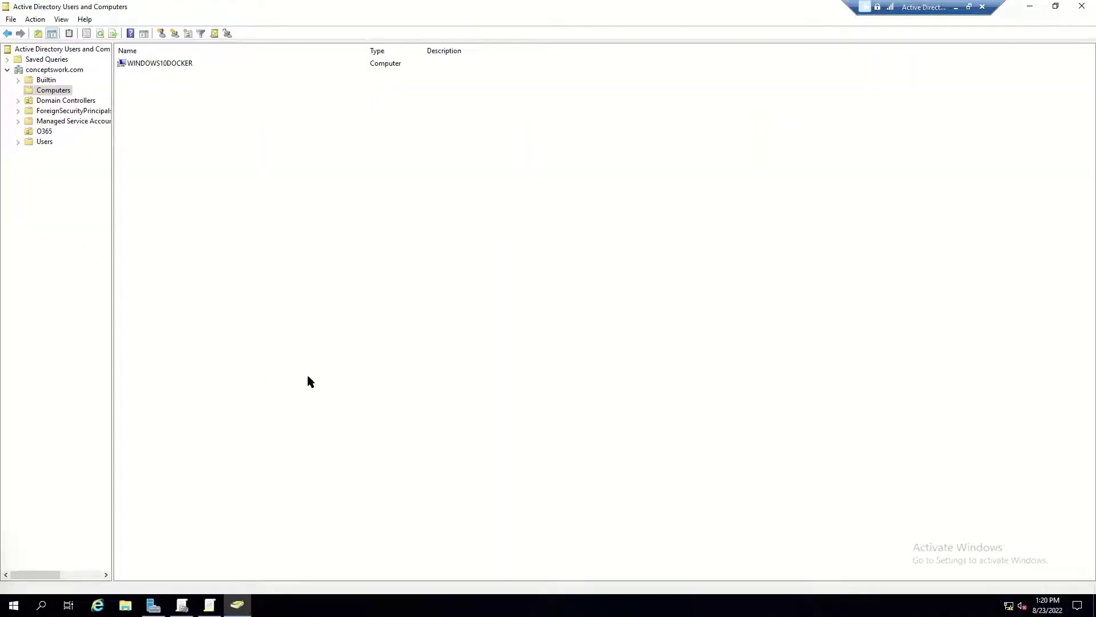
Drag WINDOWS10DOCKER from Computers onto the O365 OU and confirm the move.
{"action": "left_click", "coordinate": [144, 67]}
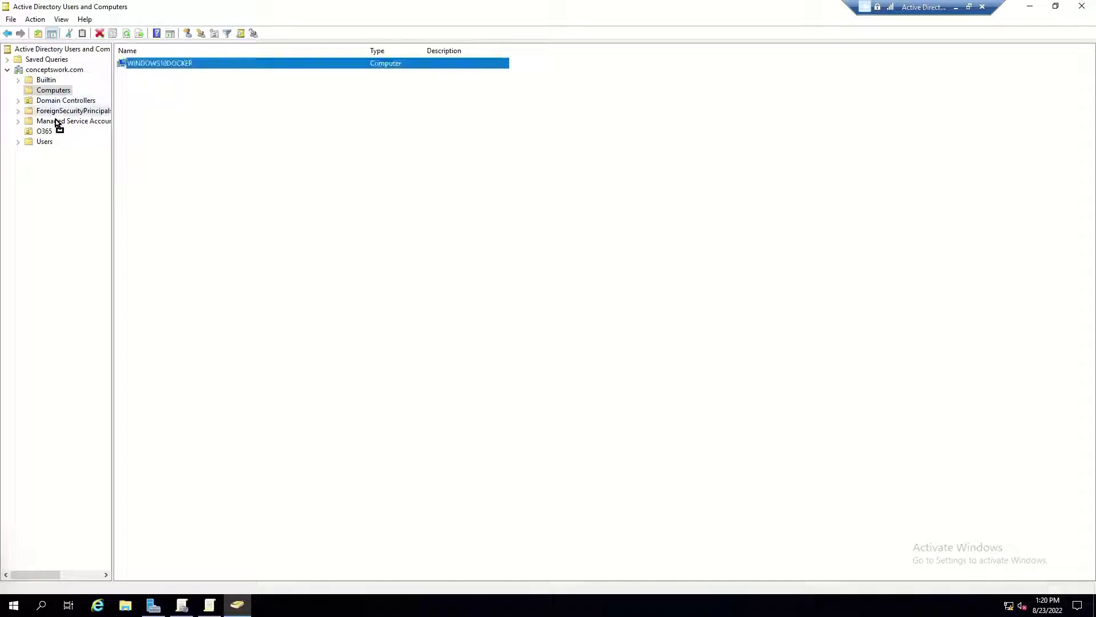
{"action": "left_click_drag", "start_coordinate": [56, 120], "coordinate": [48, 132]}
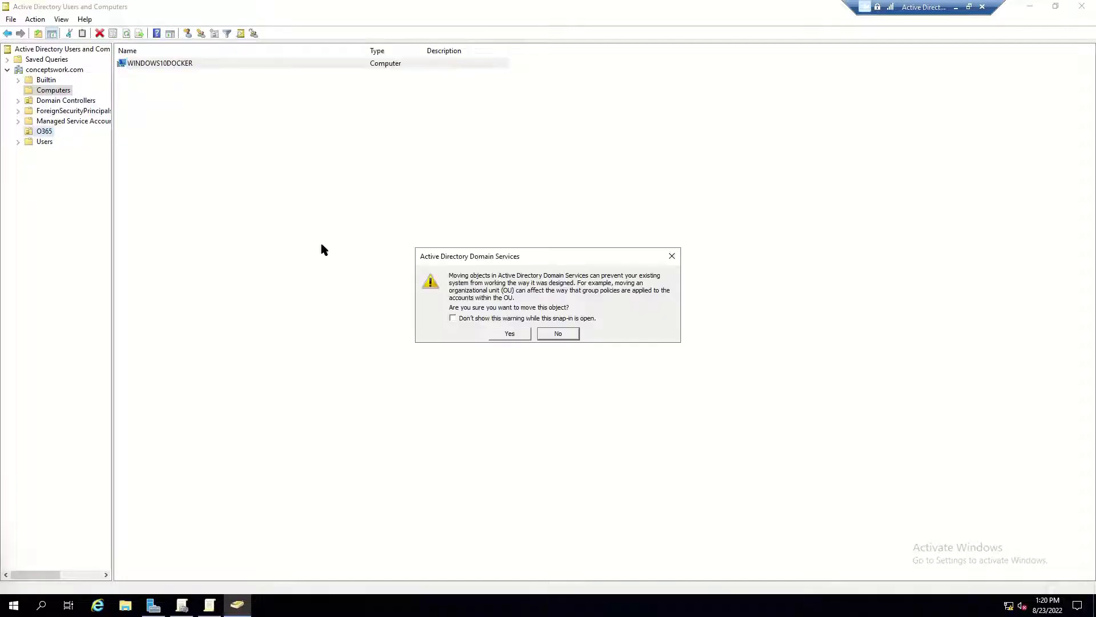
{"action": "left_click", "coordinate": [506, 333]}
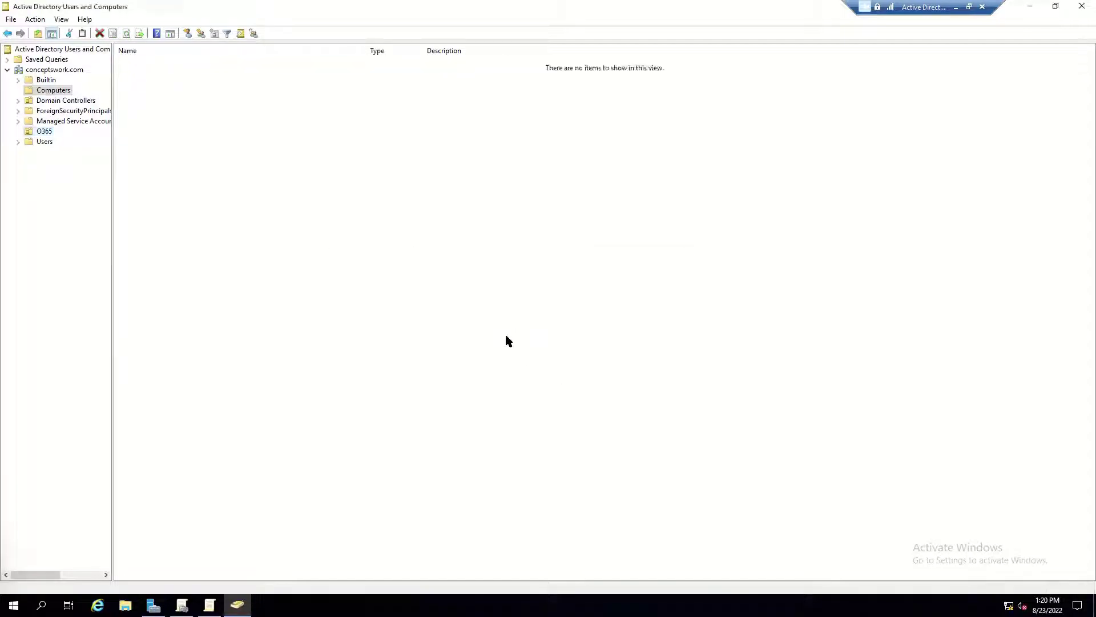
Verify WINDOWS10DOCKER now sits in O365, then run gpupdate /force on the server.
{"action": "left_click", "coordinate": [48, 132]}
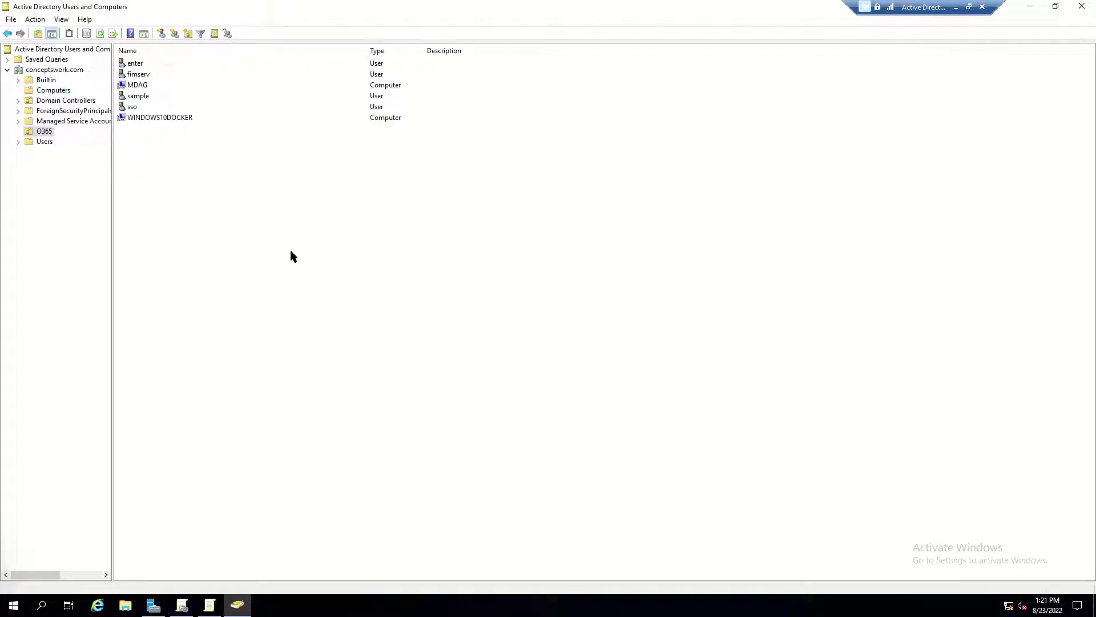
{"action": "key", "text": "super+r"}
{"action": "type", "text": "g"}
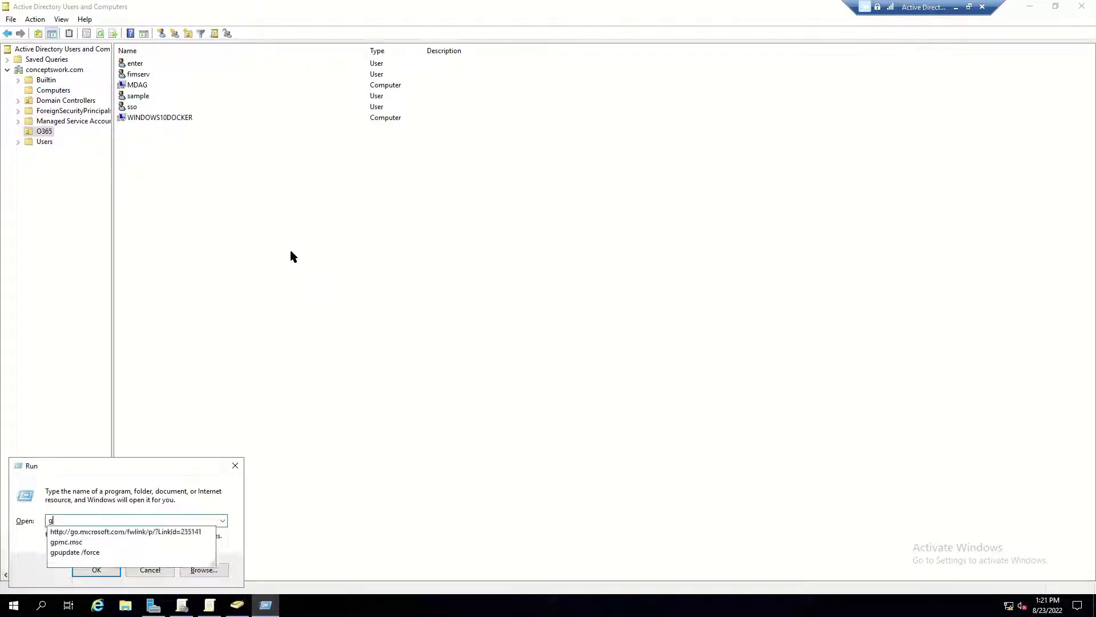
{"action": "type", "text": "pupdate"}
{"action": "key", "text": "Down"}
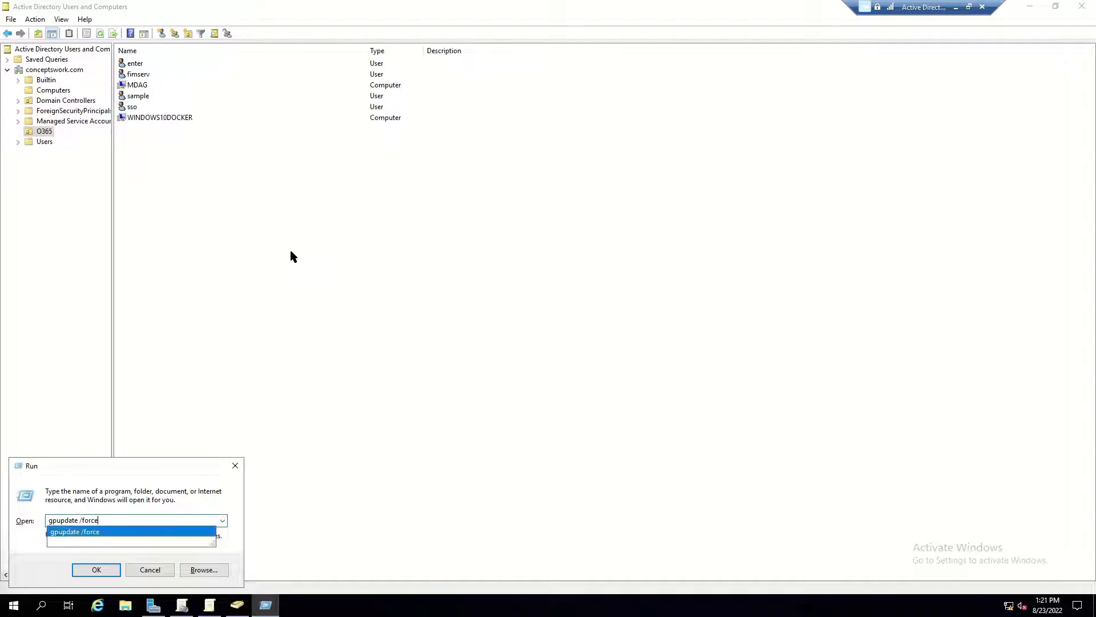
{"action": "key", "text": "Return"}
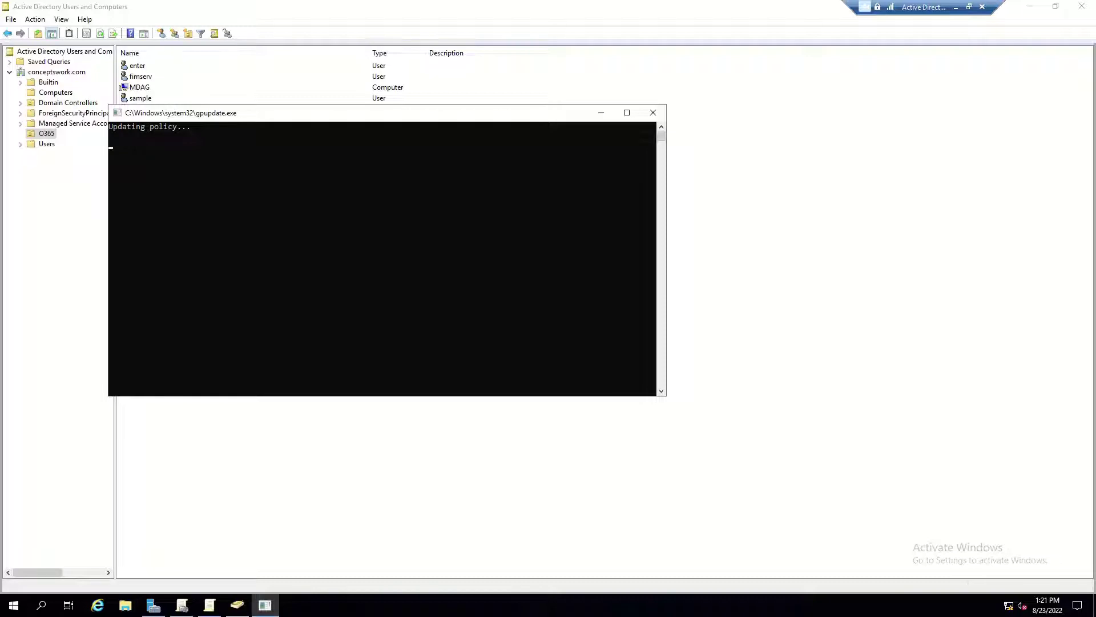
{"action": "key", "text": "alt+Tab"}
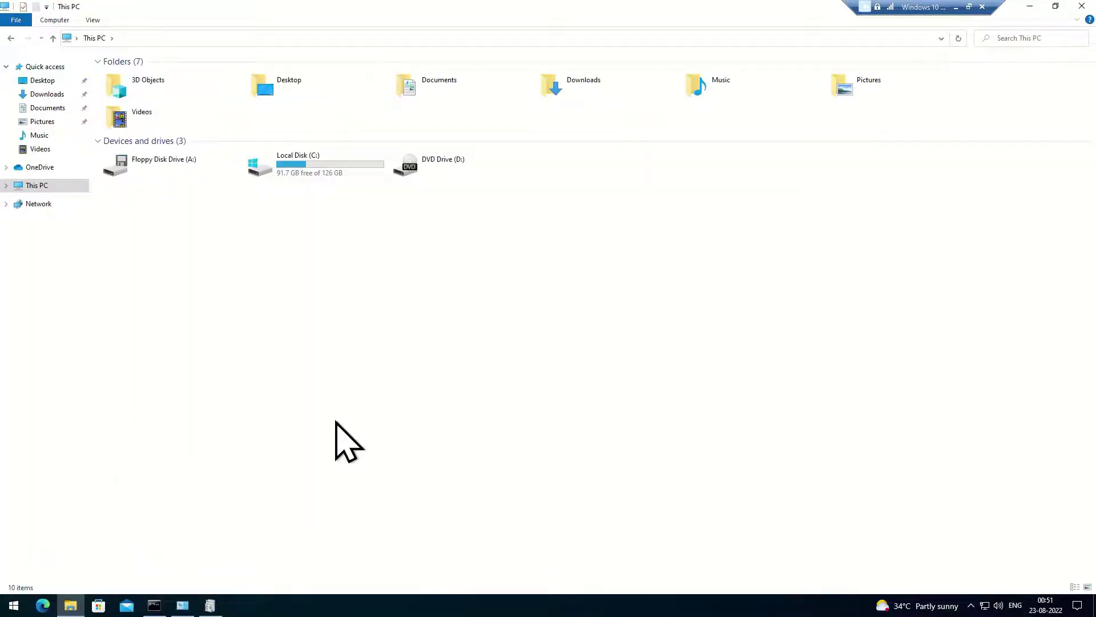
Run gpupdate /force on the Windows 10 client until the Computer Policy update completes.
{"action": "key", "text": "super+r"}
{"action": "type", "text": "gp"}
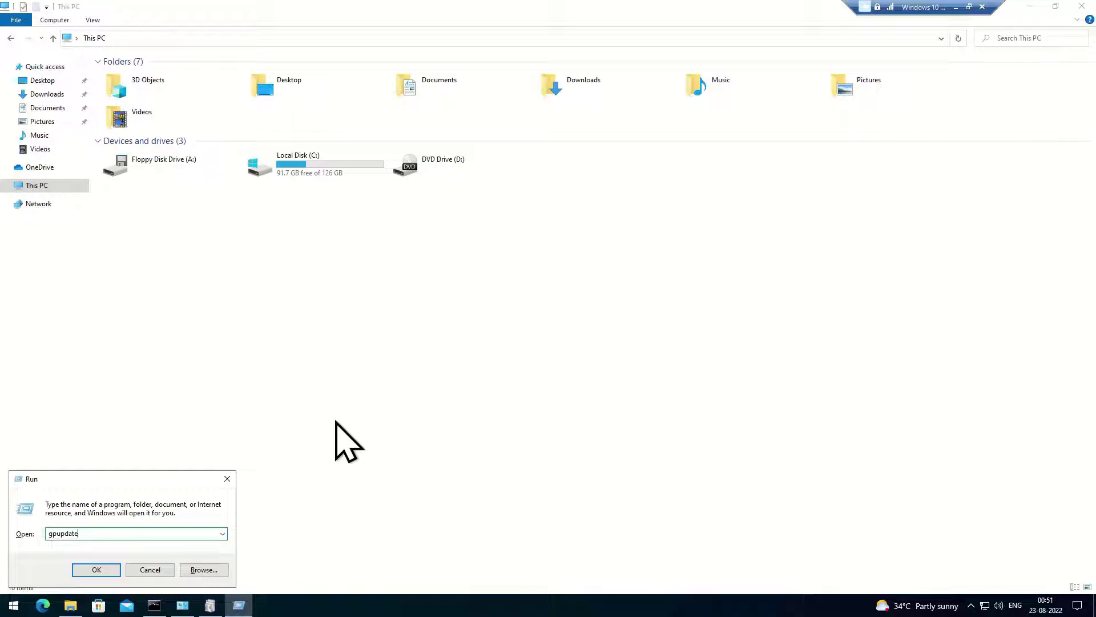
{"action": "type", "text": "update /force"}
{"action": "key", "text": "Return"}
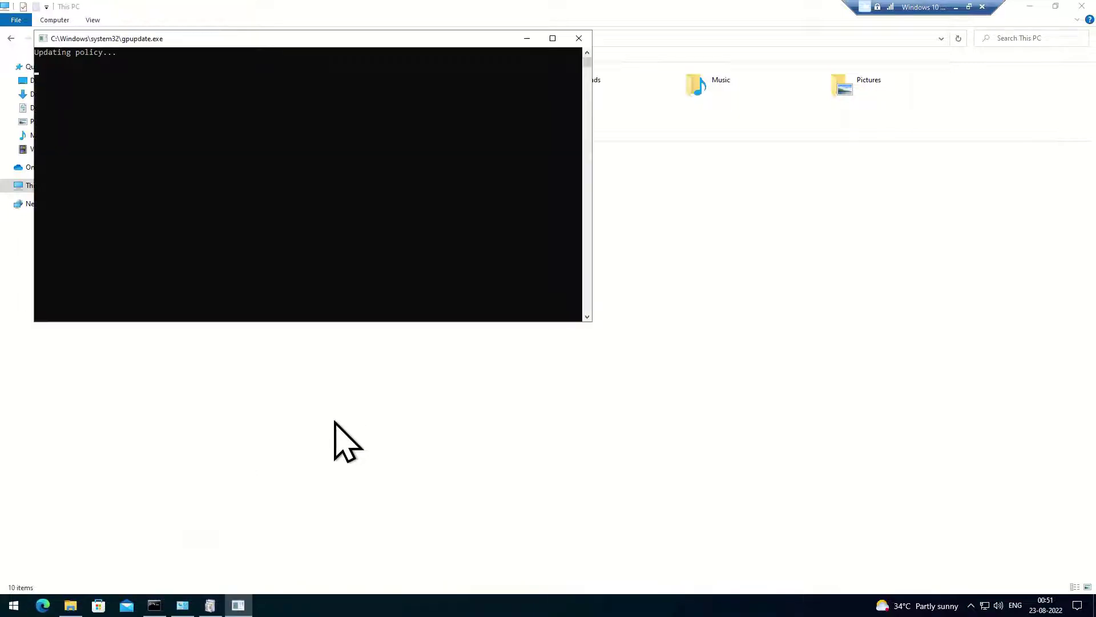
{"action": "left_click_drag", "start_coordinate": [122, 41], "coordinate": [391, 237]}
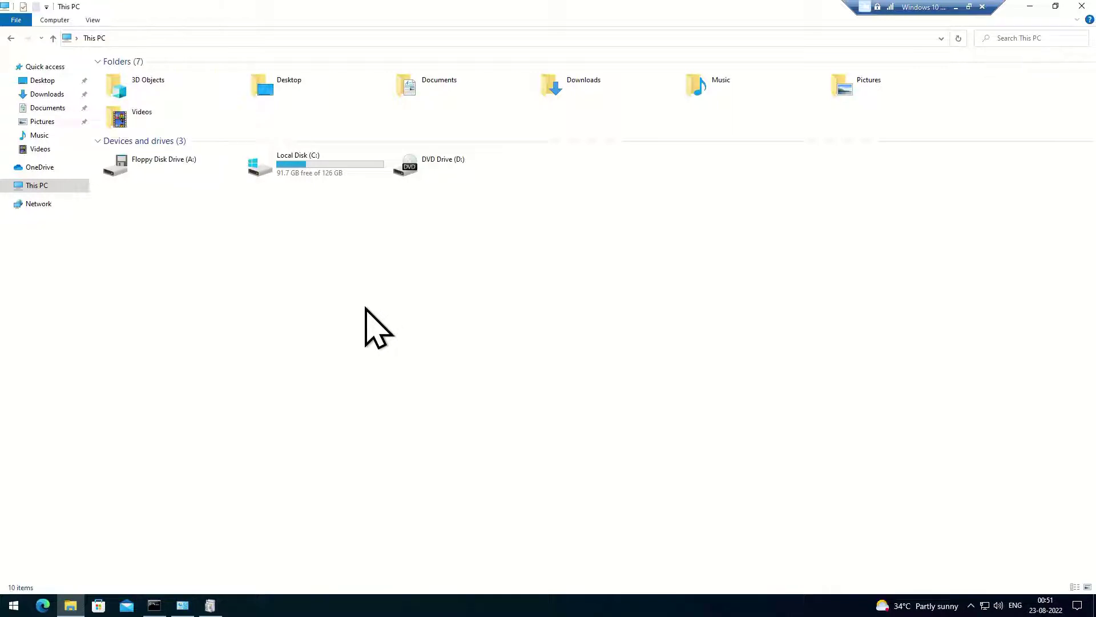
{"action": "left_click", "coordinate": [154, 605]}
Close the old console and open Command Prompt as administrator, approving the elevation.
{"action": "right_click", "coordinate": [154, 604]}
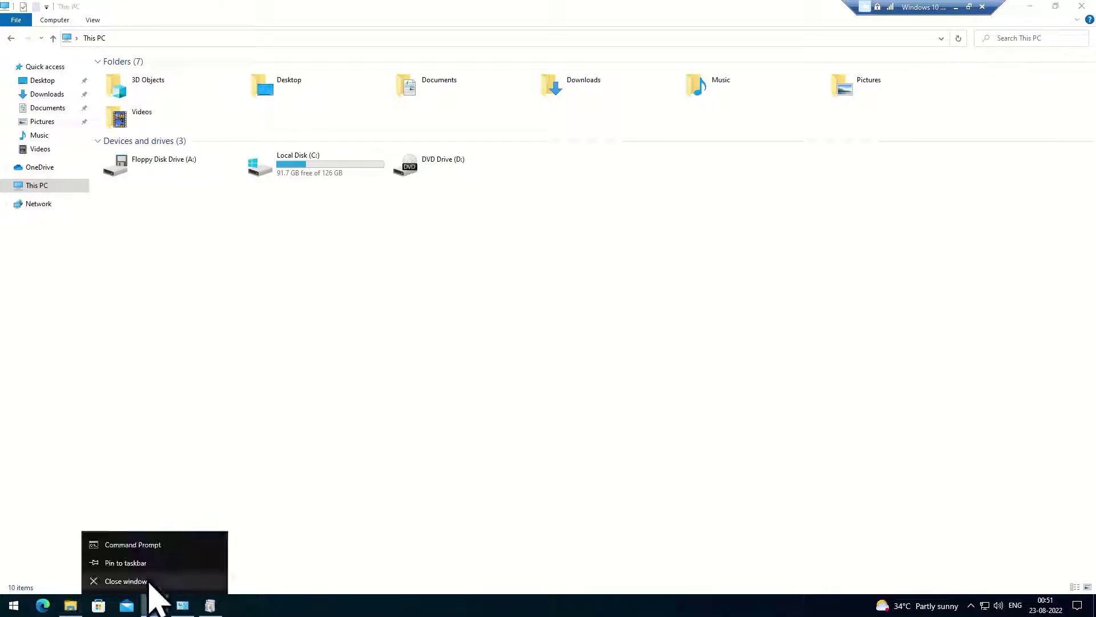
{"action": "left_click", "coordinate": [150, 582]}
{"action": "left_click", "coordinate": [13, 605]}
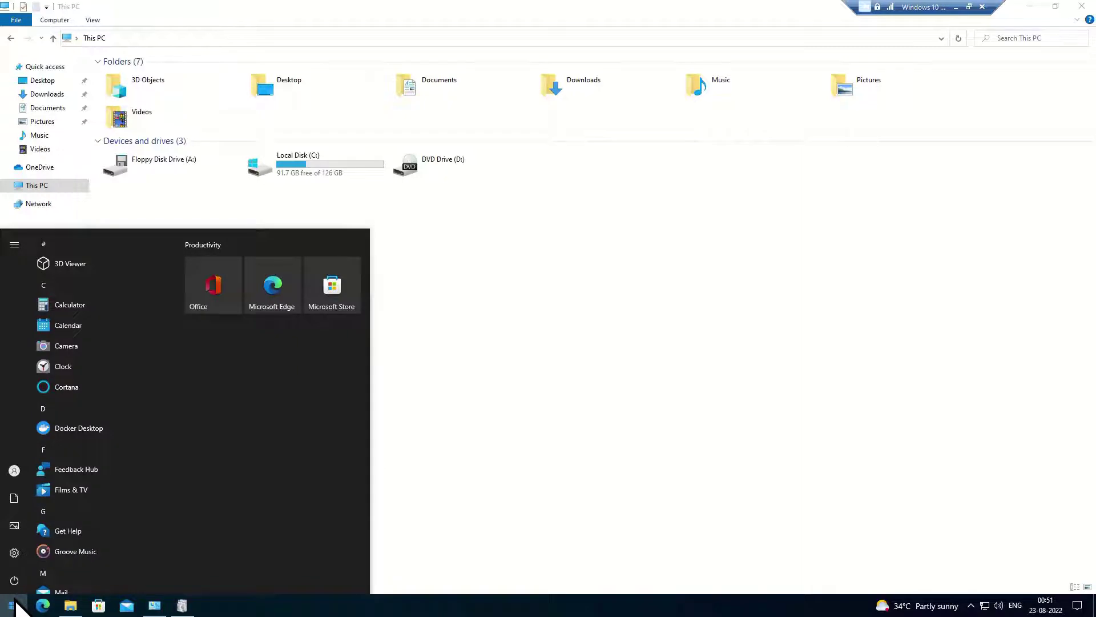
{"action": "type", "text": "cmd"}
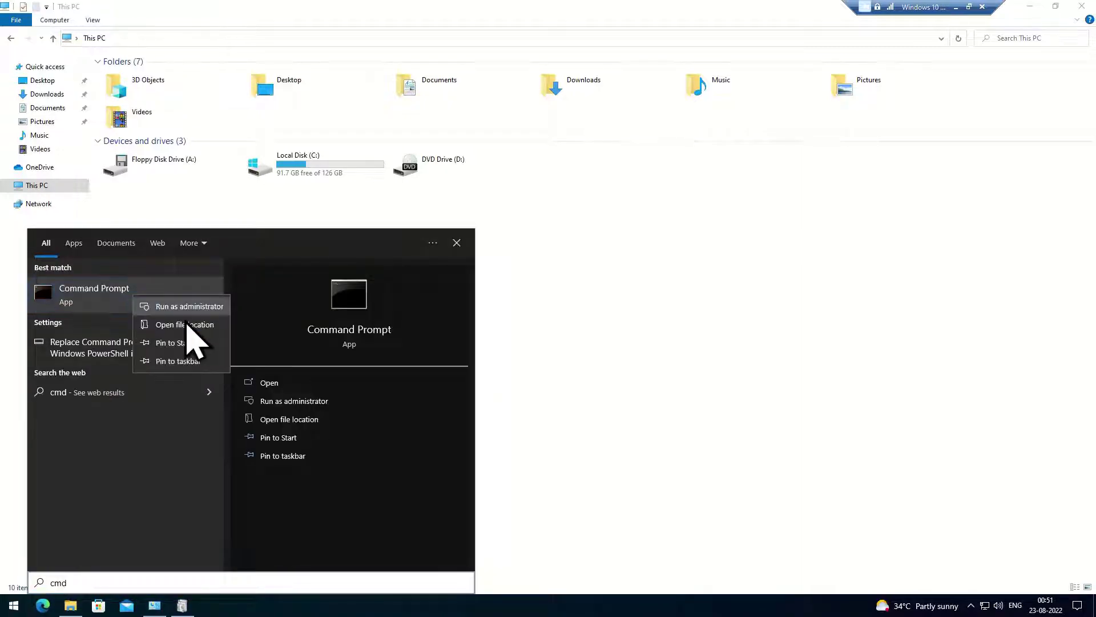
{"action": "left_click", "coordinate": [188, 307]}
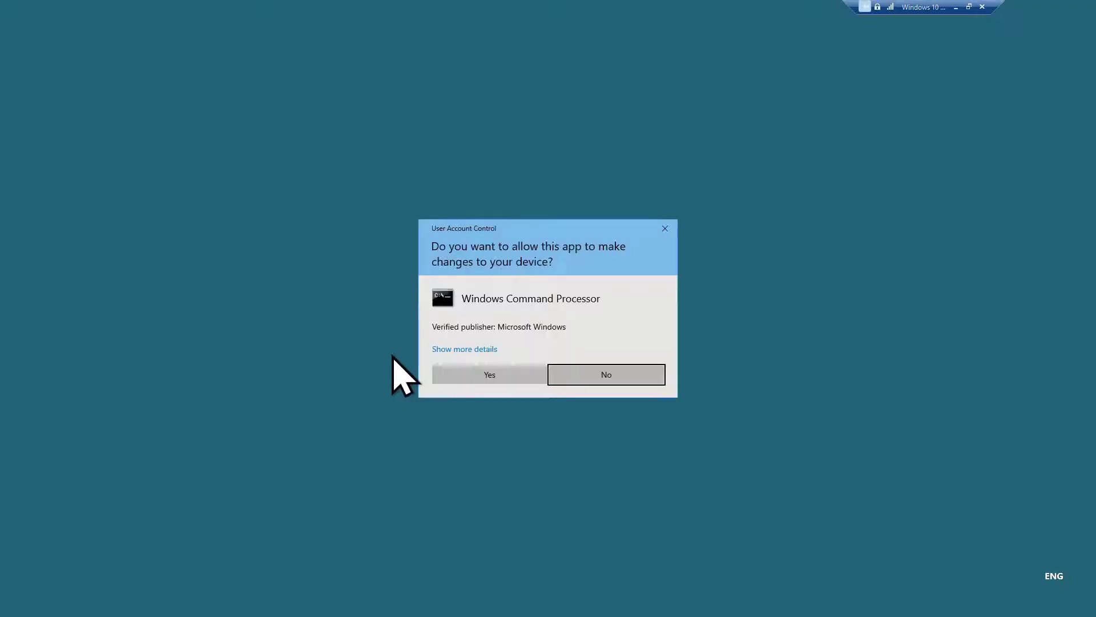
{"action": "left_click", "coordinate": [486, 378]}
{"action": "left_click", "coordinate": [261, 154]}
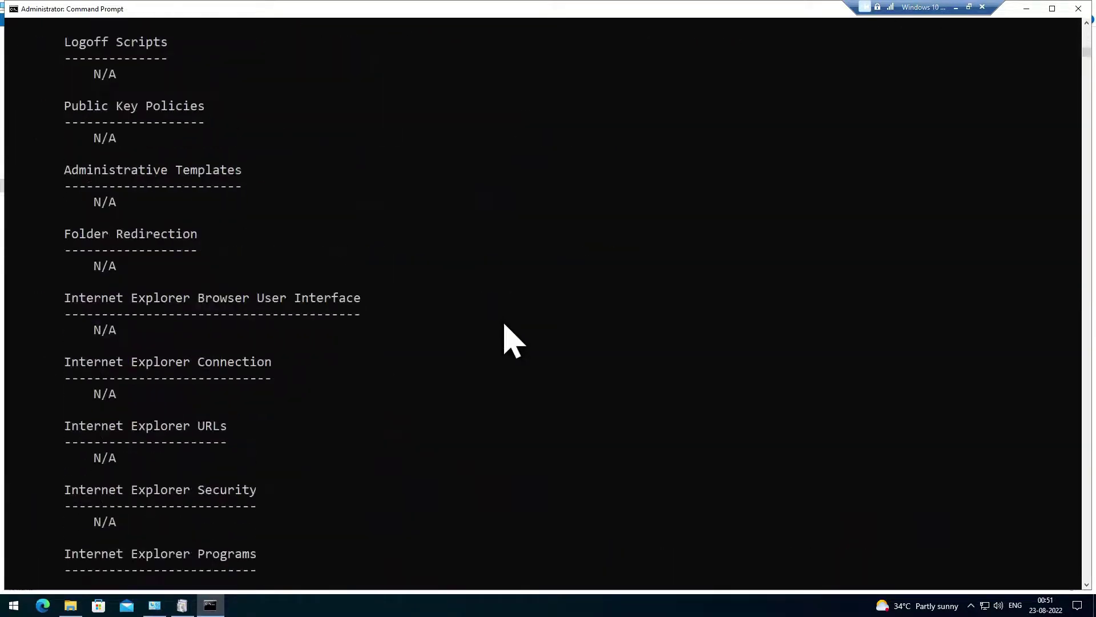
Locate Windows Defender application guard among the applied GPOs in the gpresult /v output.
{"action": "scroll", "coordinate": [674, 307], "scroll_direction": "up", "scroll_amount": 10}
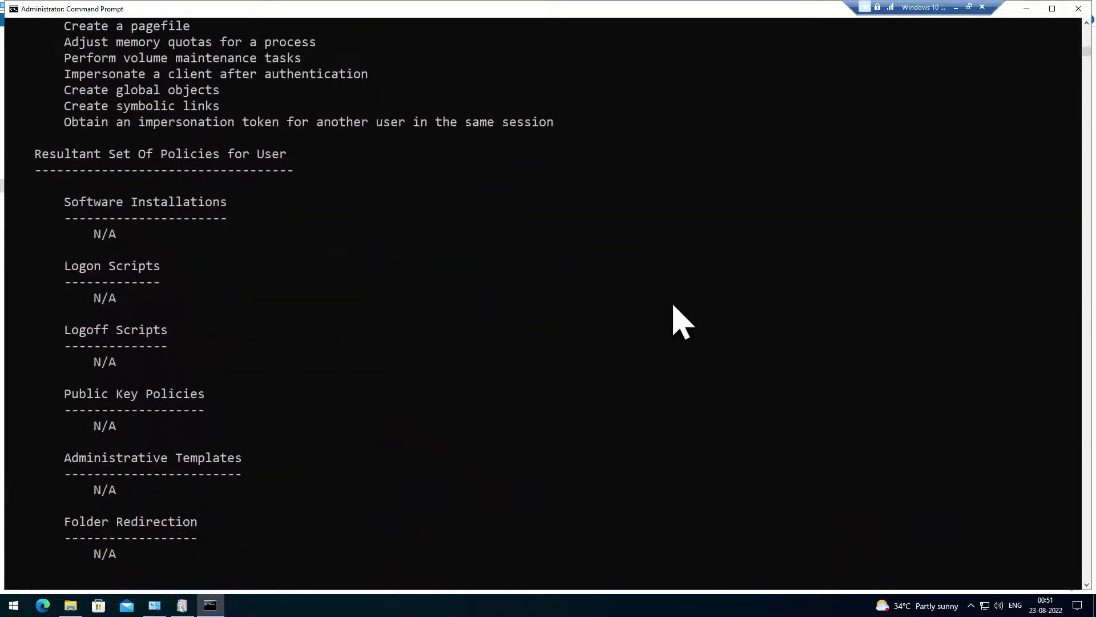
{"action": "left_click", "coordinate": [1077, 58]}
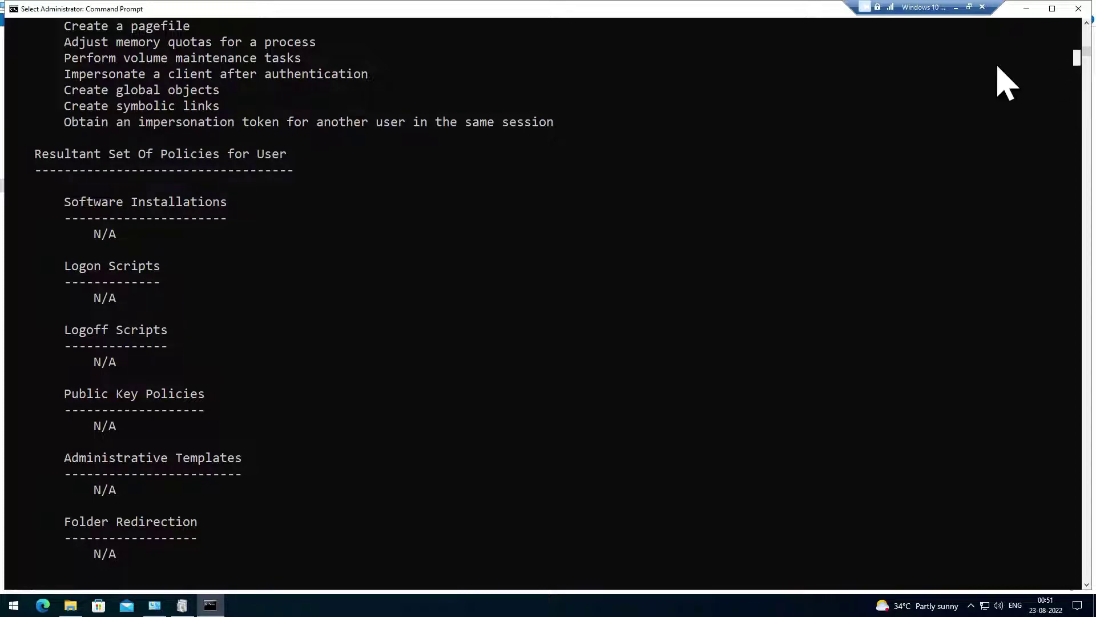
{"action": "left_click_drag", "start_coordinate": [1089, 50], "coordinate": [1089, 30]}
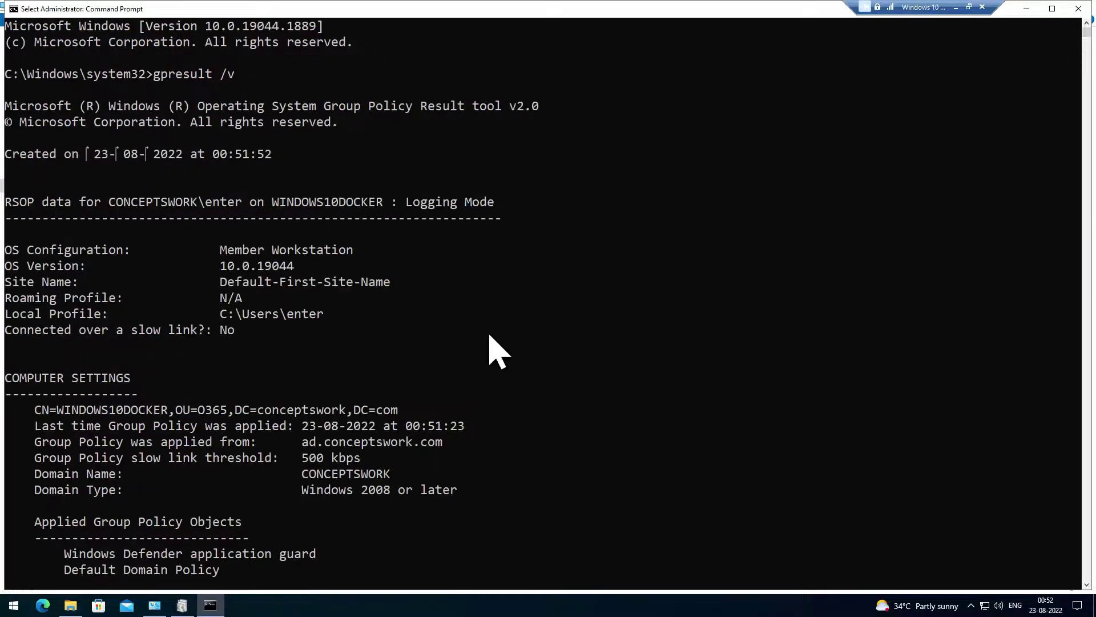
{"action": "scroll", "coordinate": [406, 201], "scroll_direction": "down", "scroll_amount": 5}
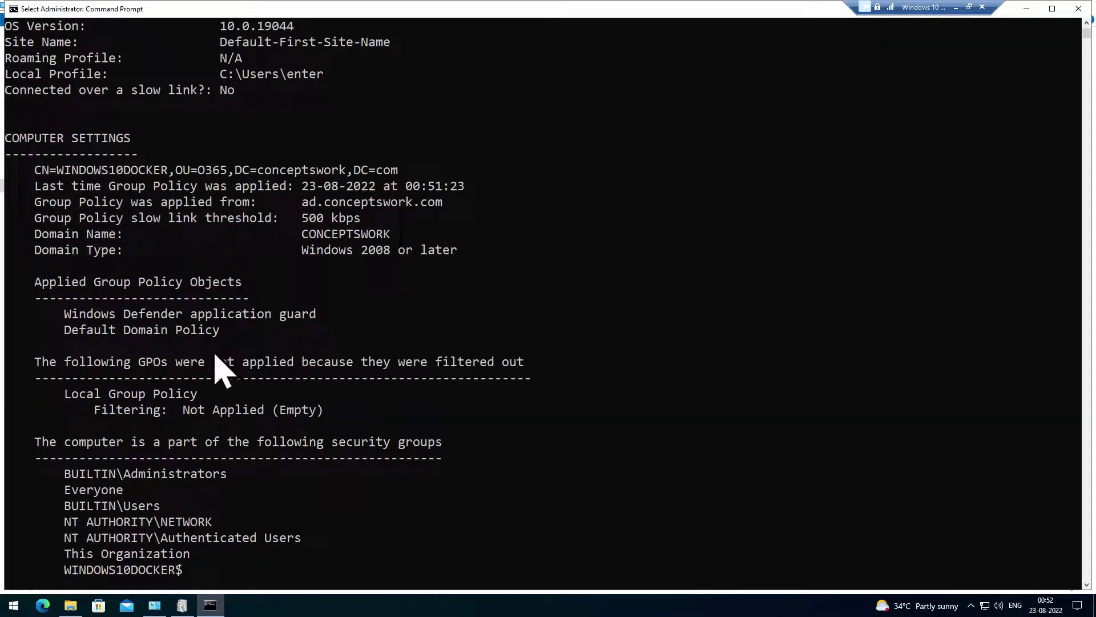
{"action": "left_click_drag", "start_coordinate": [63, 314], "coordinate": [412, 322]}
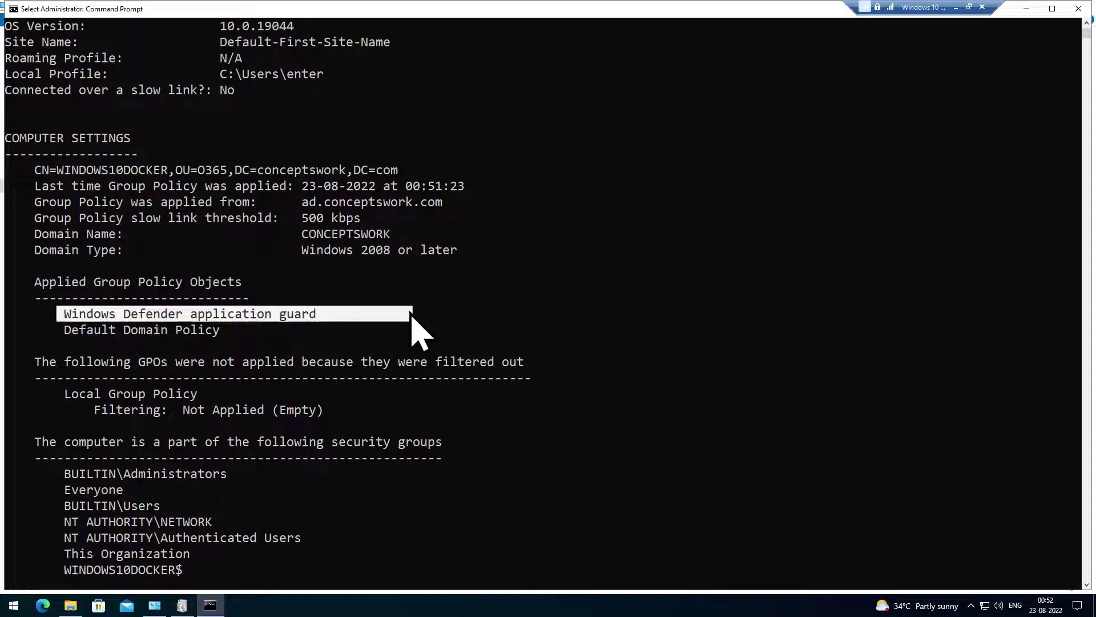
{"action": "left_click", "coordinate": [734, 281]}
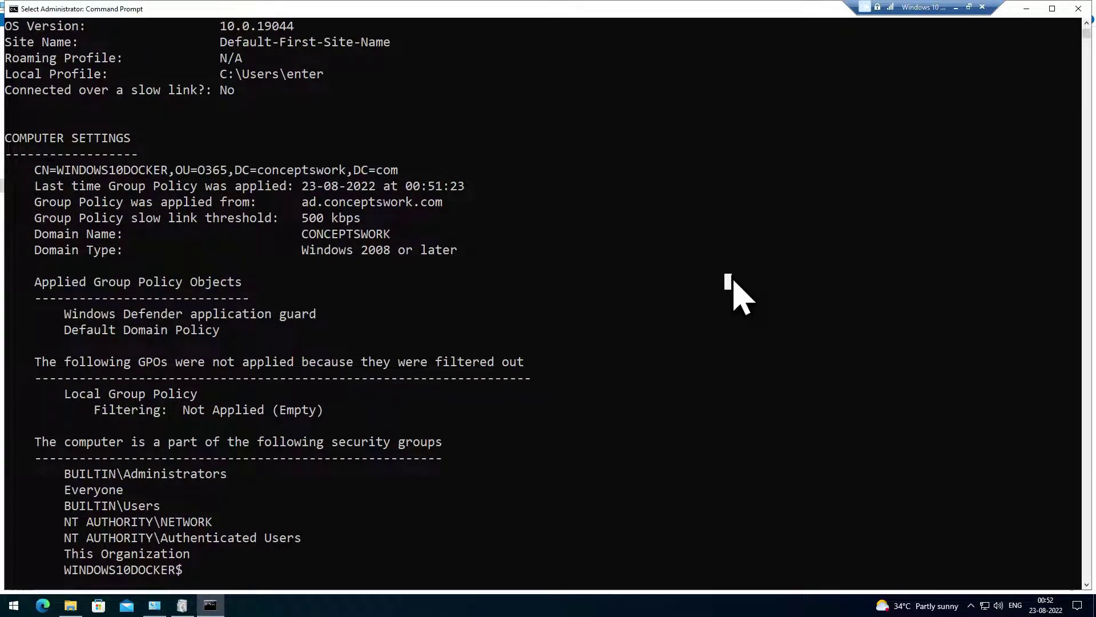
{"action": "key", "text": "super+r"}
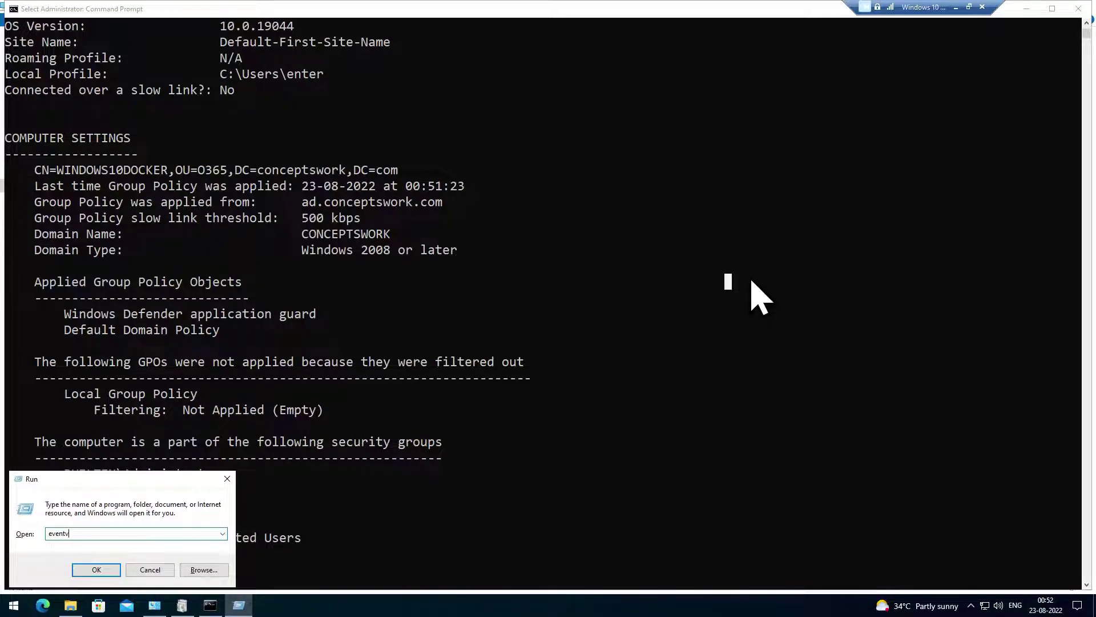
Launch and maximize Event Viewer, expanding Applications and Services Logs > Microsoft > Windows.
{"action": "key", "text": "Return"}
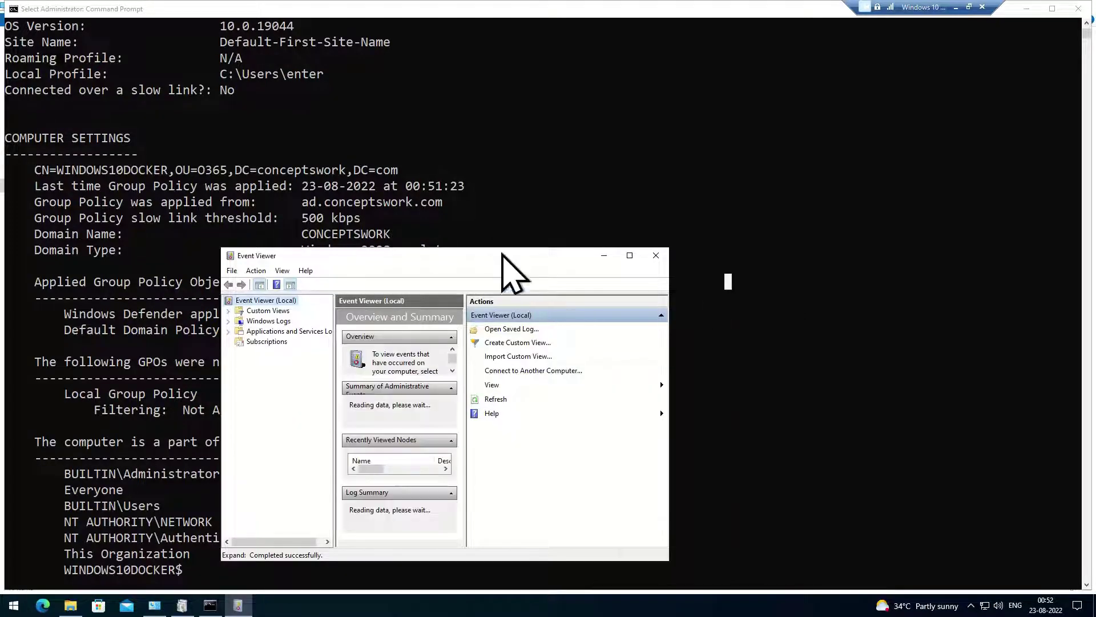
{"action": "double_click", "coordinate": [507, 258]}
{"action": "left_click", "coordinate": [60, 80]}
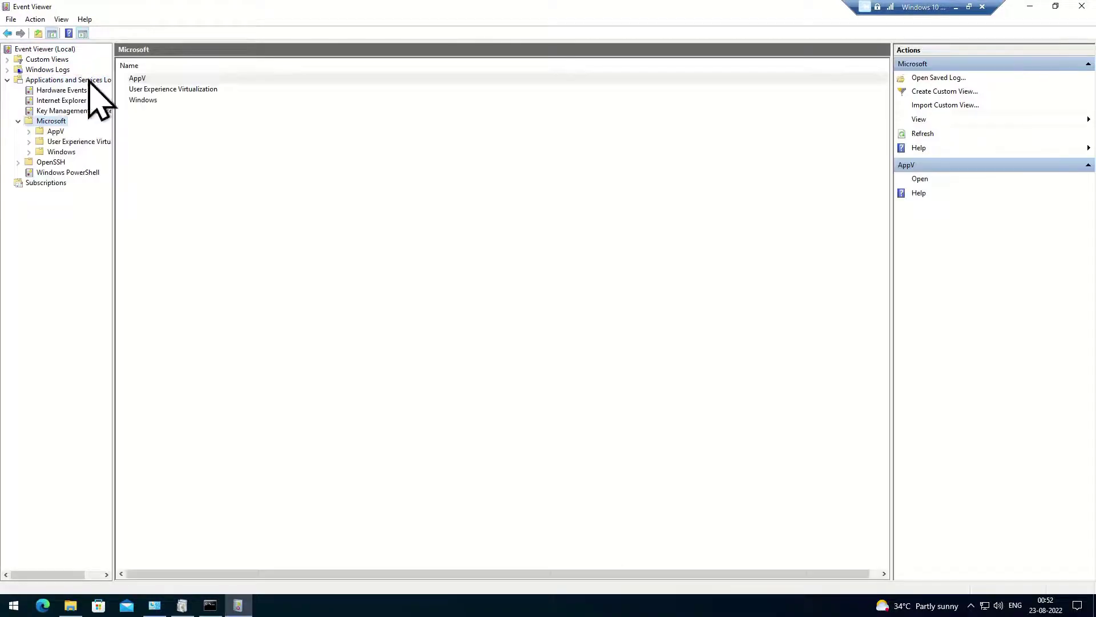
{"action": "double_click", "coordinate": [57, 154]}
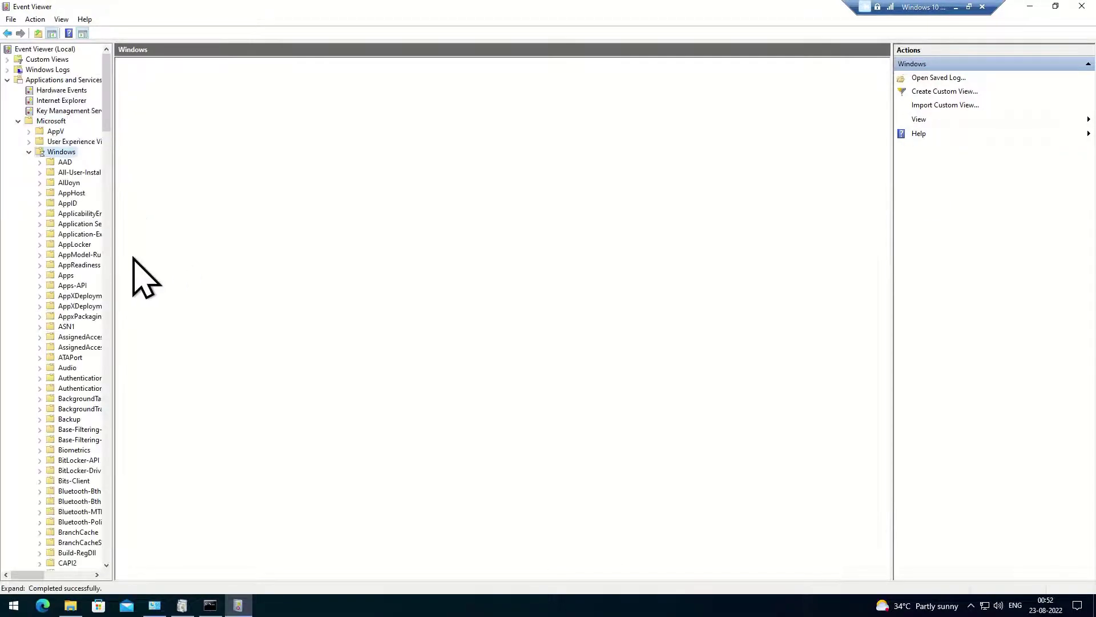
{"action": "left_click_drag", "start_coordinate": [117, 284], "coordinate": [397, 343]}
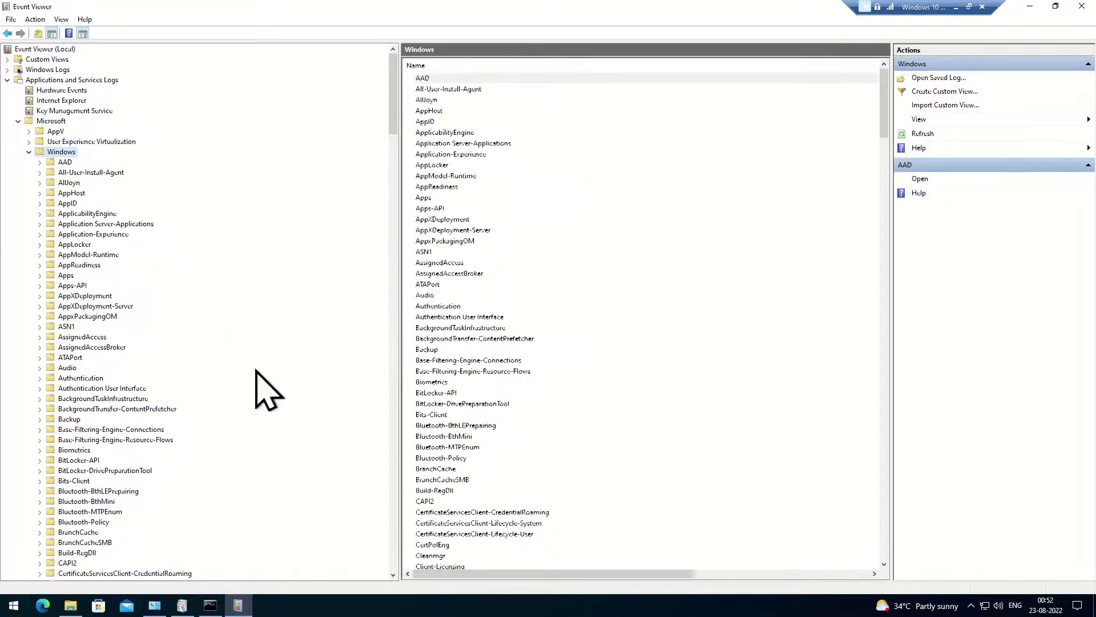
{"action": "left_click", "coordinate": [114, 388]}
Expand GroupPolicy and open its Operational log.
{"action": "scroll", "coordinate": [117, 514], "scroll_direction": "down", "scroll_amount": 8}
{"action": "scroll", "coordinate": [115, 517], "scroll_direction": "down", "scroll_amount": 20}
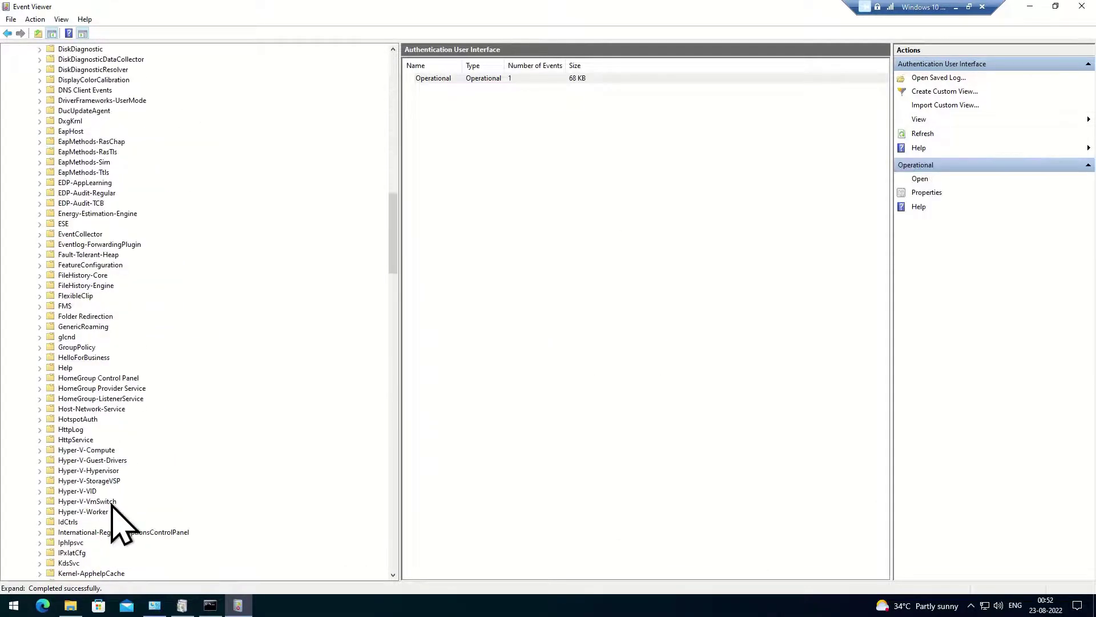
{"action": "scroll", "coordinate": [111, 503], "scroll_direction": "up", "scroll_amount": 15}
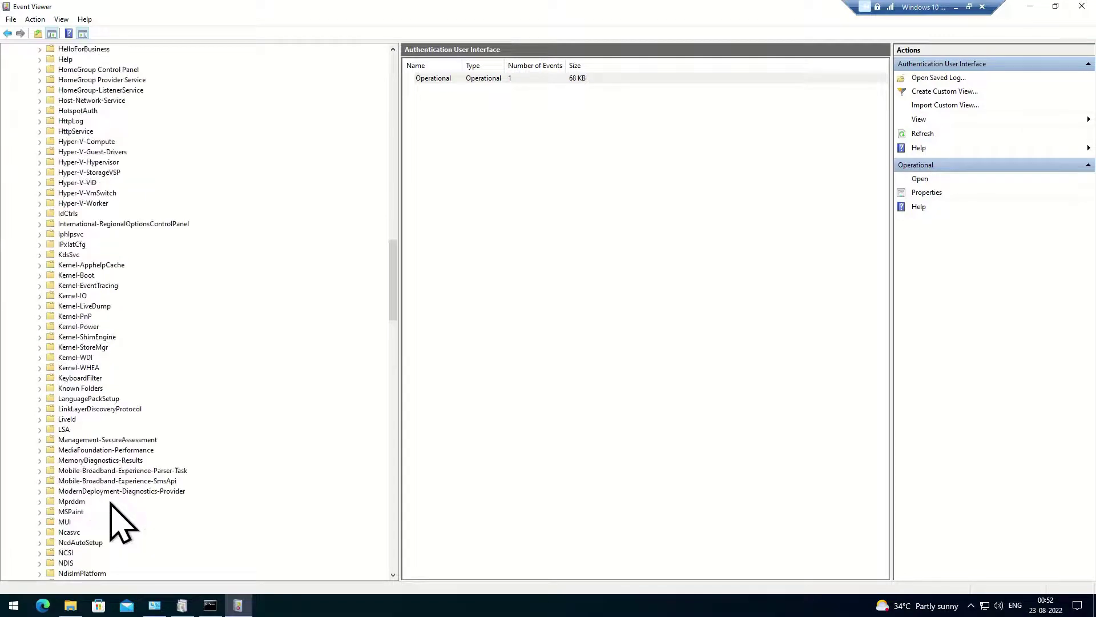
{"action": "scroll", "coordinate": [110, 504], "scroll_direction": "up", "scroll_amount": 4}
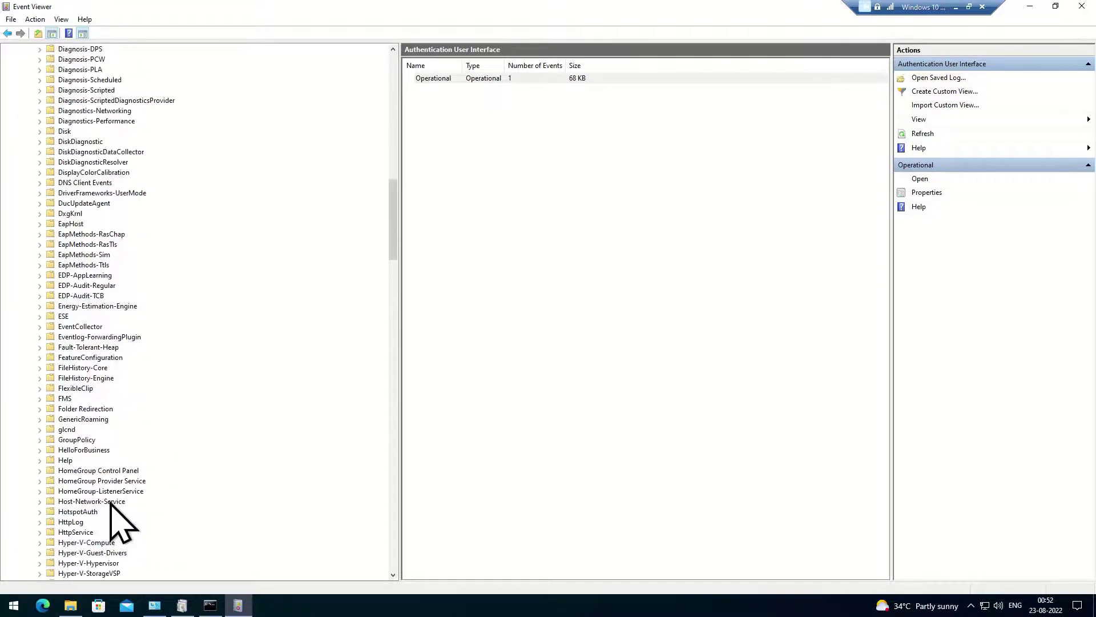
{"action": "left_click", "coordinate": [74, 378]}
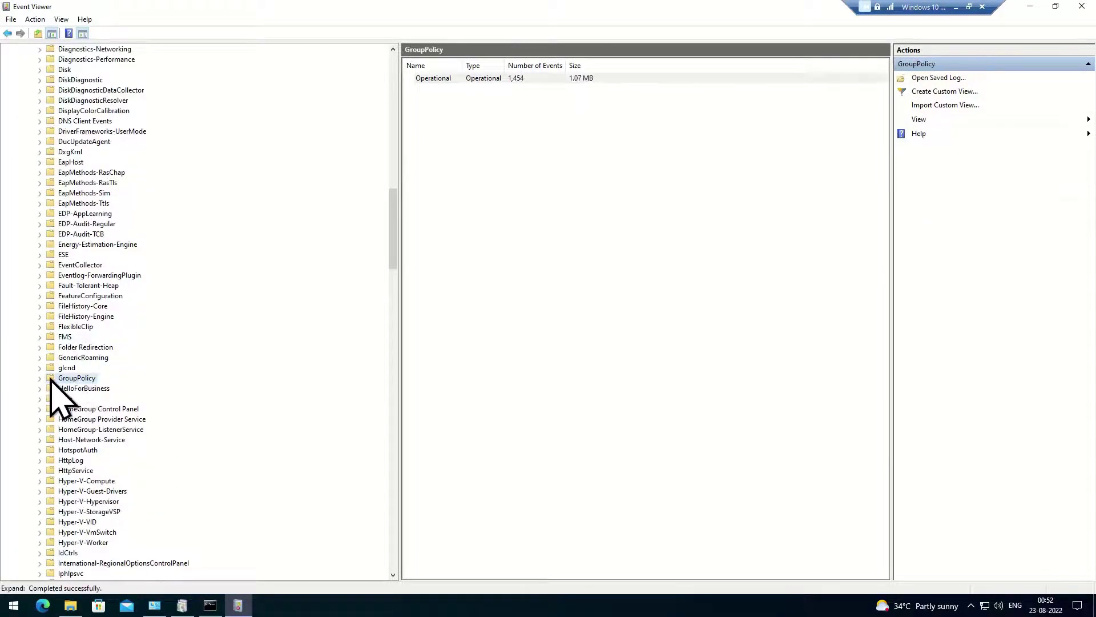
{"action": "left_click", "coordinate": [40, 378]}
{"action": "left_click", "coordinate": [89, 389]}
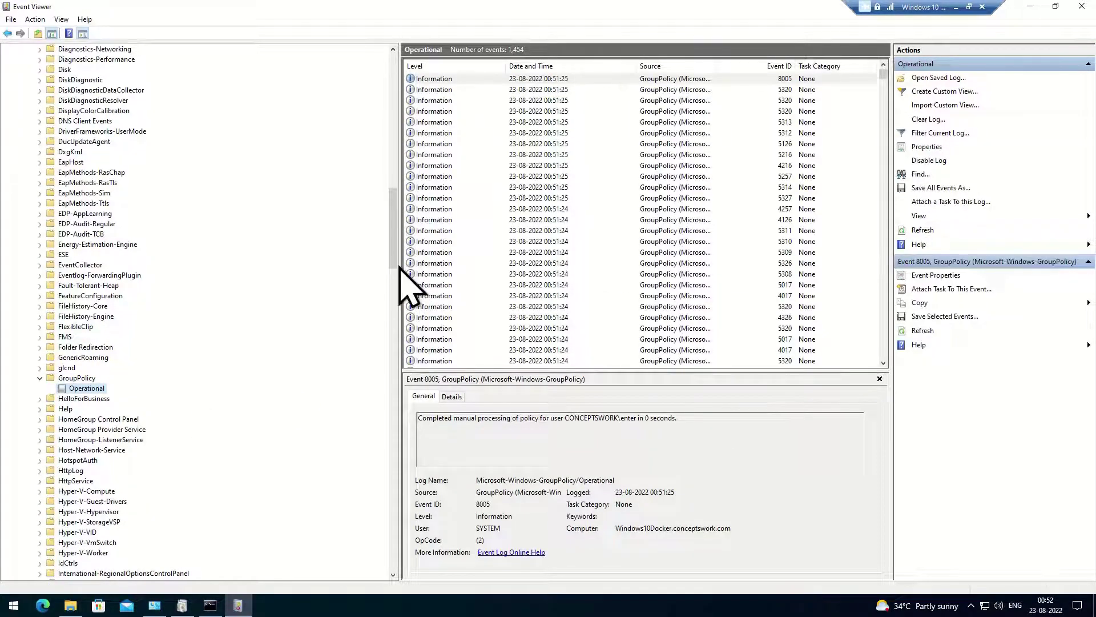
Select event 4016 and highlight its lines listing Windows Defender application guard as an applicable GPO.
{"action": "left_click_drag", "start_coordinate": [398, 266], "coordinate": [239, 274]}
{"action": "left_click", "coordinate": [524, 90]}
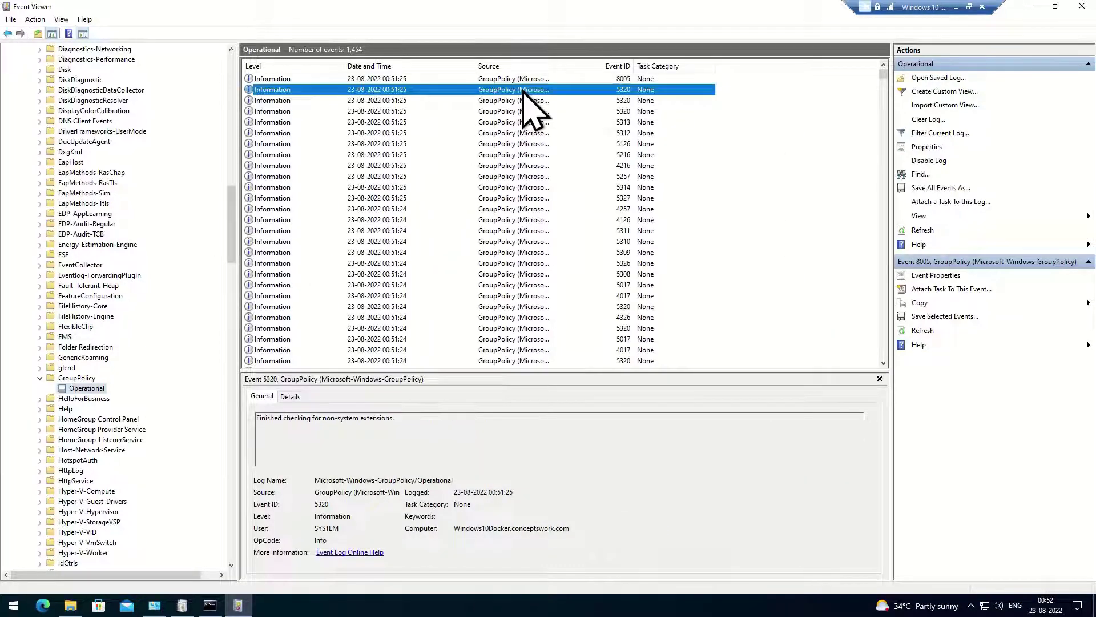
{"action": "key", "text": "Page_Down"}
{"action": "key", "text": "Down"}
{"action": "key", "text": "Down"}
{"action": "key", "text": "Down"}
{"action": "key", "text": "Down"}
{"action": "key", "text": "Down"}
{"action": "key", "text": "Down"}
{"action": "key", "text": "Down"}
{"action": "key", "text": "Down"}
{"action": "key", "text": "Down"}
{"action": "key", "text": "Down"}
{"action": "key", "text": "Down"}
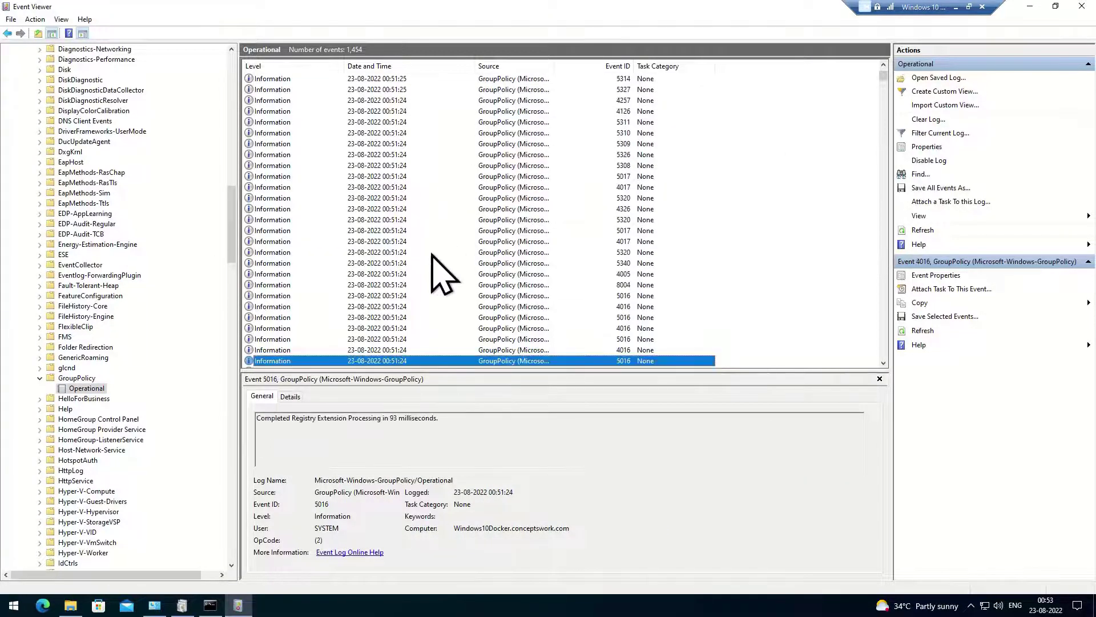
{"action": "key", "text": "Up"}
{"action": "left_click", "coordinate": [571, 420]}
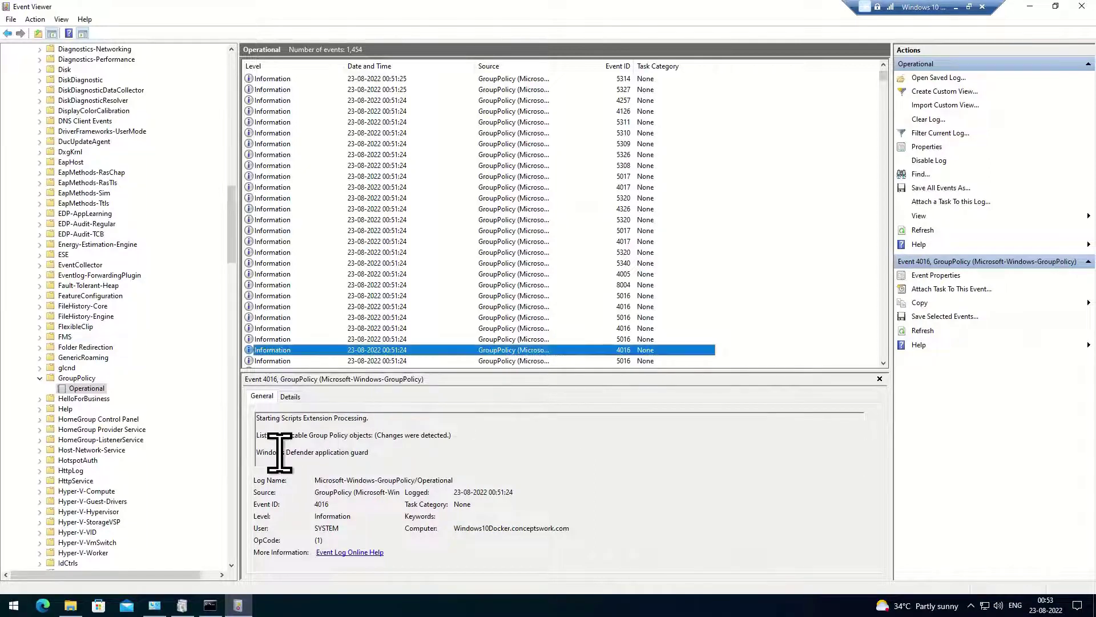
{"action": "left_click_drag", "start_coordinate": [255, 452], "coordinate": [431, 450]}
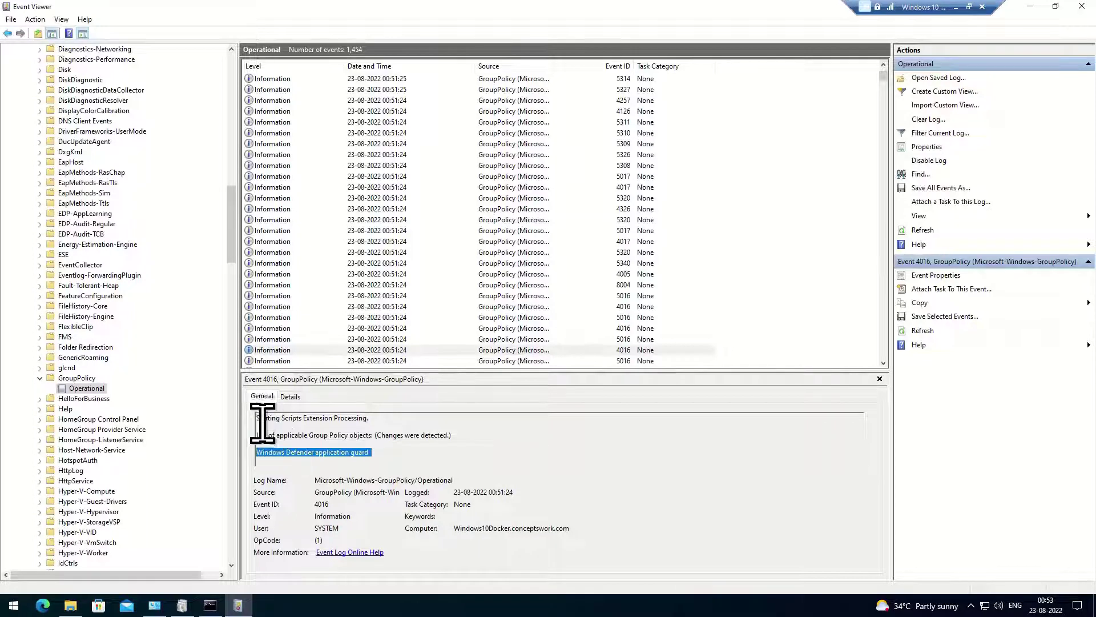
{"action": "left_click_drag", "start_coordinate": [447, 421], "coordinate": [239, 421]}
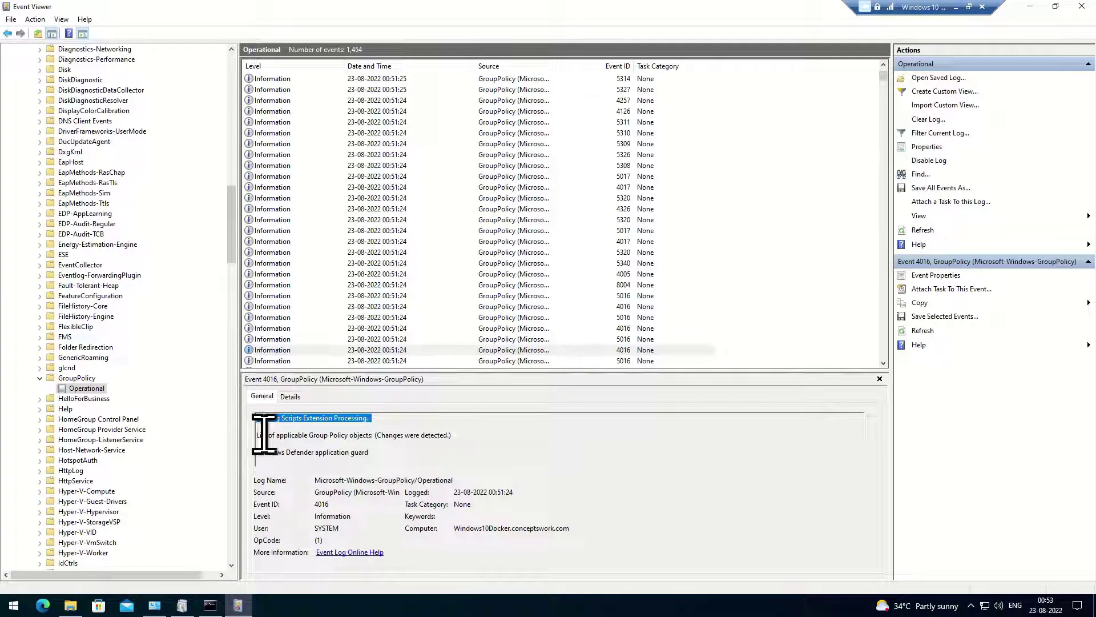
{"action": "left_click_drag", "start_coordinate": [467, 438], "coordinate": [191, 428]}
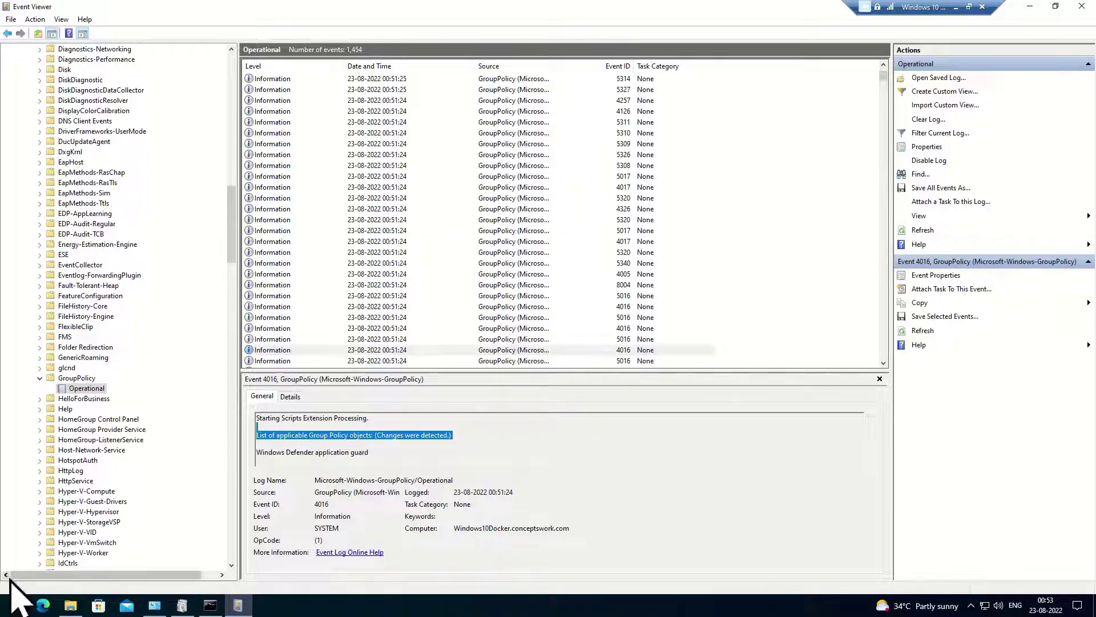
{"action": "left_click", "coordinate": [13, 604]}
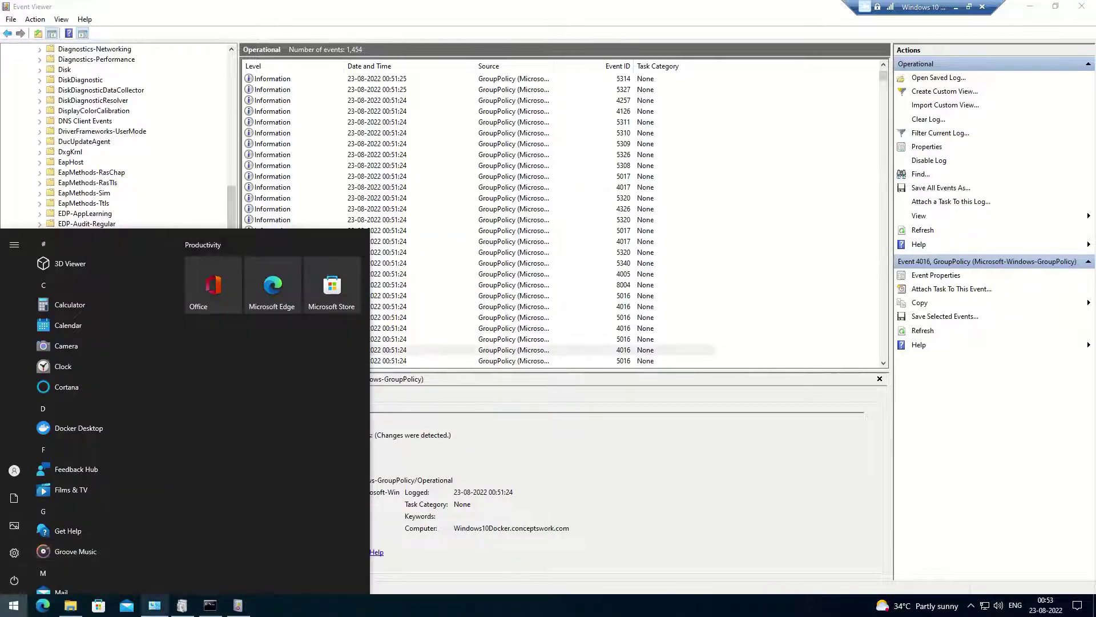
Cancel the Windows Features list unchanged, then restart the PC from Start > Power.
{"action": "left_click", "coordinate": [184, 605]}
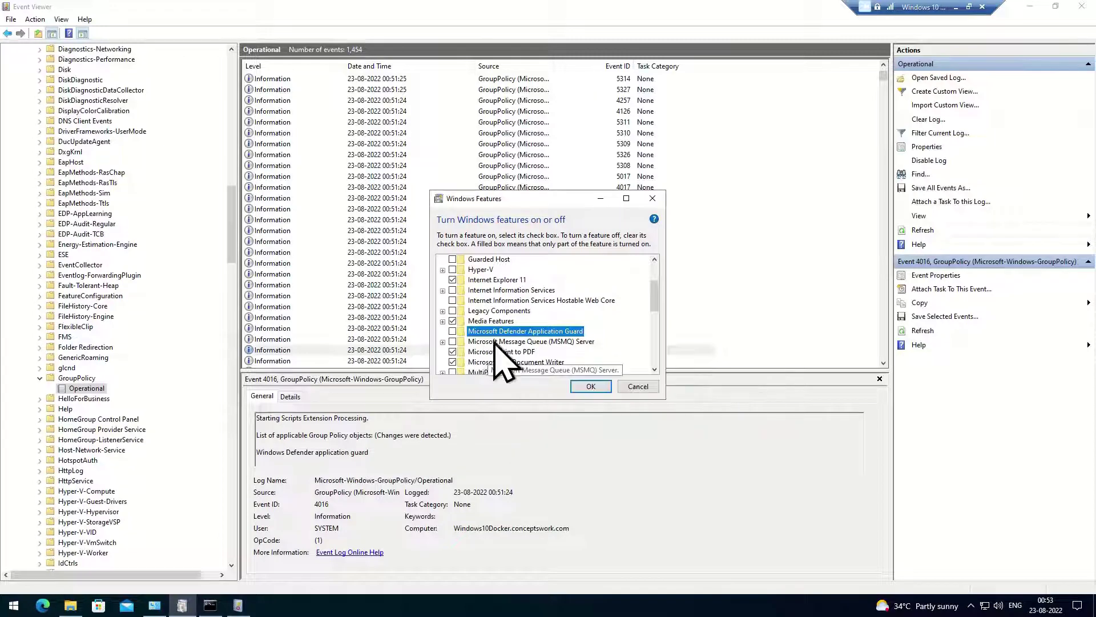
{"action": "left_click", "coordinate": [637, 387]}
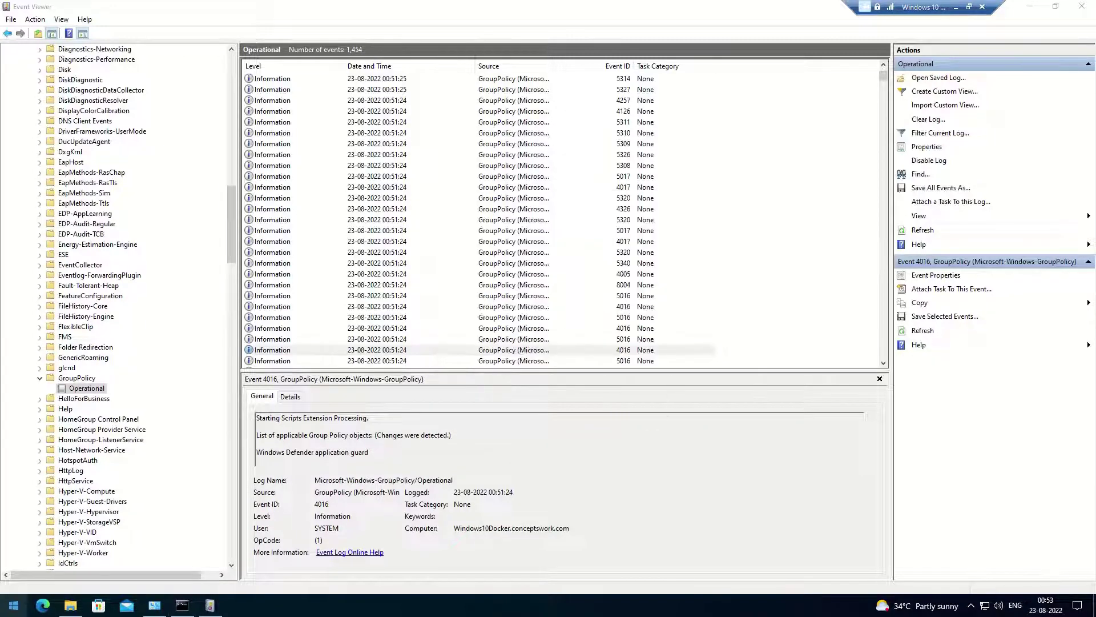
{"action": "left_click", "coordinate": [14, 604]}
{"action": "left_click", "coordinate": [14, 580]}
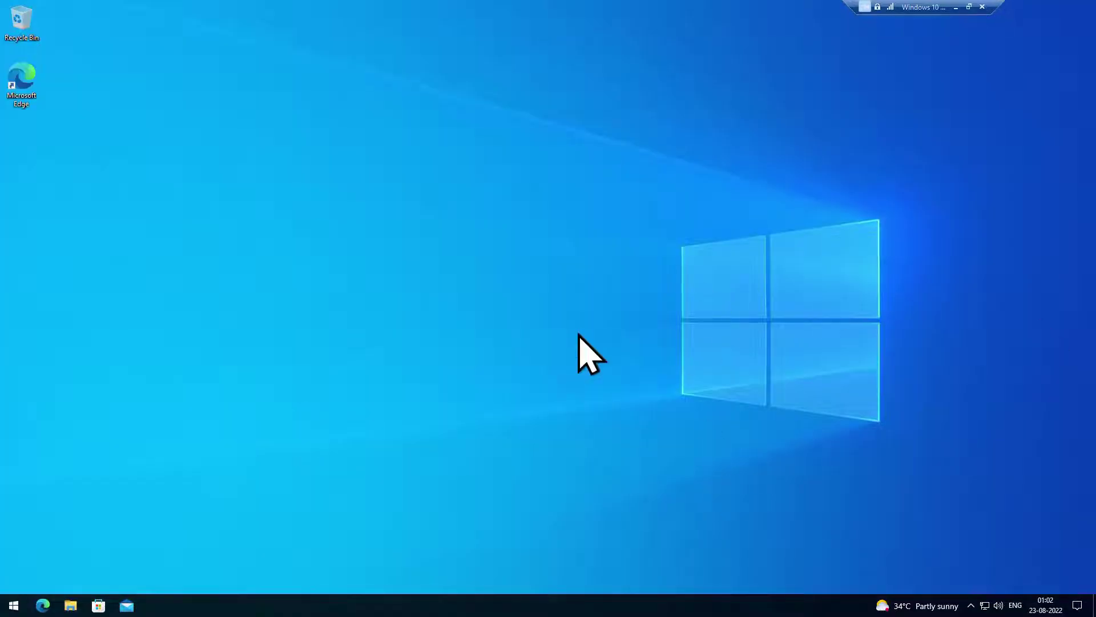
Launch Microsoft Edge and go to portal.azure.com.
{"action": "double_click", "coordinate": [28, 93]}
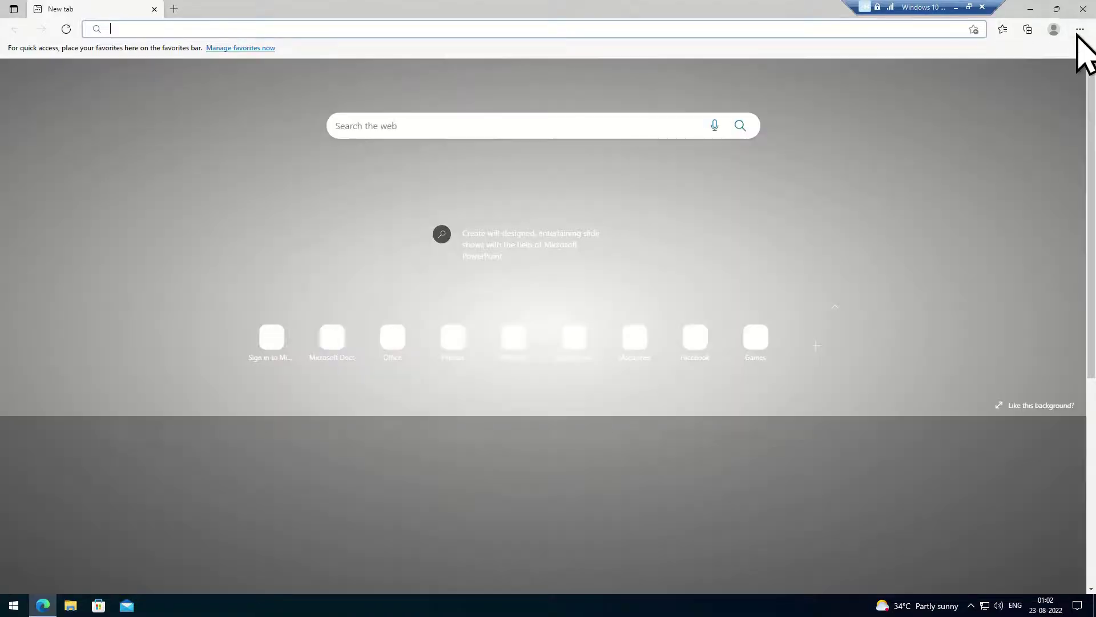
{"action": "left_click", "coordinate": [1079, 30]}
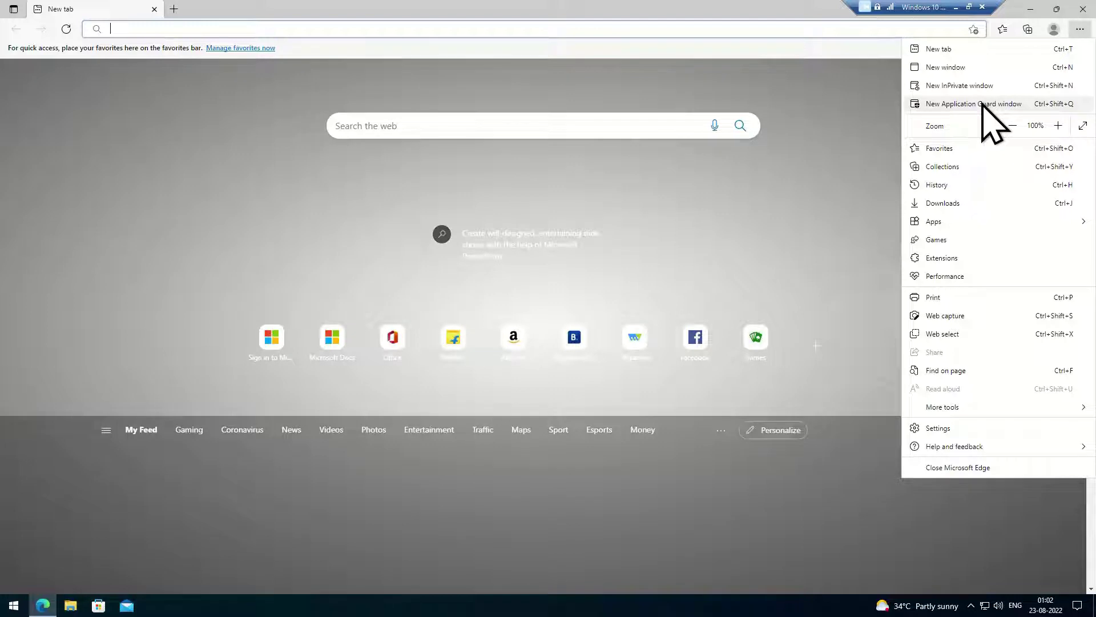
{"action": "left_click", "coordinate": [289, 33]}
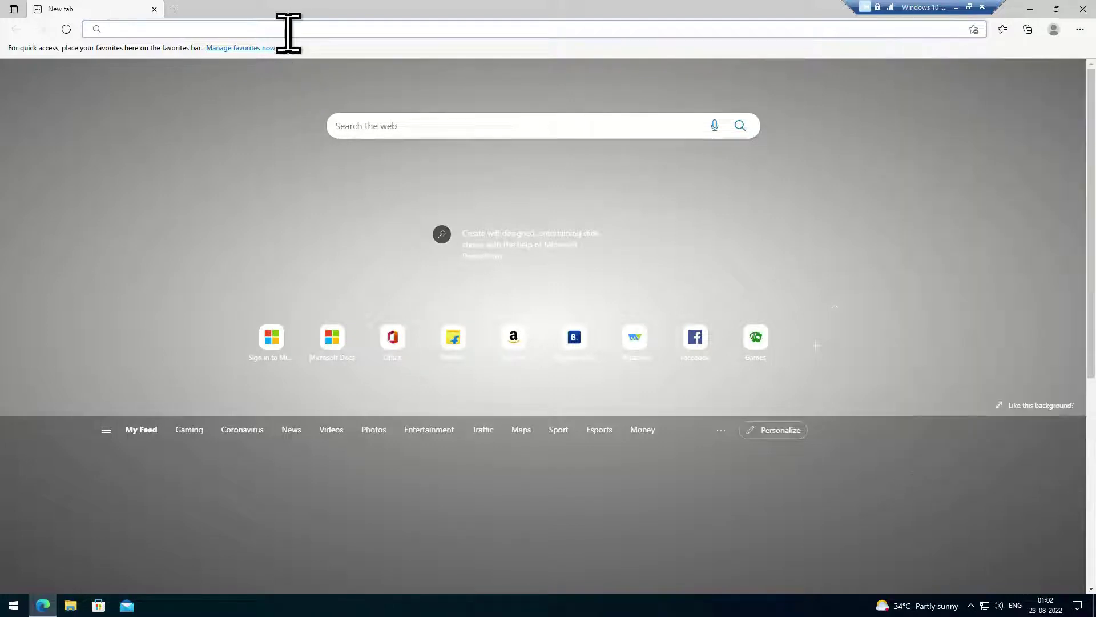
{"action": "type", "text": "portal.azure.com"}
{"action": "key", "text": "Return"}
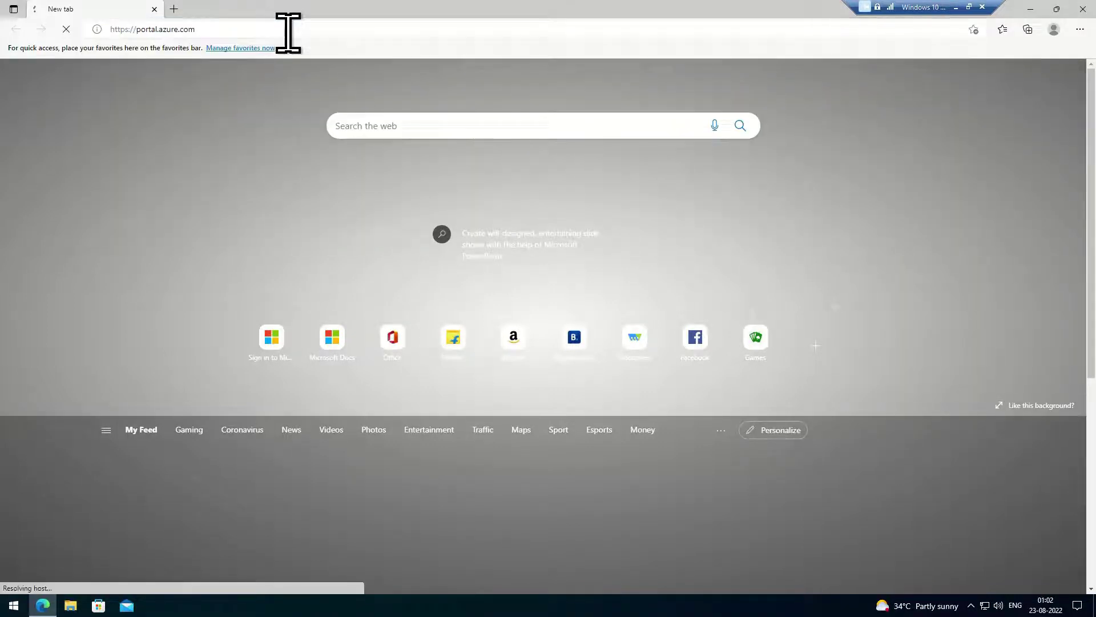
Load google.com and docs.microsoft.com in two new tabs, then start a fourth empty tab.
{"action": "left_click", "coordinate": [174, 9]}
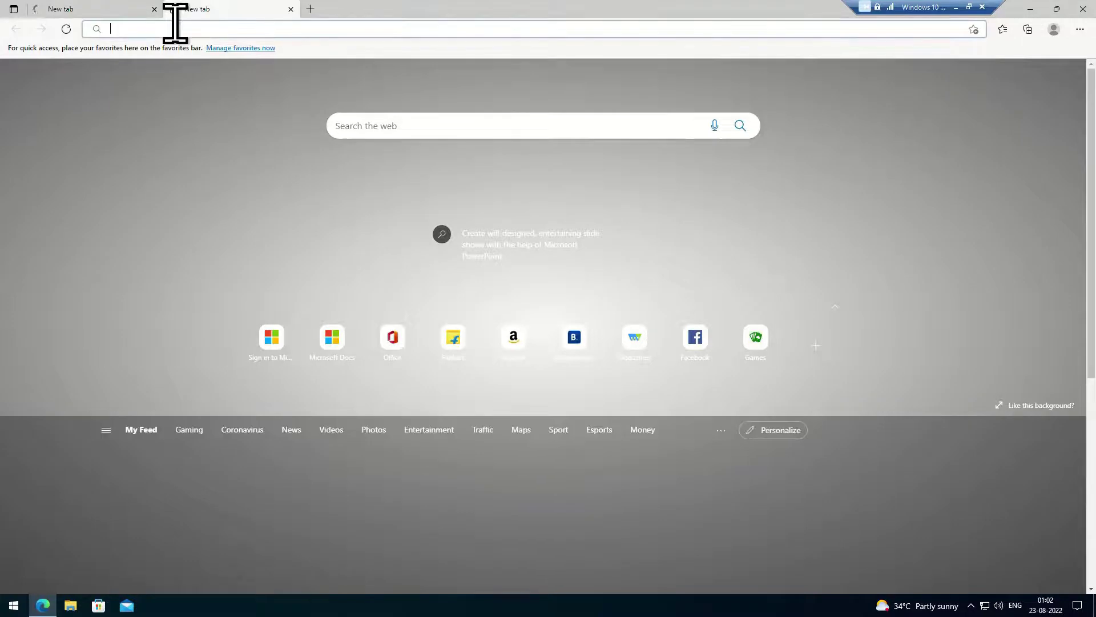
{"action": "type", "text": "google.com"}
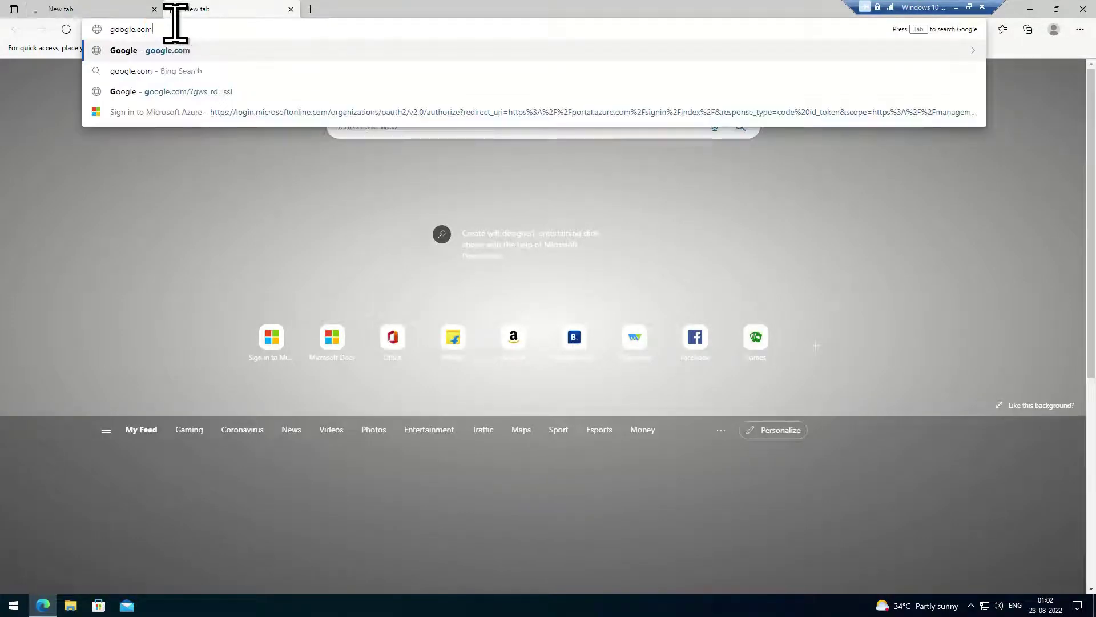
{"action": "key", "text": "Return"}
{"action": "left_click", "coordinate": [311, 9]}
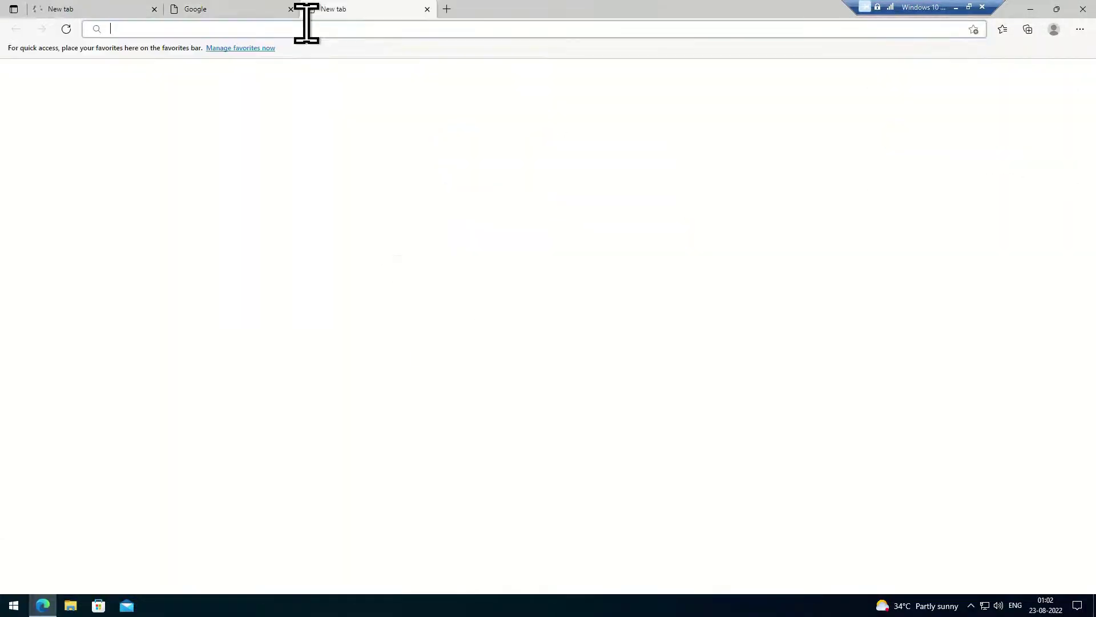
{"action": "type", "text": "do"}
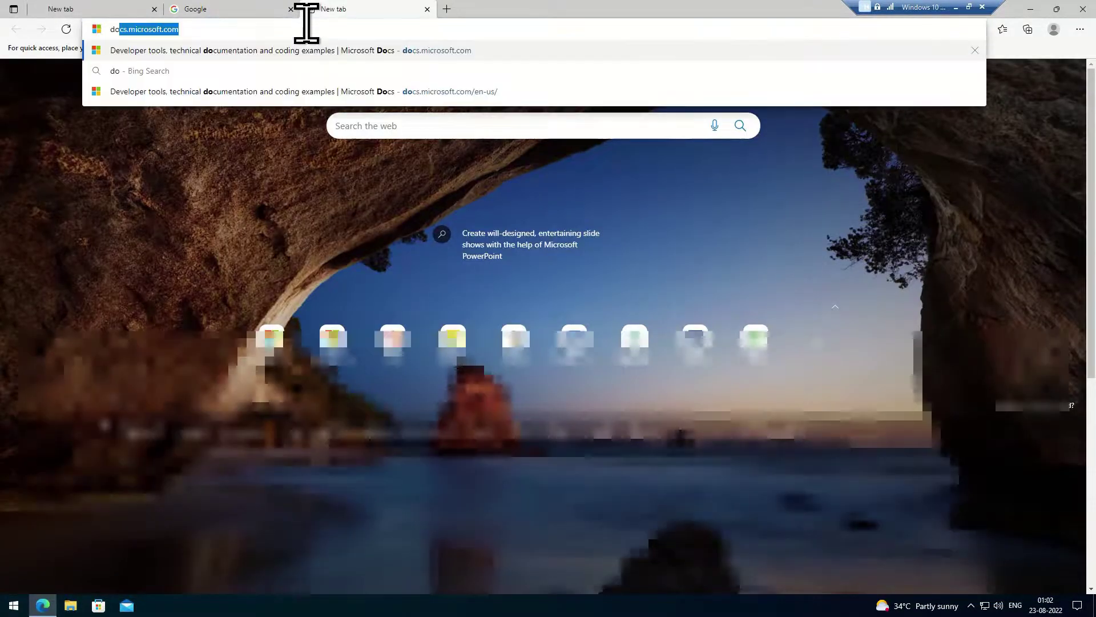
{"action": "type", "text": "cs.microsoft.com"}
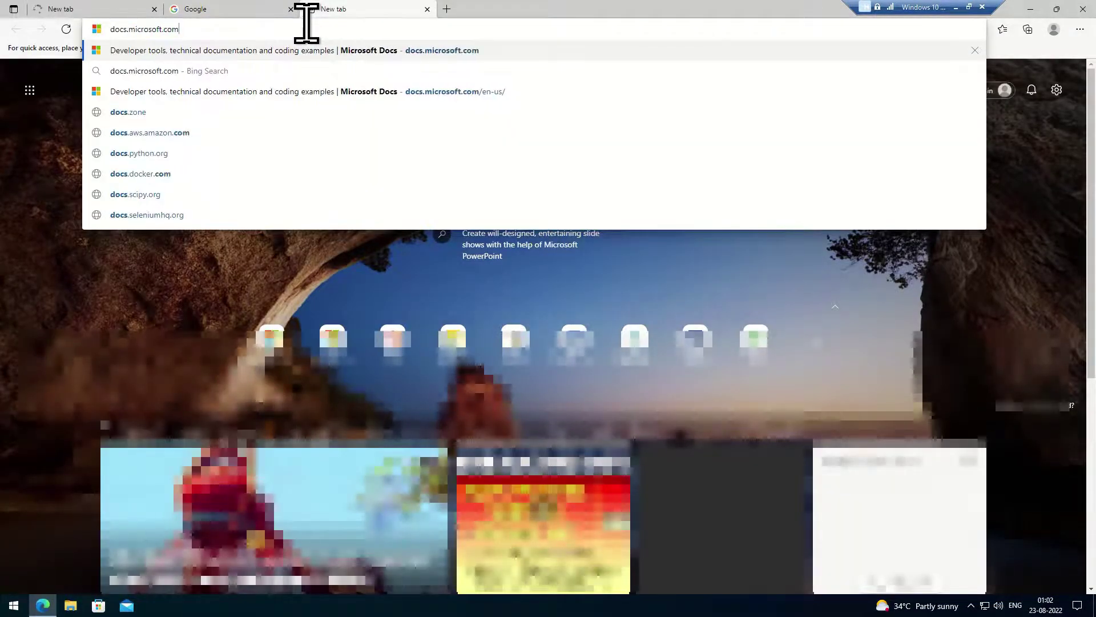
{"action": "key", "text": "Return"}
{"action": "left_click", "coordinate": [447, 9]}
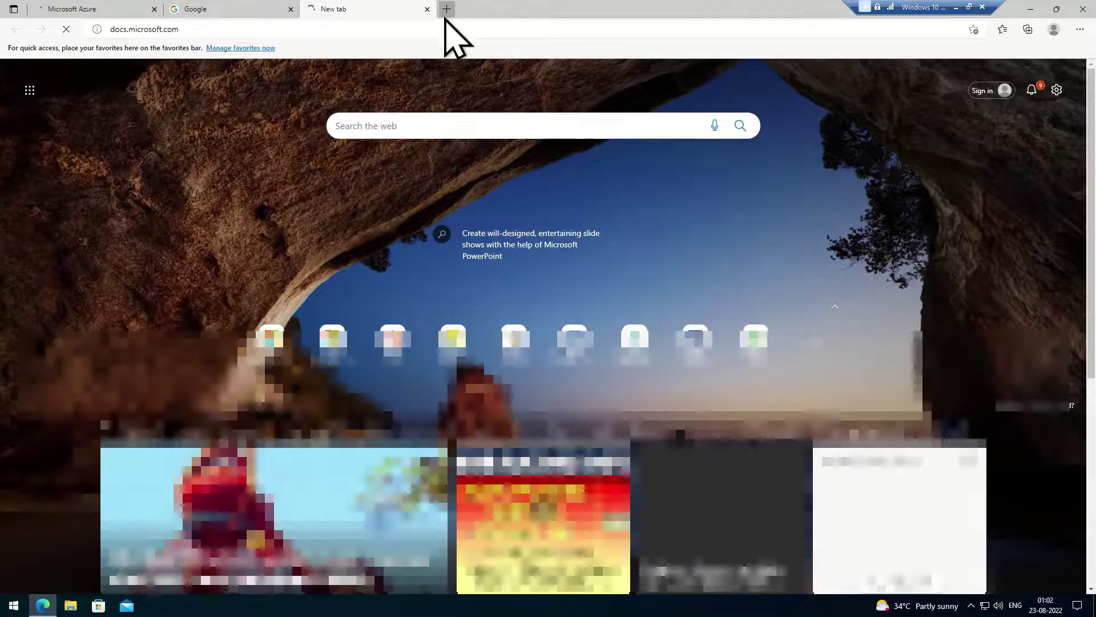
Enter oracle.com so it opens in a maximized Application Guard window, showing Oracle's homepage.
{"action": "type", "text": "oracle.c"}
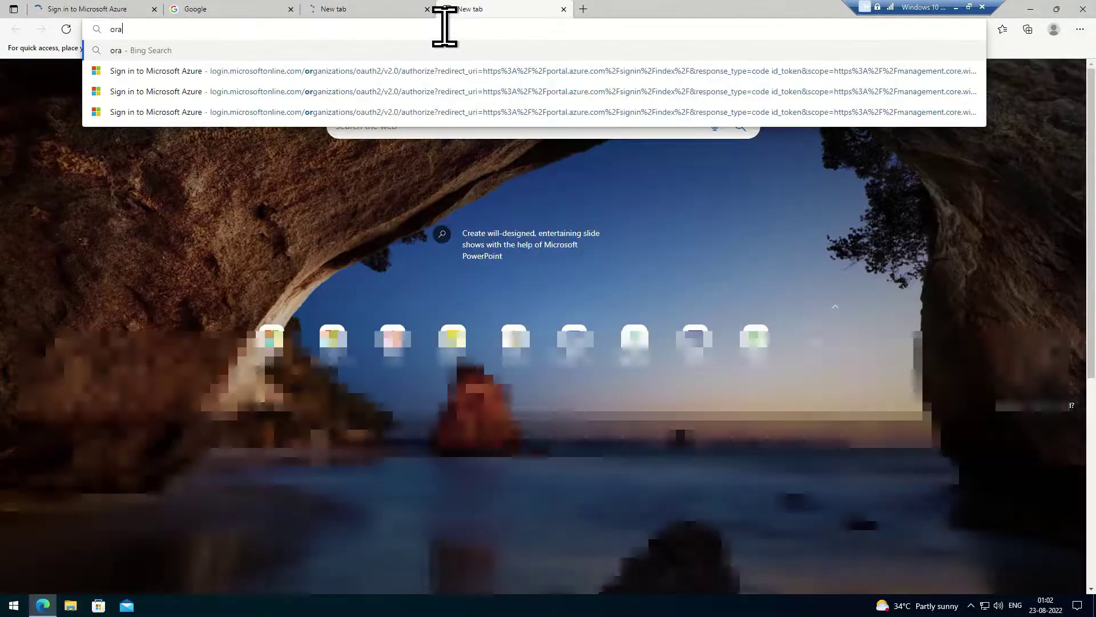
{"action": "type", "text": "om"}
{"action": "key", "text": "Escape"}
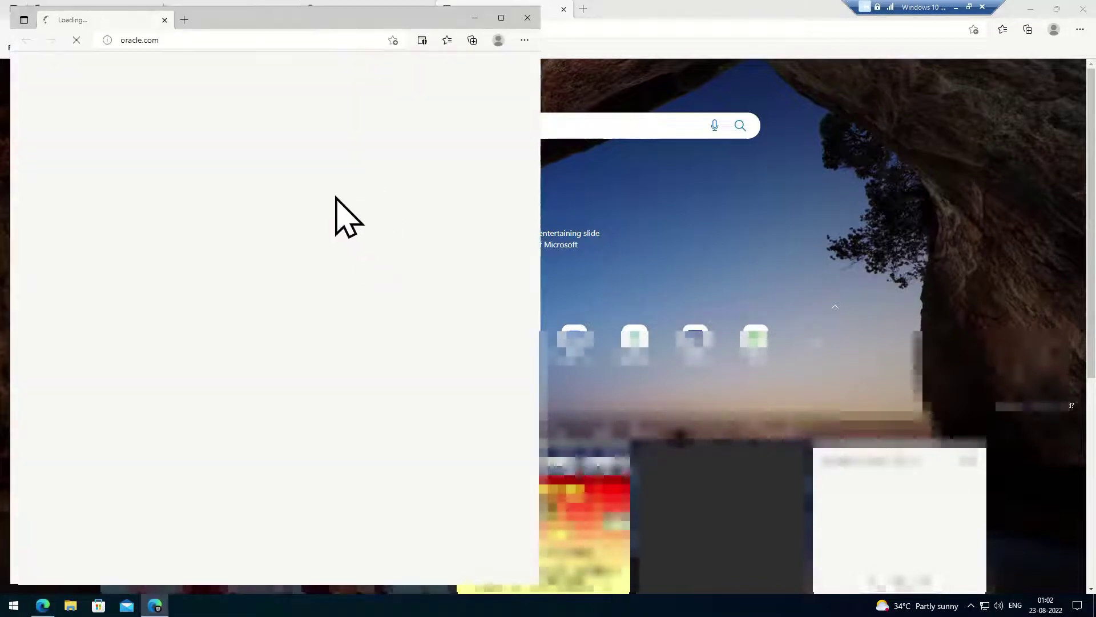
{"action": "left_click", "coordinate": [501, 17]}
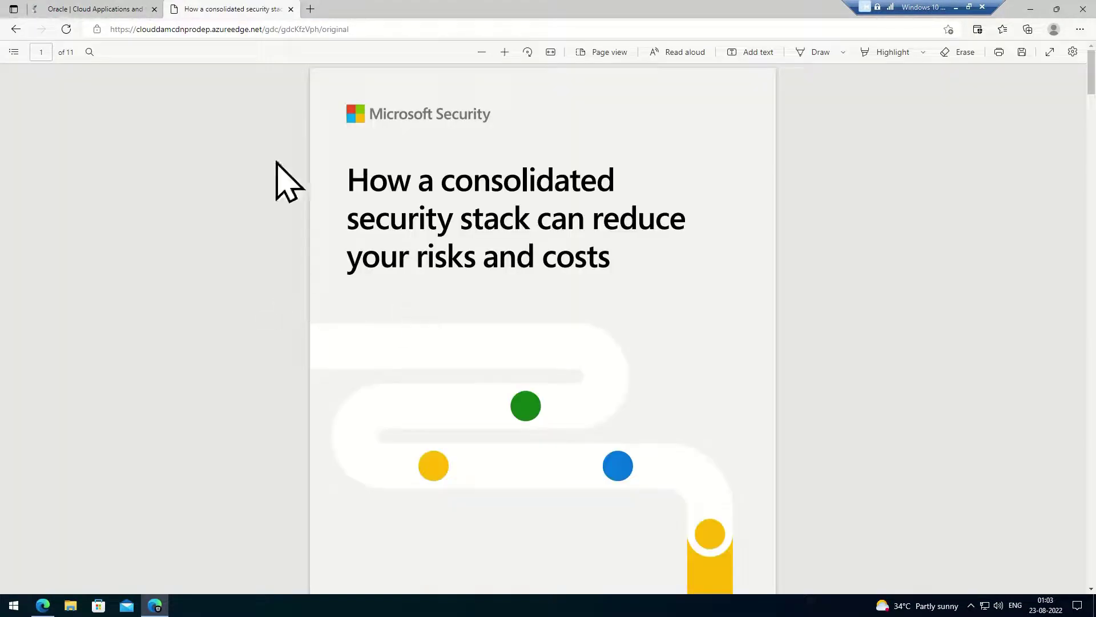
{"action": "left_click", "coordinate": [102, 9]}
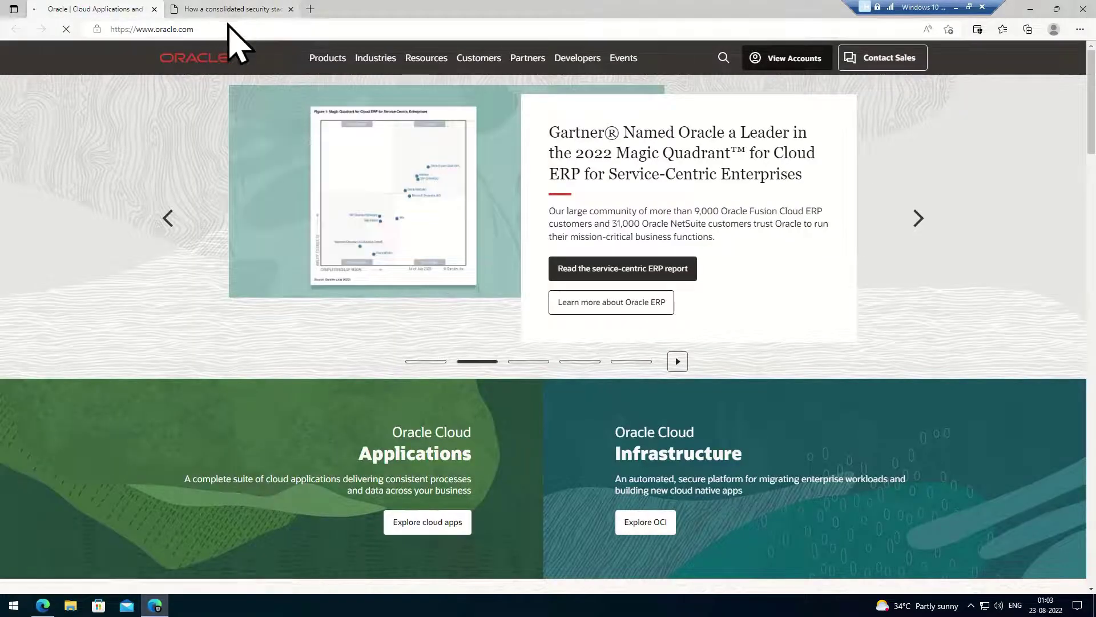
Save the security stack PDF as original.pdf in Downloads, then enter winword in Run.
{"action": "left_click", "coordinate": [229, 9]}
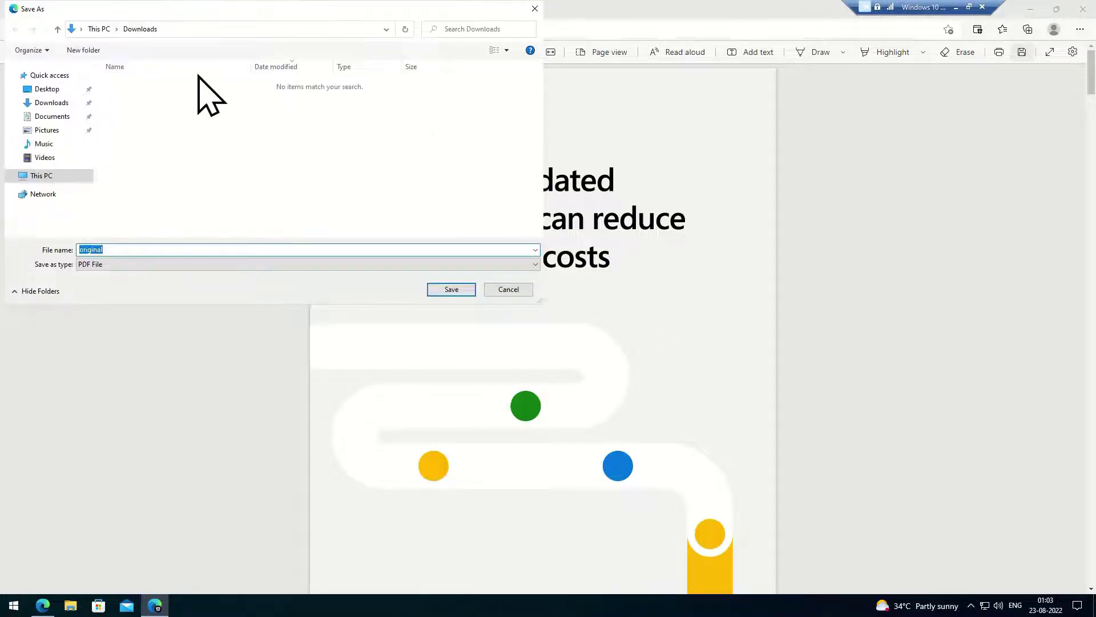
{"action": "left_click", "coordinate": [449, 289]}
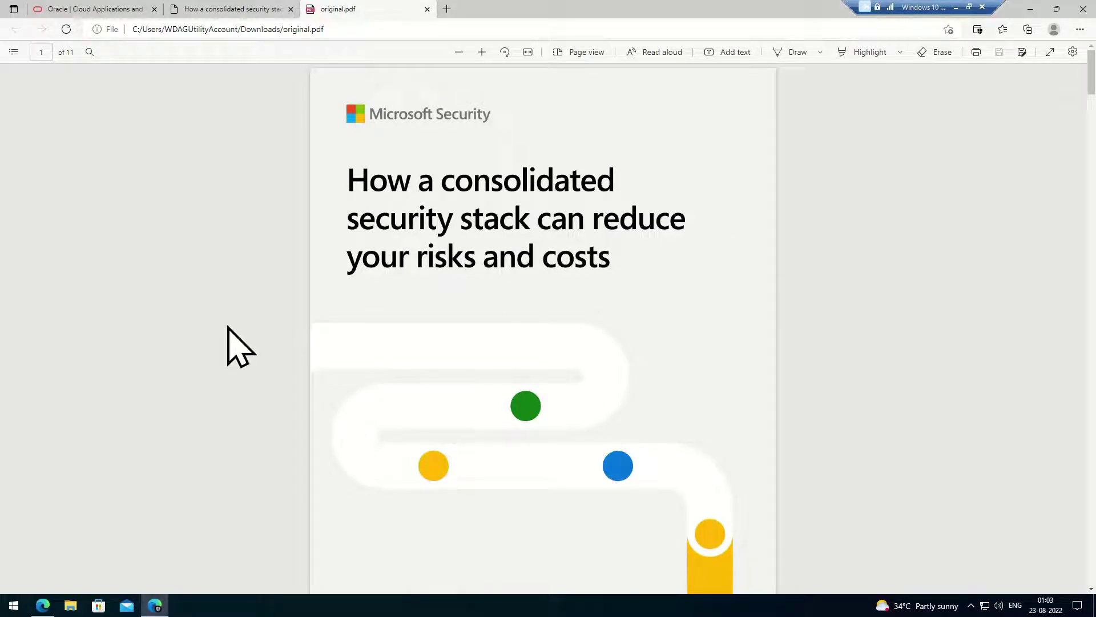
{"action": "key", "text": "super+r"}
{"action": "type", "text": "wi"}
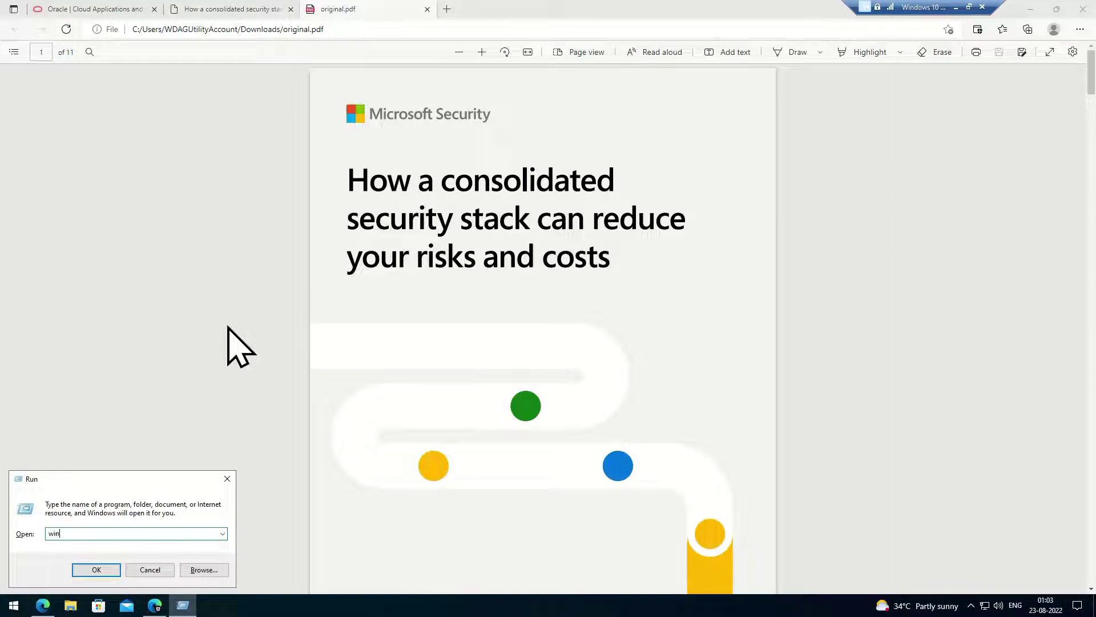
{"action": "type", "text": "nword"}
Dismiss the winword not-found error and launch Paint with mspaint instead.
{"action": "key", "text": "Return"}
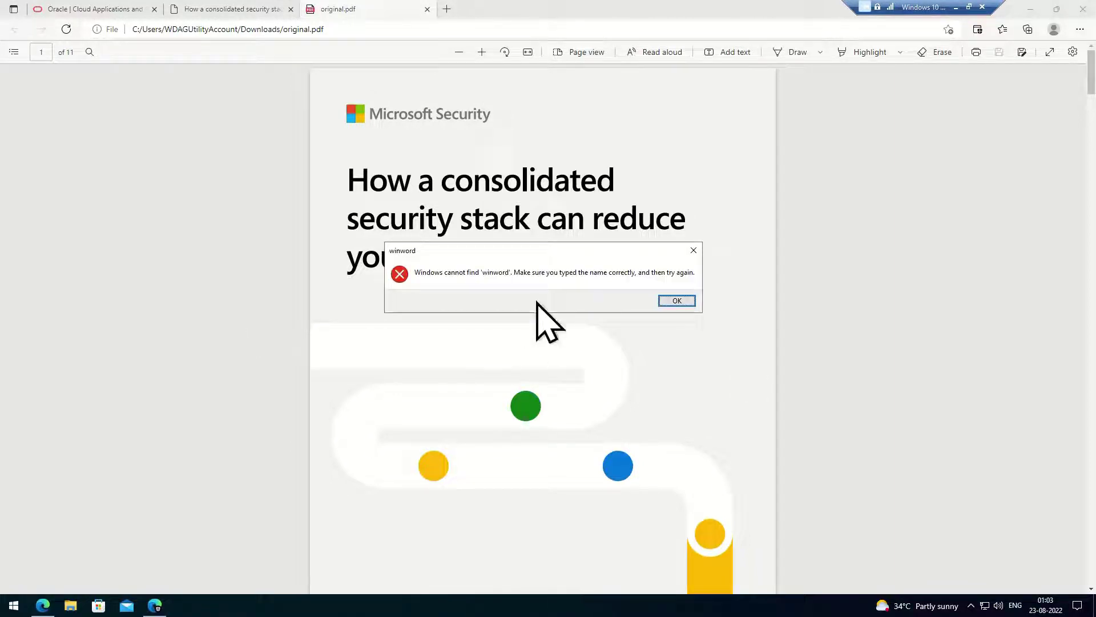
{"action": "left_click", "coordinate": [670, 300]}
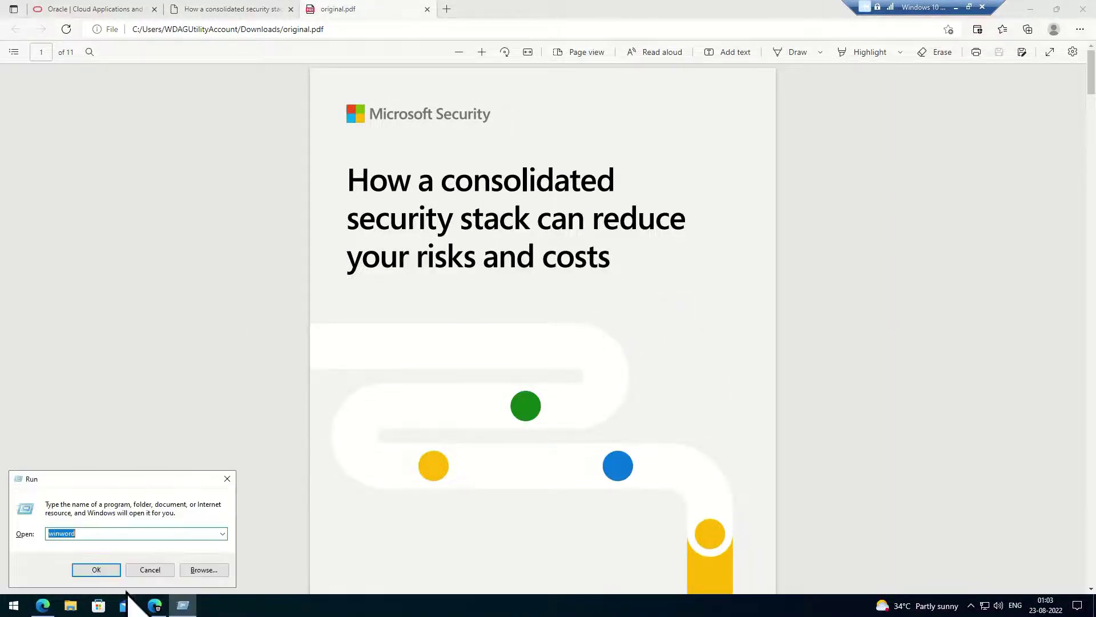
{"action": "key", "text": "Escape"}
{"action": "key", "text": "super+r"}
{"action": "type", "text": "m"}
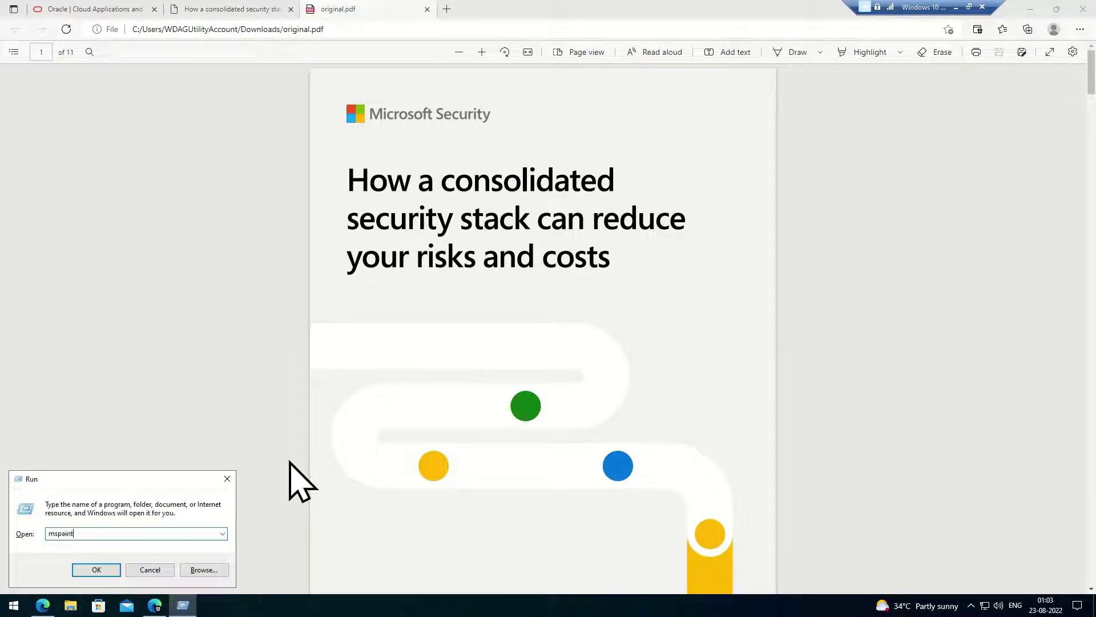
{"action": "key", "text": "Return"}
On the Oracle tab, select and copy the paragraph about Oracle Cloud's 39 regions.
{"action": "left_click", "coordinate": [95, 148]}
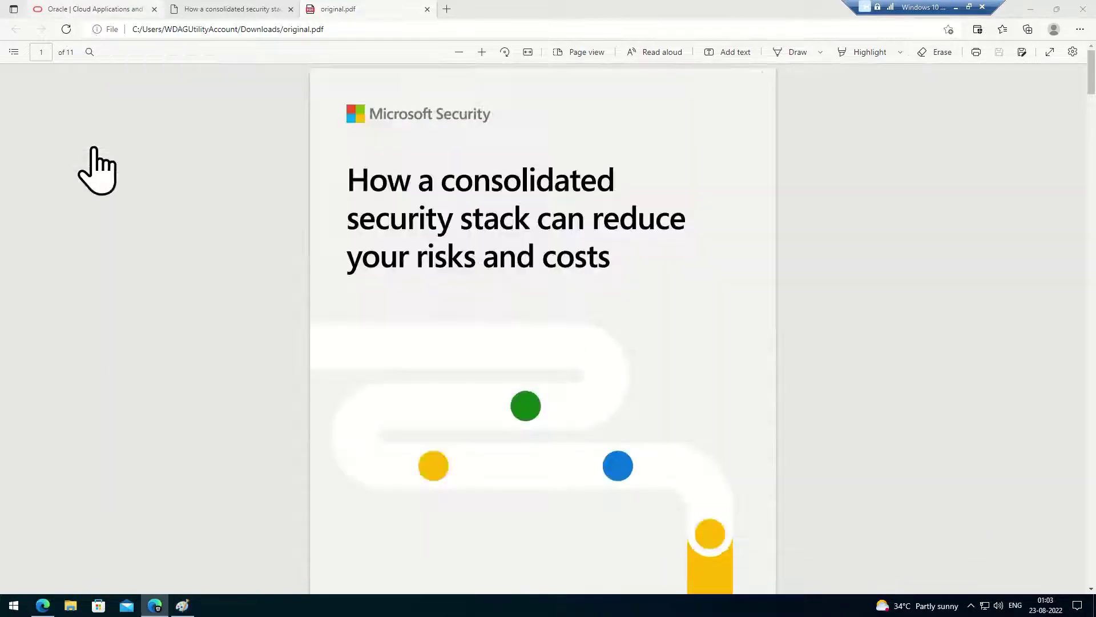
{"action": "key", "text": "ctrl+Tab"}
{"action": "right_click", "coordinate": [392, 297]}
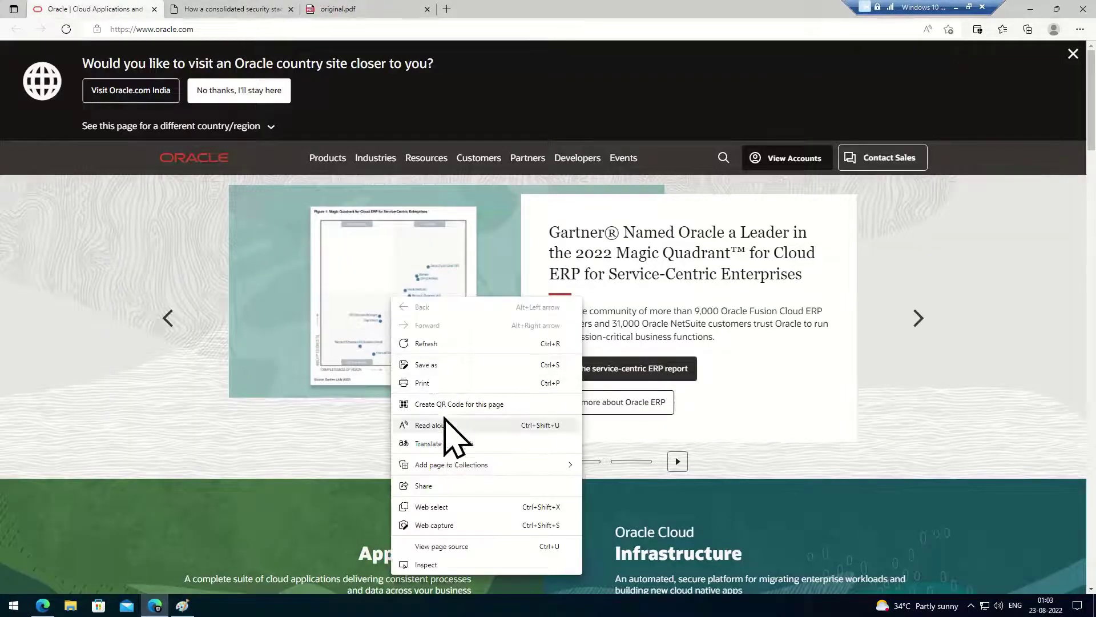
{"action": "left_click", "coordinate": [183, 403]}
{"action": "scroll", "coordinate": [208, 404], "scroll_direction": "down", "scroll_amount": 12}
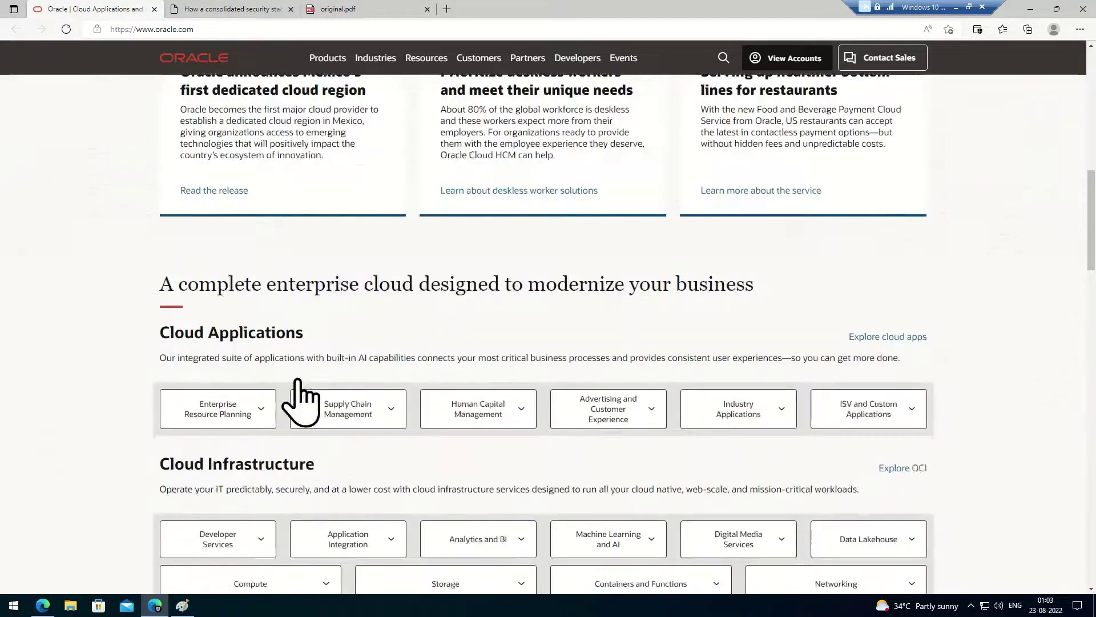
{"action": "scroll", "coordinate": [298, 394], "scroll_direction": "up", "scroll_amount": 12}
{"action": "right_click", "coordinate": [372, 301]}
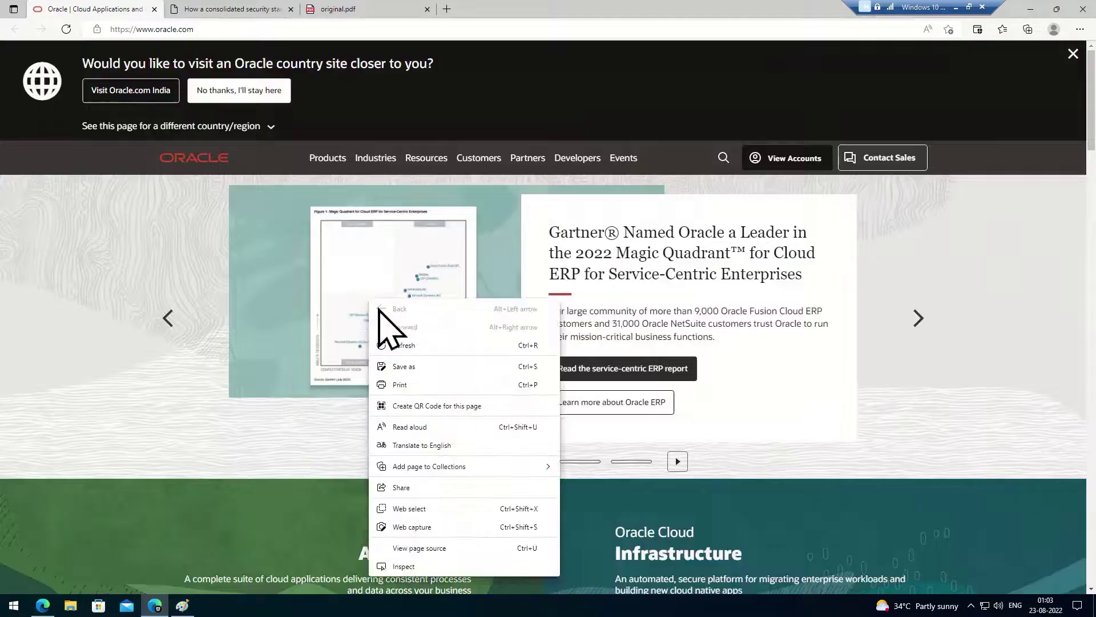
{"action": "left_click", "coordinate": [316, 427]}
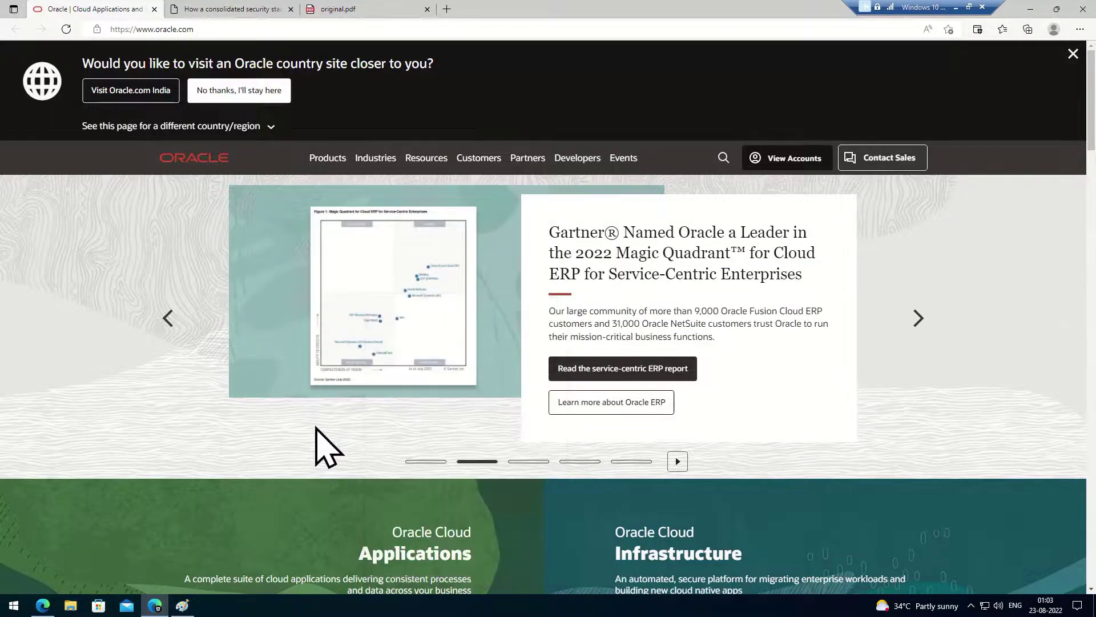
{"action": "scroll", "coordinate": [316, 427], "scroll_direction": "down", "scroll_amount": 15}
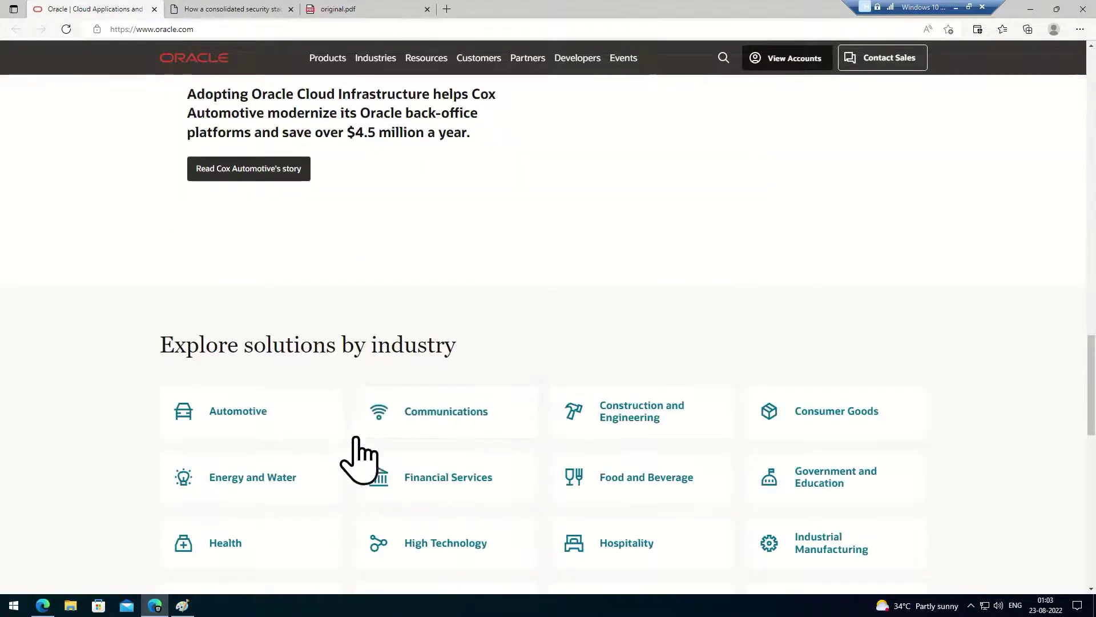
{"action": "scroll", "coordinate": [356, 446], "scroll_direction": "down", "scroll_amount": 12}
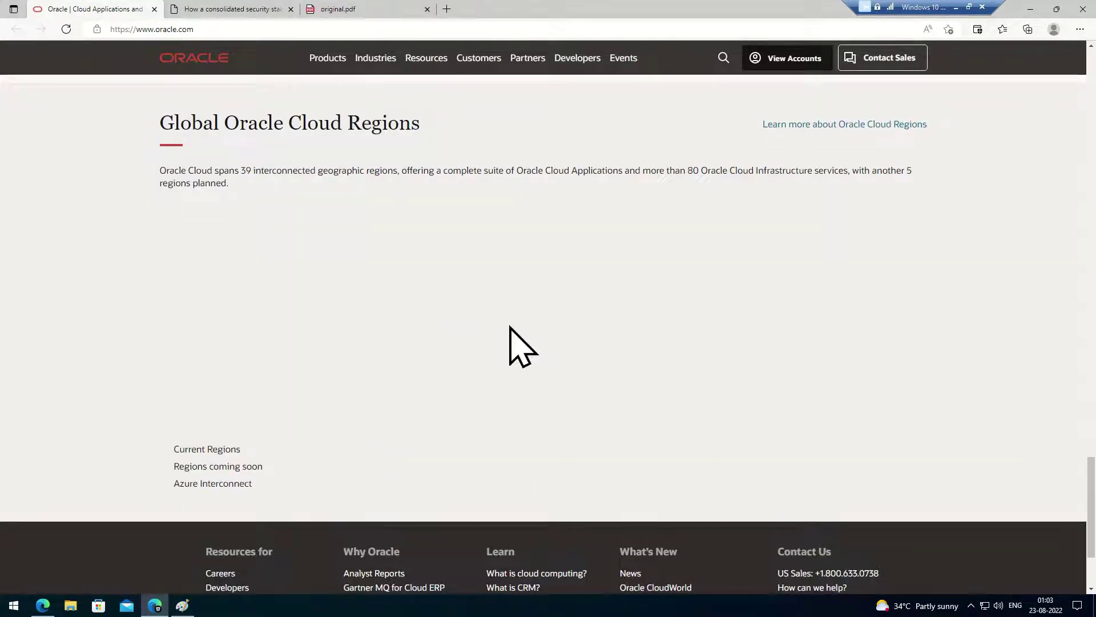
{"action": "scroll", "coordinate": [514, 337], "scroll_direction": "down", "scroll_amount": 3}
{"action": "scroll", "coordinate": [486, 334], "scroll_direction": "up", "scroll_amount": 7}
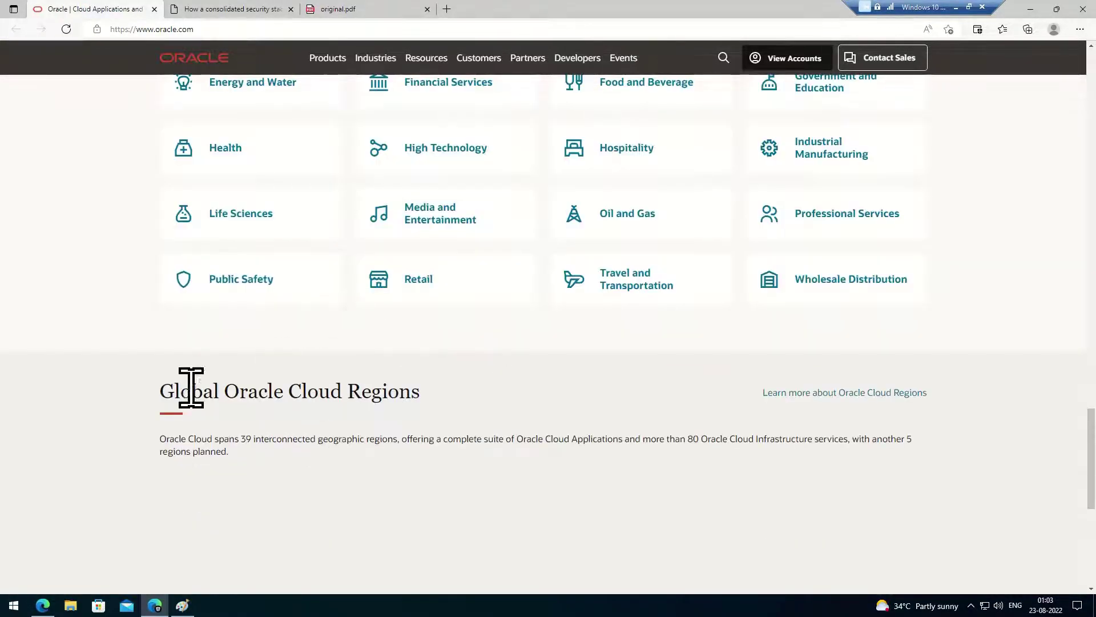
{"action": "left_click_drag", "start_coordinate": [234, 430], "coordinate": [338, 465]}
{"action": "key", "text": "ctrl+c"}
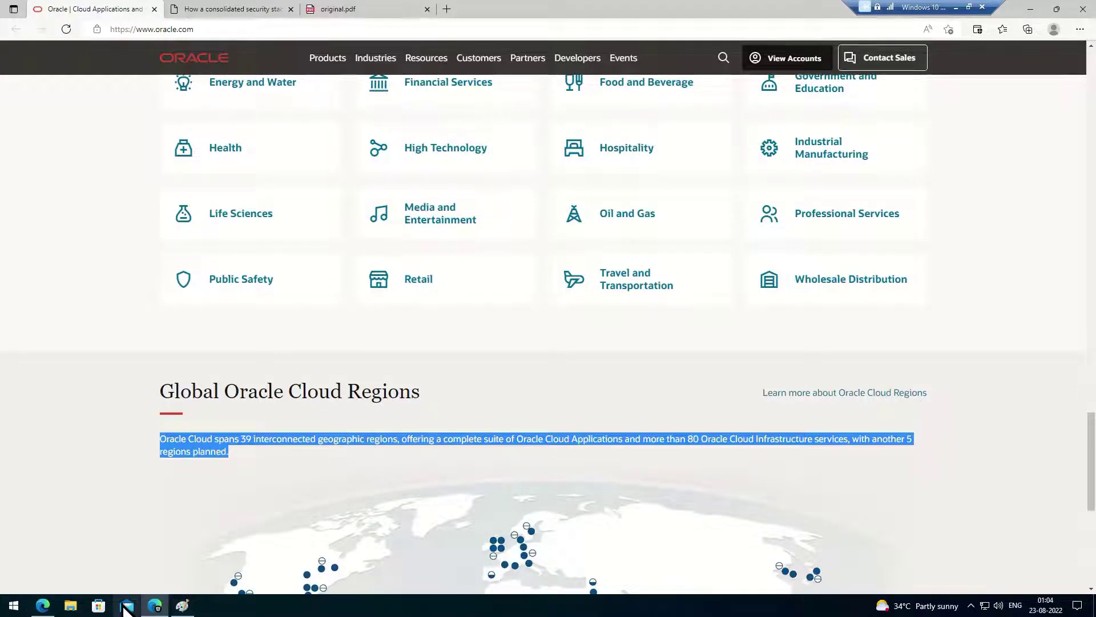
Launch Notepad and paste the copied Oracle Cloud paragraph.
{"action": "key", "text": "super+r"}
{"action": "type", "text": "nt"}
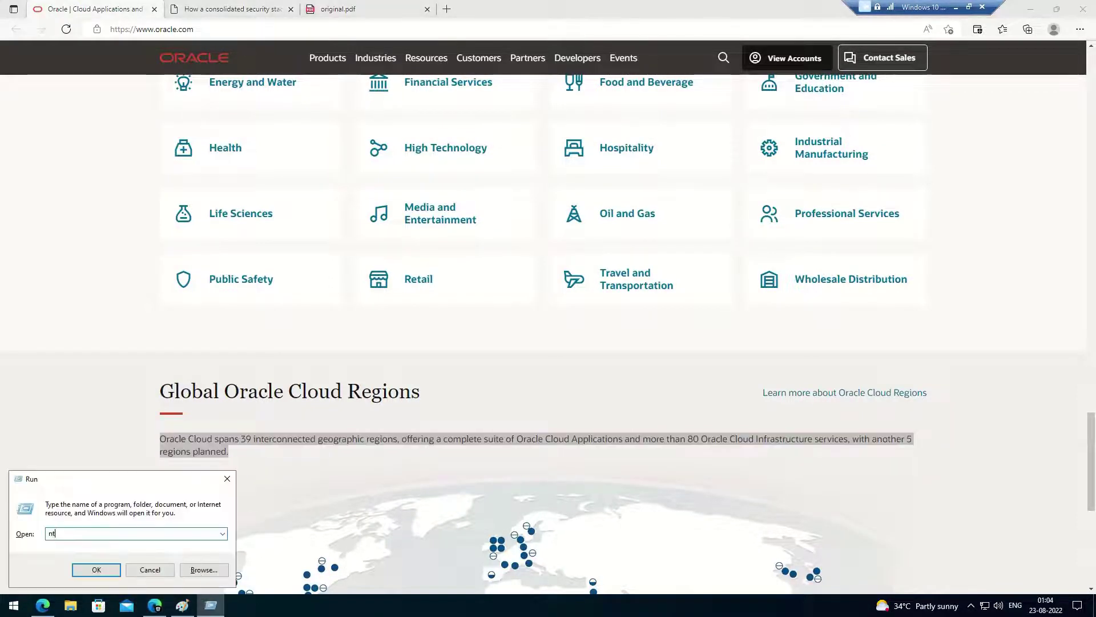
{"action": "type", "text": "epad"}
{"action": "key", "text": "Return"}
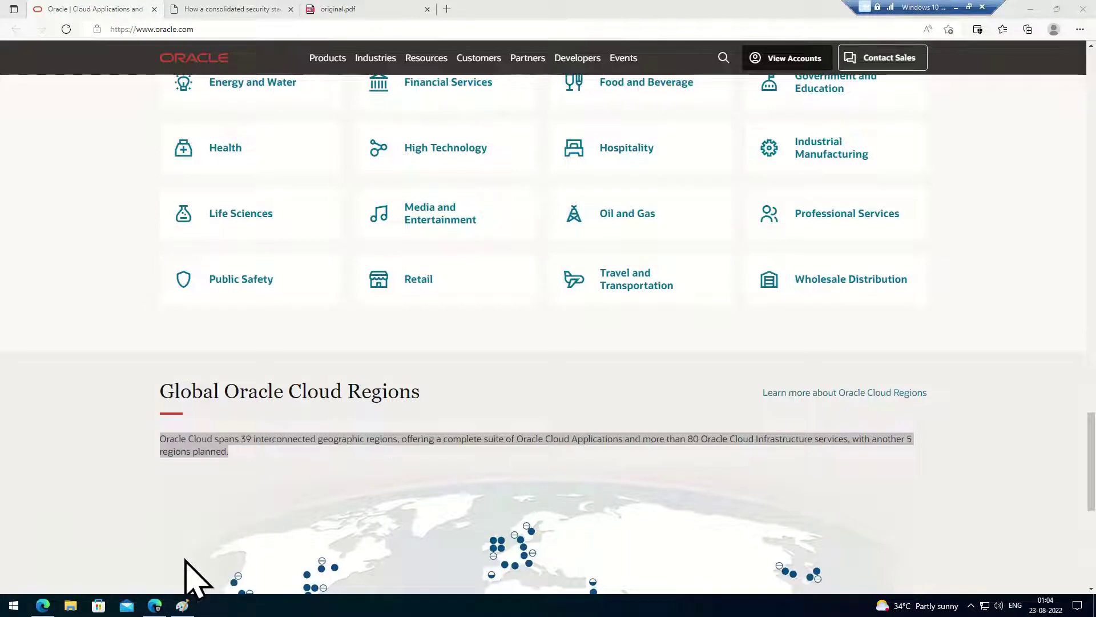
{"action": "key", "text": "ctrl+v"}
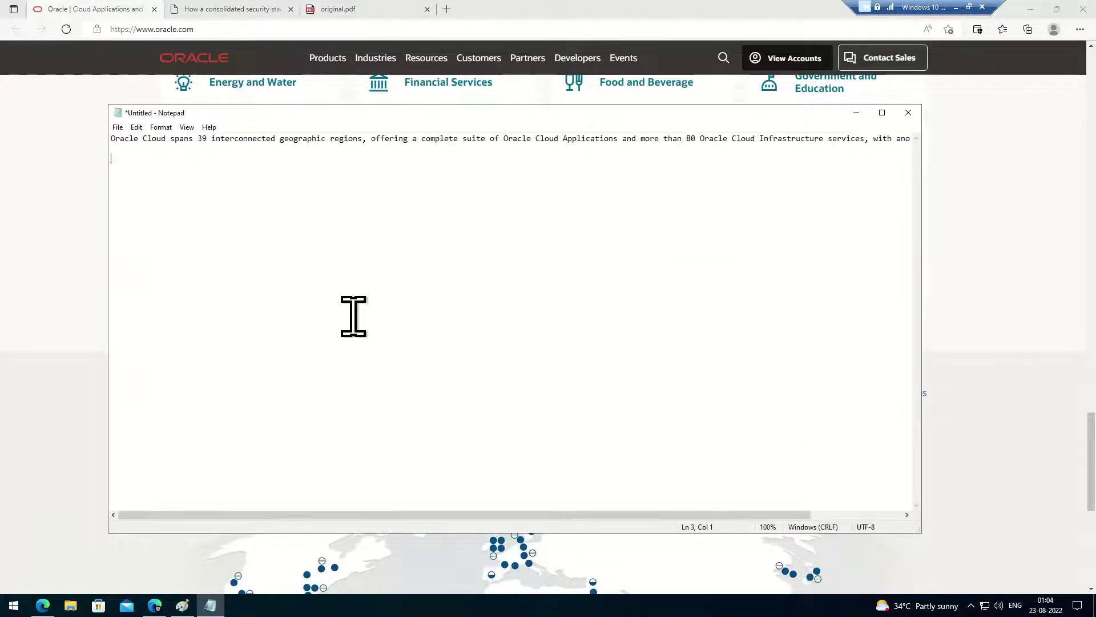
Copy the Oracle world map image and try pasting it into Paint, which Application Guard blocks.
{"action": "left_click", "coordinate": [170, 584]}
{"action": "scroll", "coordinate": [377, 532], "scroll_direction": "down", "scroll_amount": 3}
{"action": "right_click", "coordinate": [395, 511]}
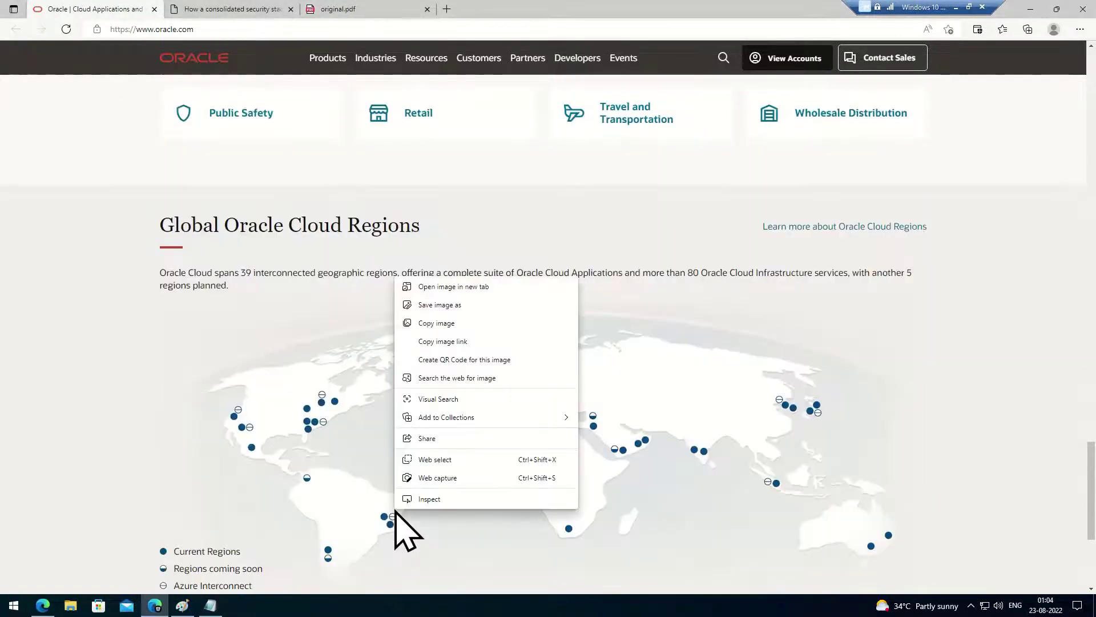
{"action": "left_click", "coordinate": [451, 323]}
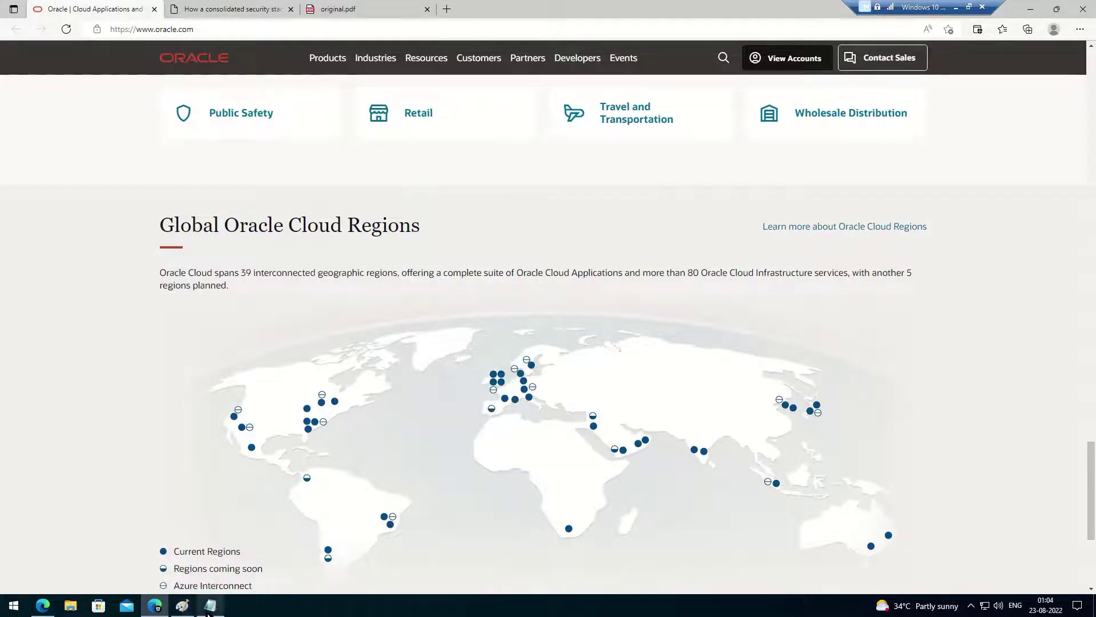
{"action": "left_click", "coordinate": [183, 607]}
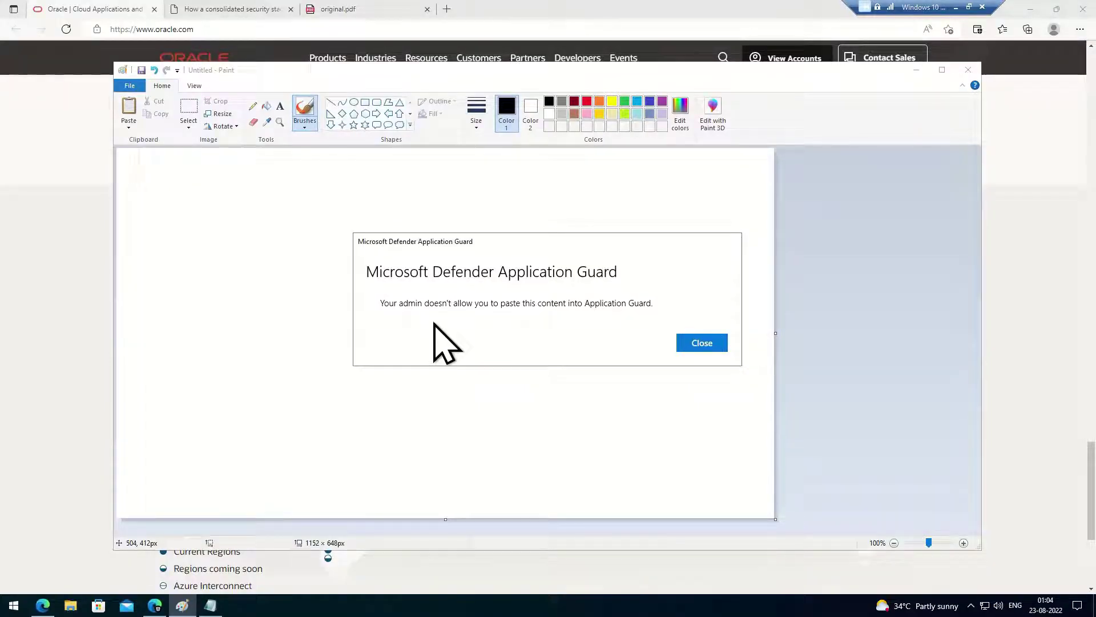
{"action": "key", "text": "super+r"}
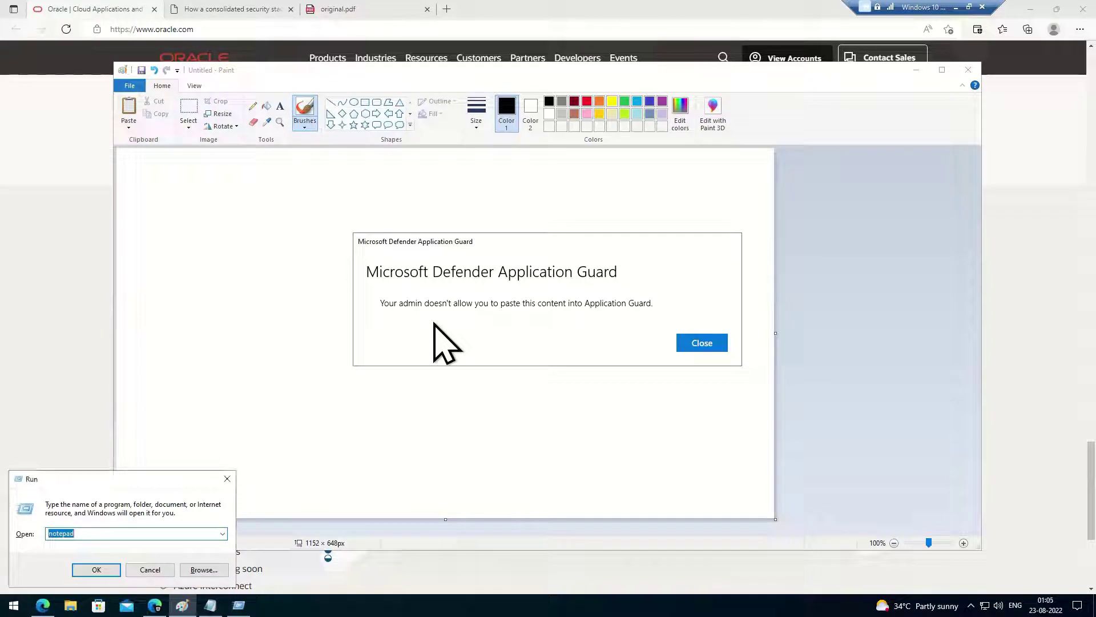
Launch Event Viewer with eventvwr from Run and maximize it.
{"action": "left_click", "coordinate": [117, 535]}
{"action": "key", "text": "BackSpace"}
{"action": "key", "text": "BackSpace"}
{"action": "key", "text": "BackSpace"}
{"action": "key", "text": "BackSpace"}
{"action": "key", "text": "BackSpace"}
{"action": "key", "text": "BackSpace"}
{"action": "key", "text": "BackSpace"}
{"action": "type", "text": "event"}
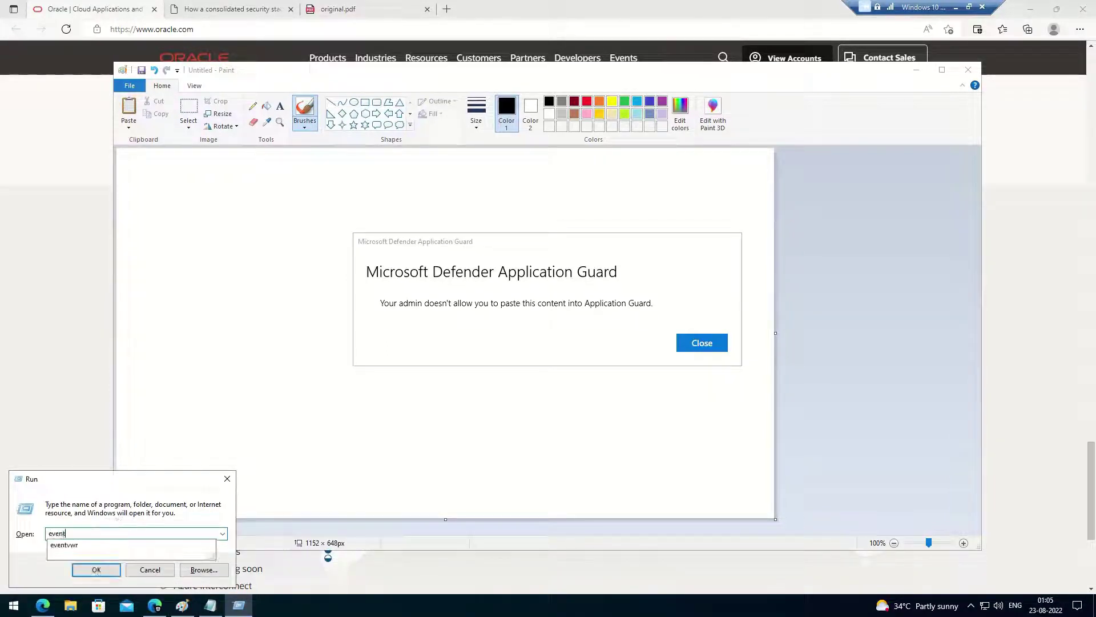
{"action": "key", "text": "Down"}
{"action": "key", "text": "Return"}
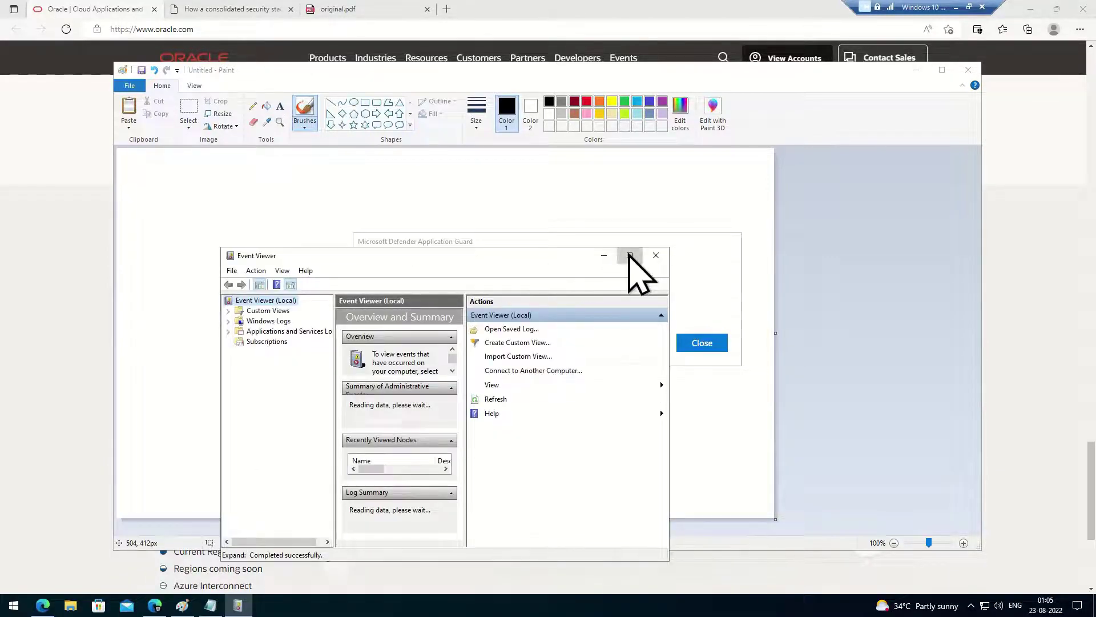
{"action": "left_click", "coordinate": [630, 255]}
Widen the log tree and expand Applications and Services Logs > Microsoft > Windows.
{"action": "left_click", "coordinate": [55, 80]}
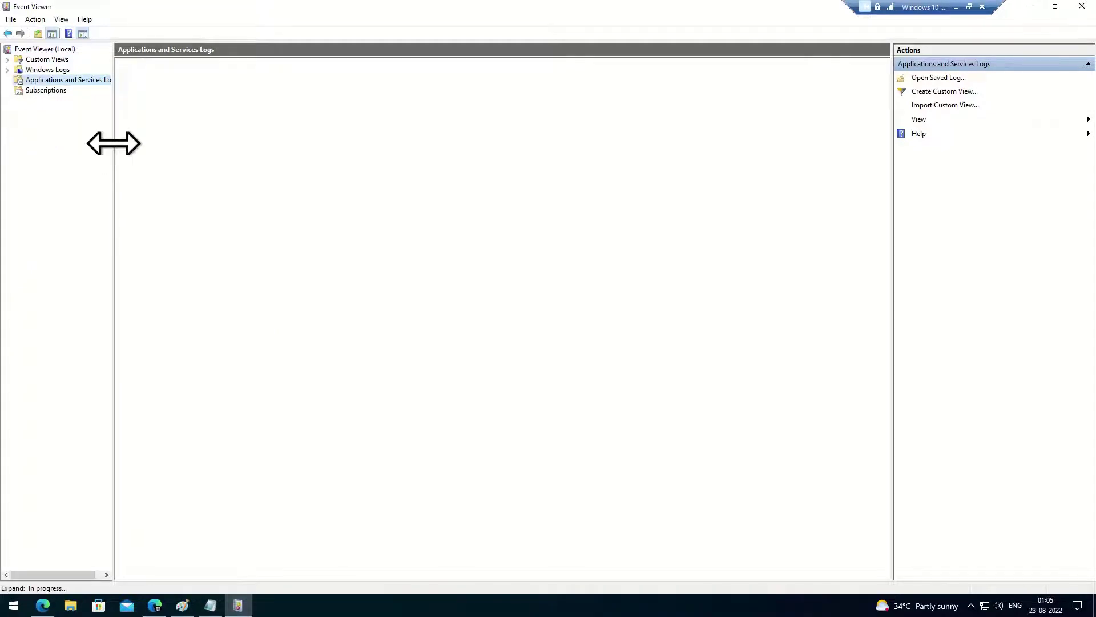
{"action": "left_click_drag", "start_coordinate": [113, 144], "coordinate": [273, 178]}
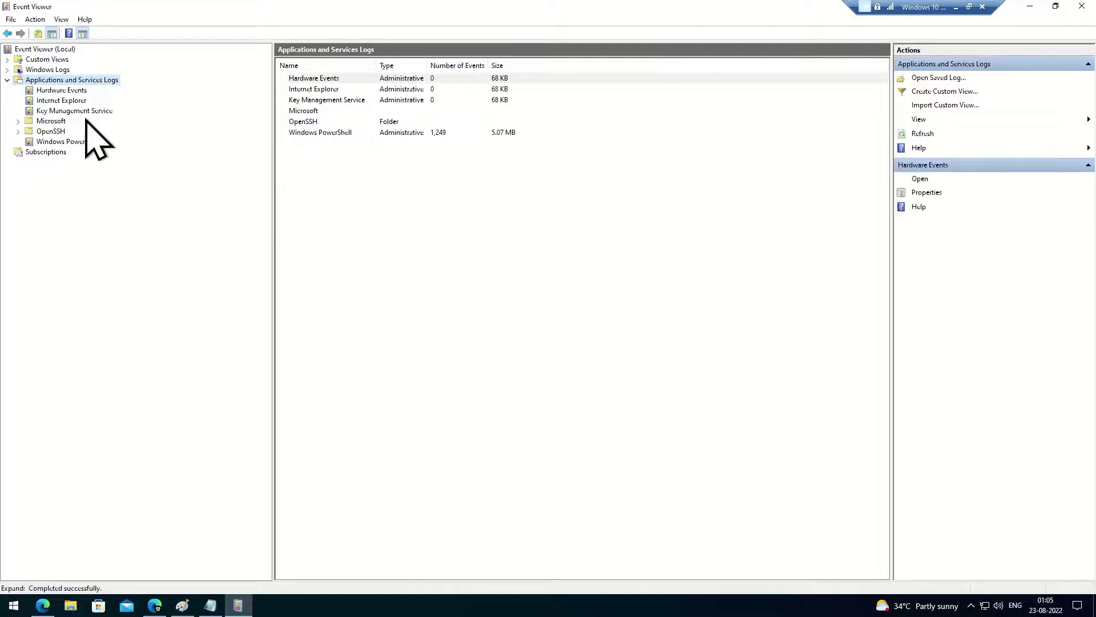
{"action": "left_click", "coordinate": [56, 112]}
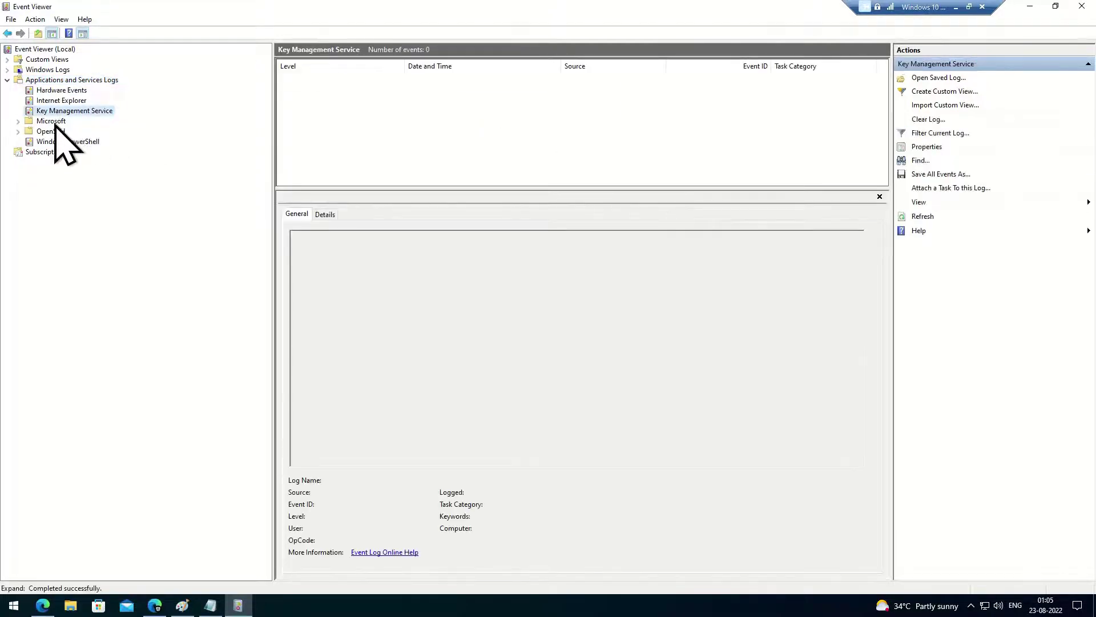
{"action": "double_click", "coordinate": [53, 121]}
{"action": "double_click", "coordinate": [60, 151]}
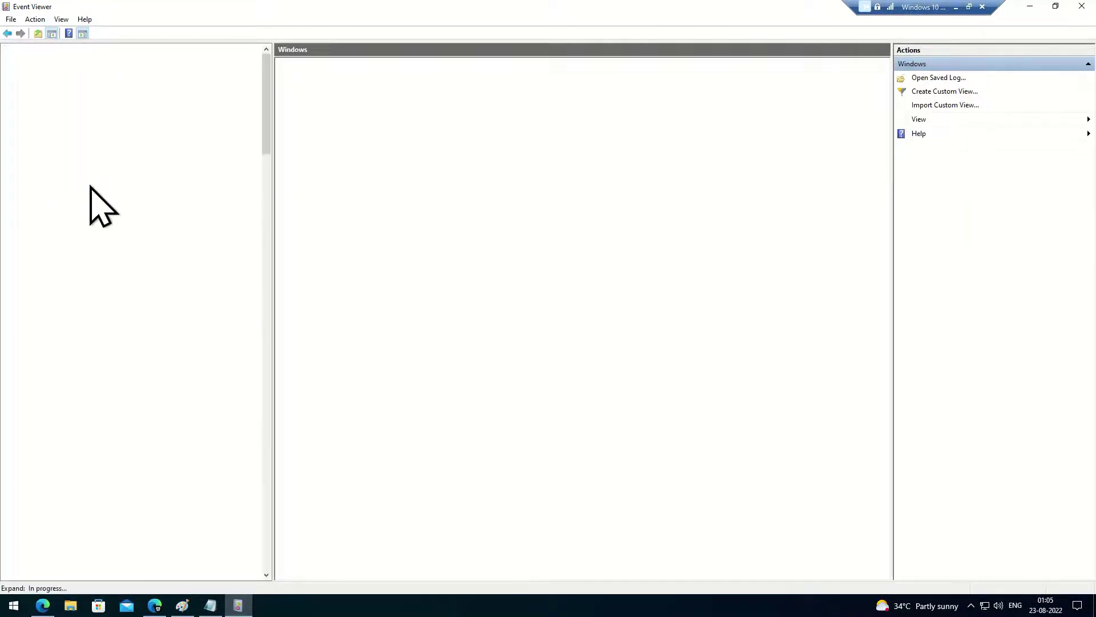
Scroll to WDAG-PolicyEvaluator-GP and select its Operational log showing 9 events.
{"action": "scroll", "coordinate": [111, 492], "scroll_direction": "down", "scroll_amount": 9}
{"action": "scroll", "coordinate": [110, 493], "scroll_direction": "down", "scroll_amount": 20}
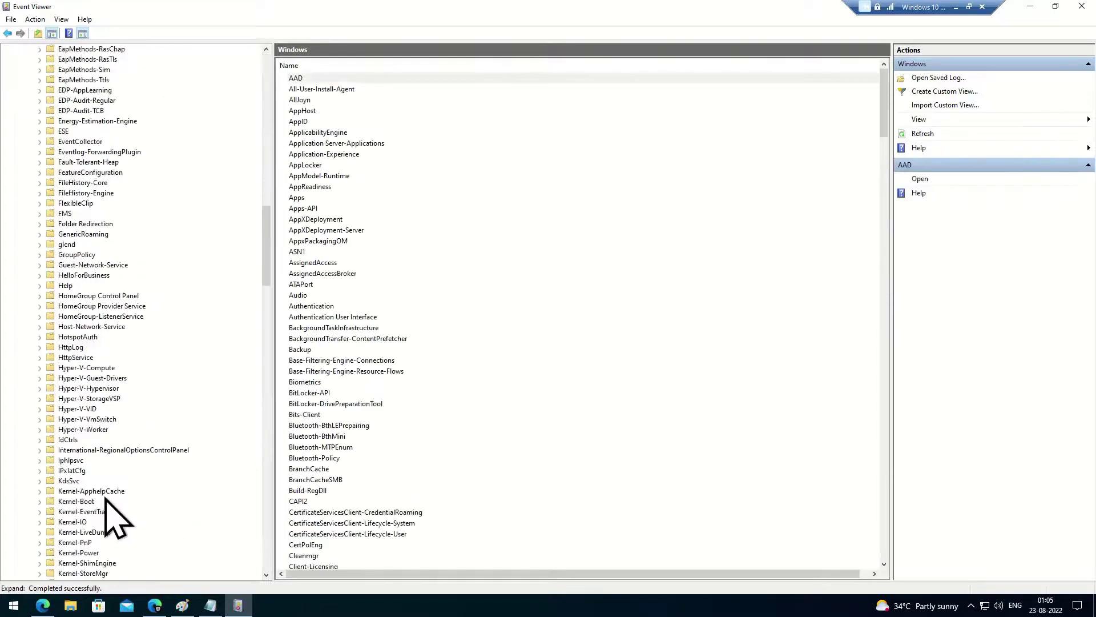
{"action": "scroll", "coordinate": [106, 496], "scroll_direction": "down", "scroll_amount": 20}
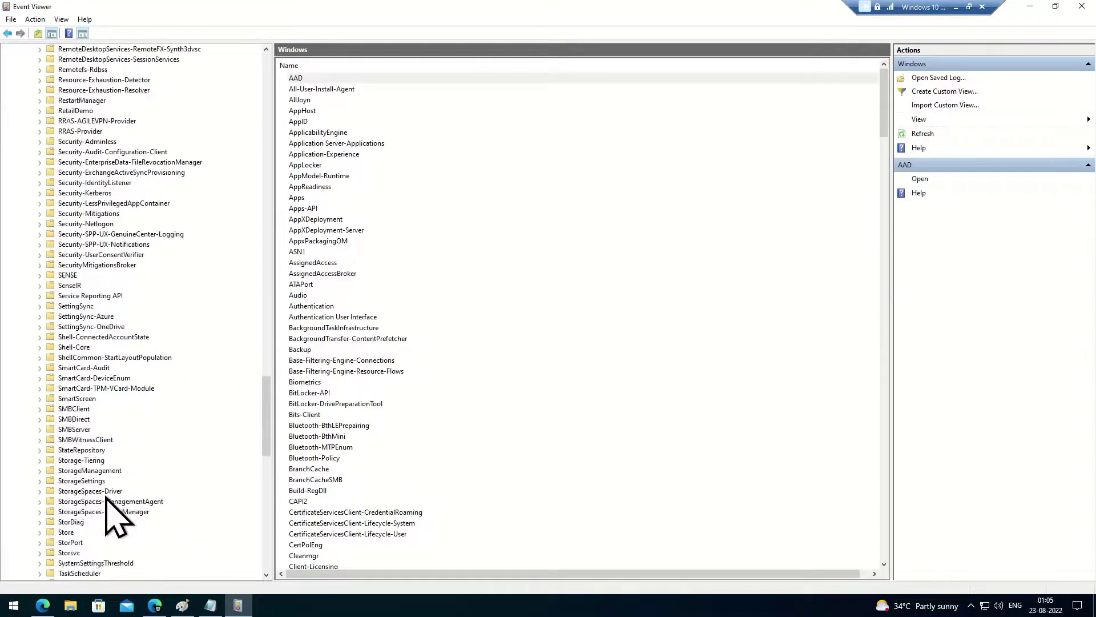
{"action": "scroll", "coordinate": [103, 502], "scroll_direction": "down", "scroll_amount": 1}
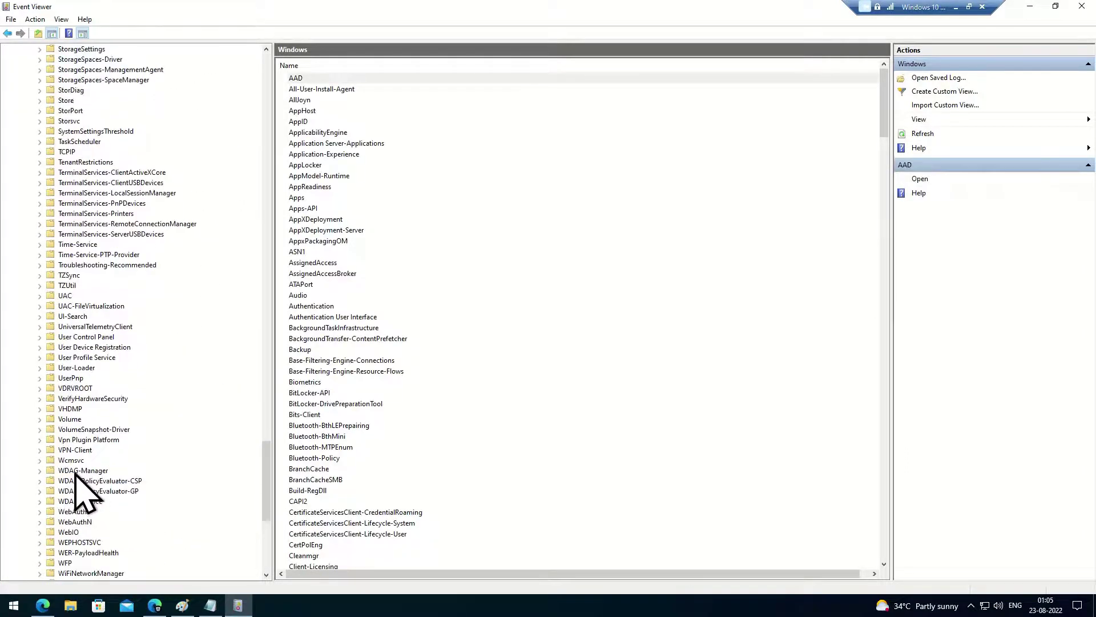
{"action": "key", "text": "Down"}
{"action": "key", "text": "Down"}
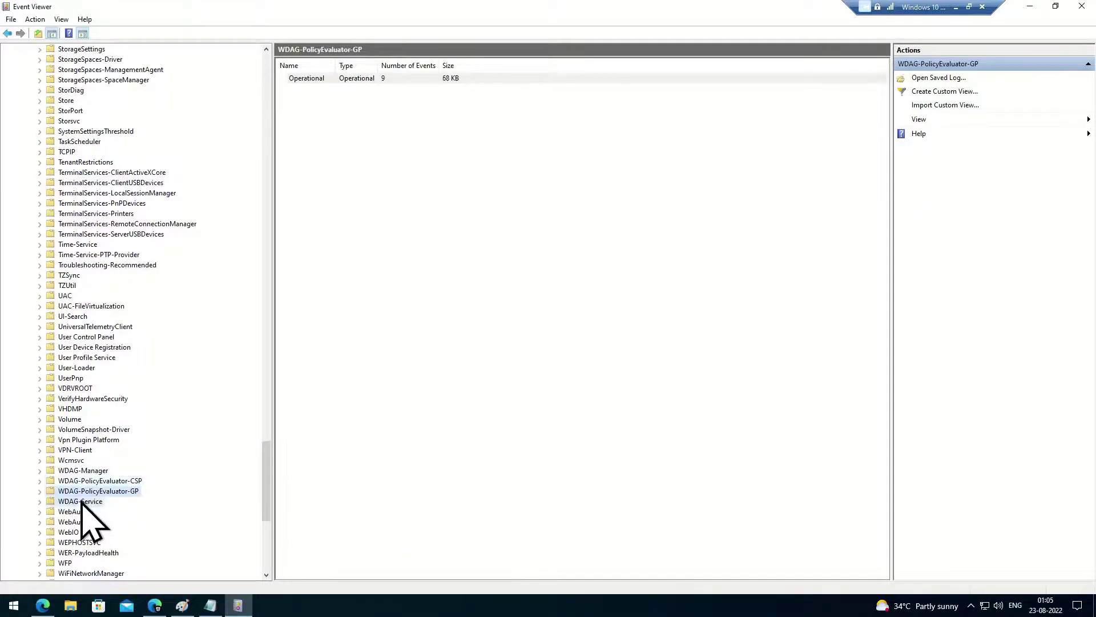
{"action": "key", "text": "Down"}
{"action": "left_click", "coordinate": [80, 470]}
{"action": "key", "text": "Down"}
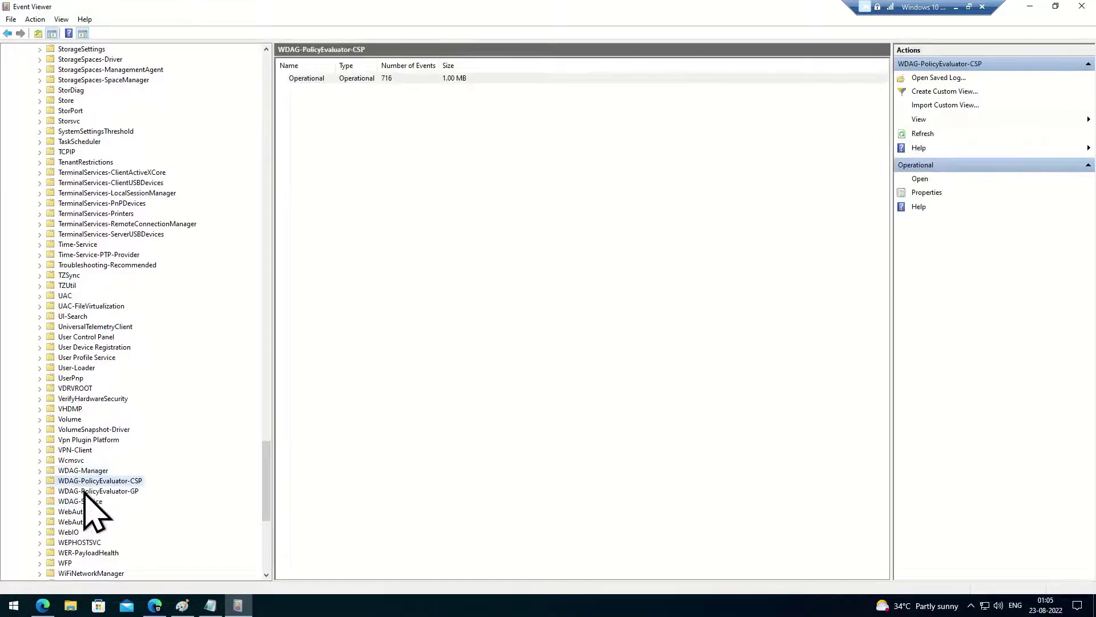
{"action": "key", "text": "Down"}
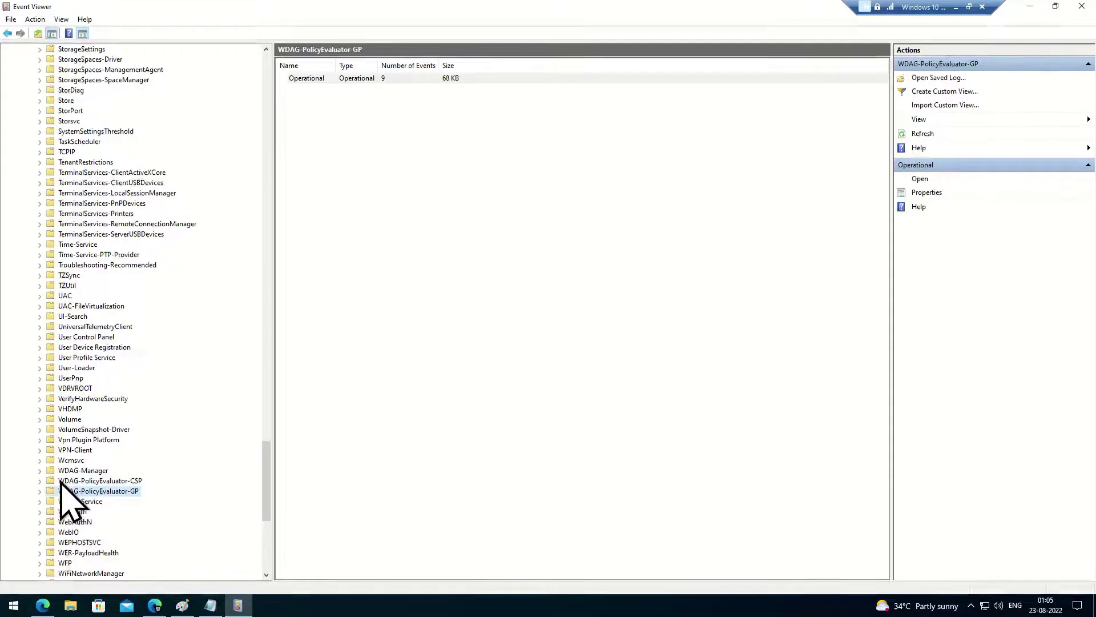
{"action": "left_click", "coordinate": [300, 78]}
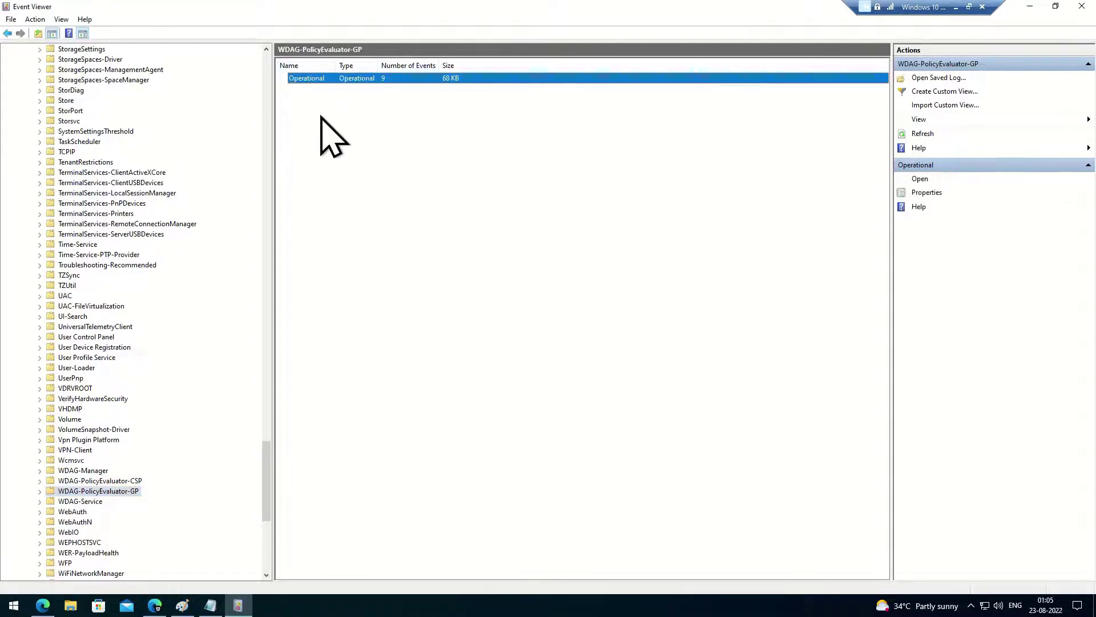
Open the Operational log and step through its event 356 entries, checking the date on the calendar.
{"action": "double_click", "coordinate": [321, 80]}
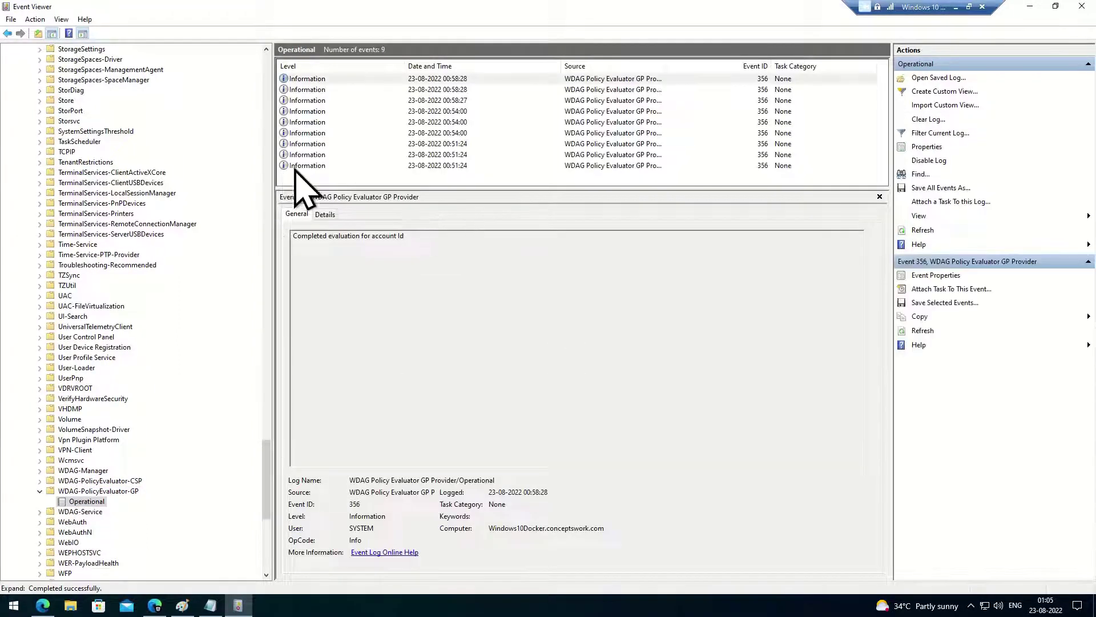
{"action": "left_click", "coordinate": [323, 166]}
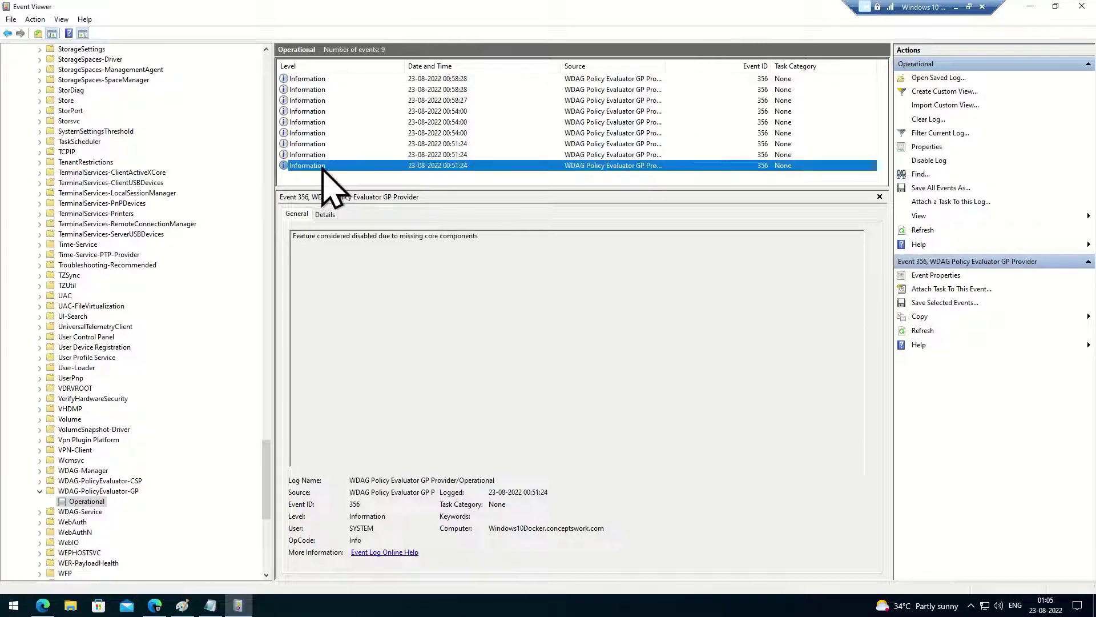
{"action": "key", "text": "Up"}
{"action": "key", "text": "Up"}
{"action": "key", "text": "Up"}
{"action": "key", "text": "Up"}
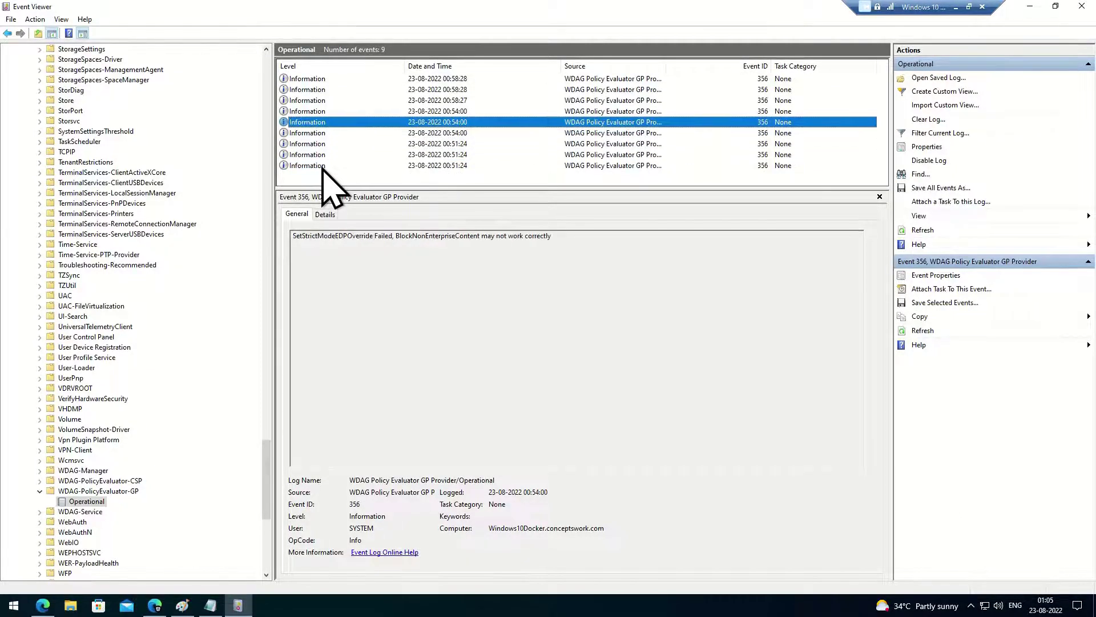
{"action": "key", "text": "Up"}
{"action": "key", "text": "Up"}
{"action": "key", "text": "Up"}
{"action": "key", "text": "Up"}
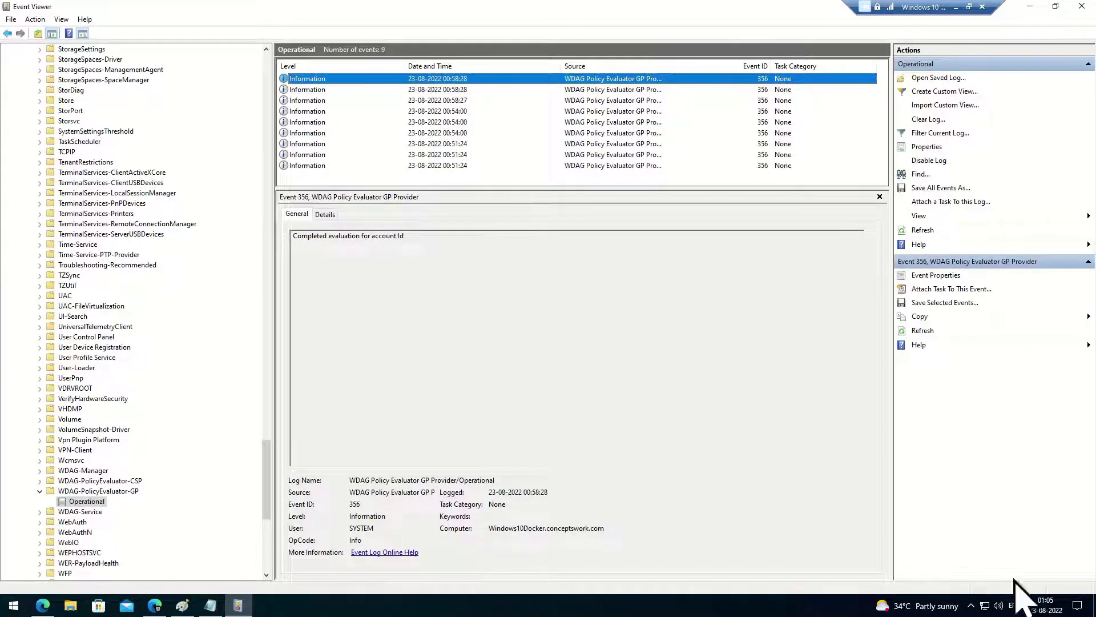
{"action": "left_click", "coordinate": [1041, 600]}
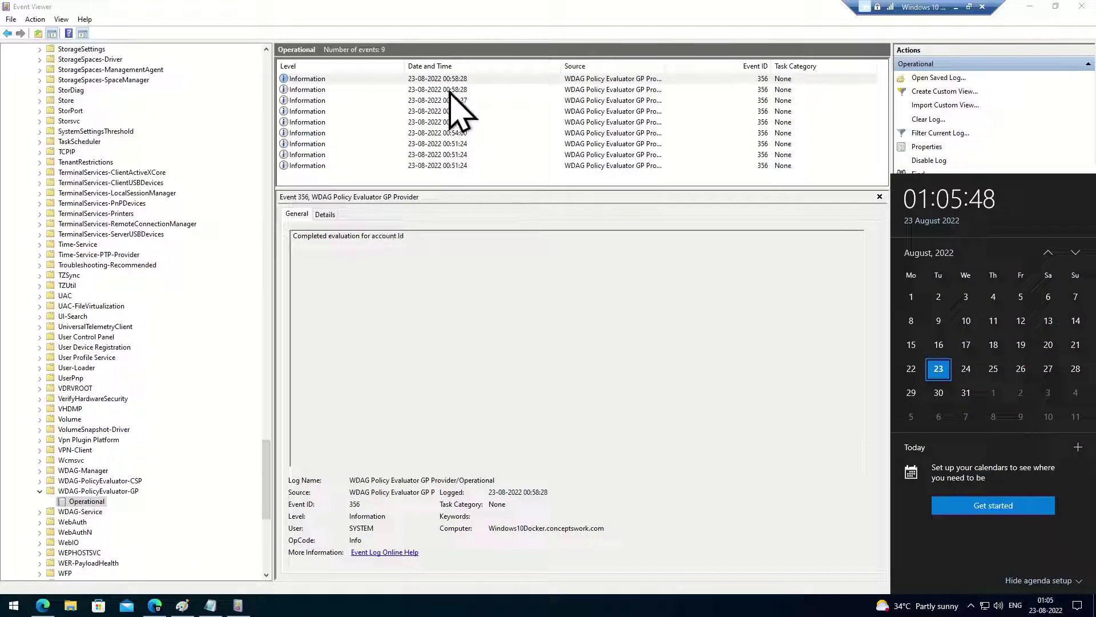
{"action": "left_click", "coordinate": [429, 374]}
Open the WDAG-Manager Operational log and read the Event 108 error descriptions.
{"action": "left_click", "coordinate": [80, 470]}
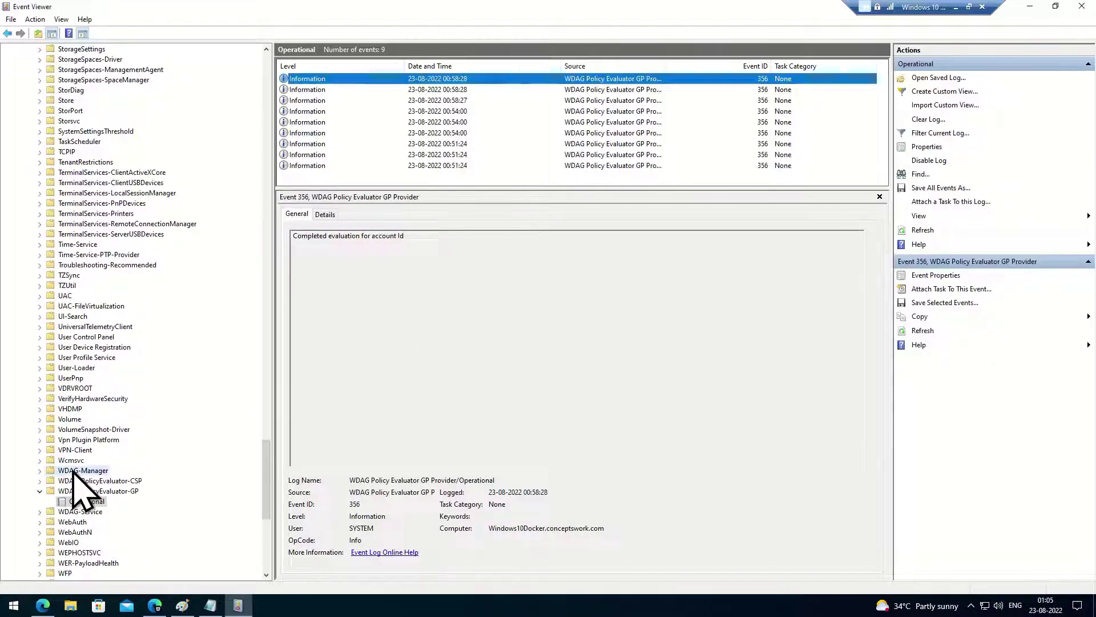
{"action": "left_click", "coordinate": [40, 470]}
{"action": "left_click", "coordinate": [80, 481]}
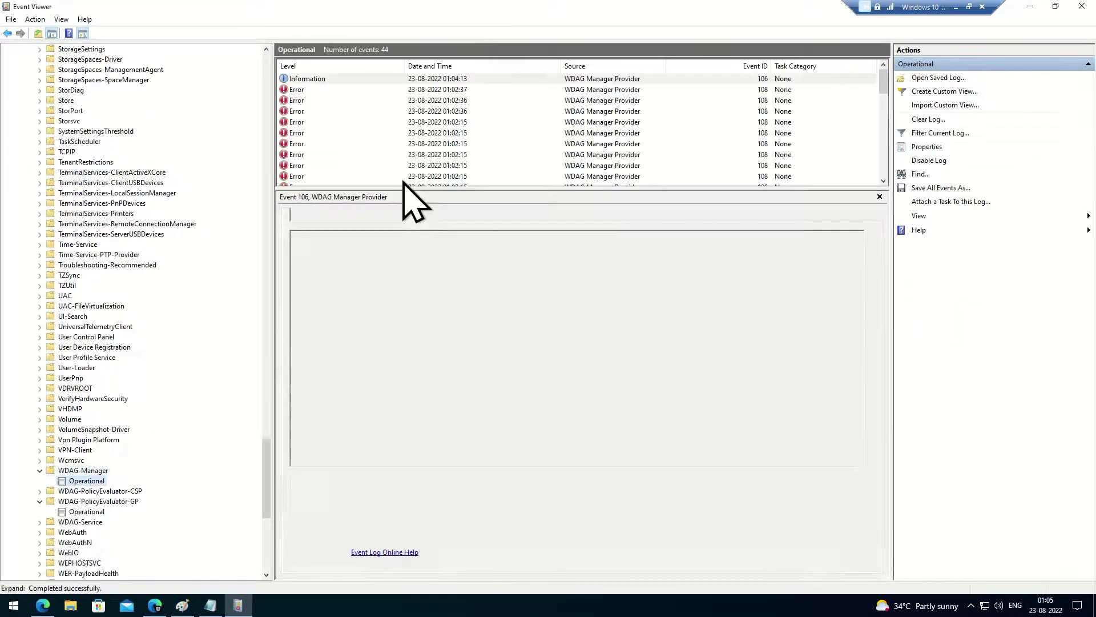
{"action": "left_click", "coordinate": [438, 100]}
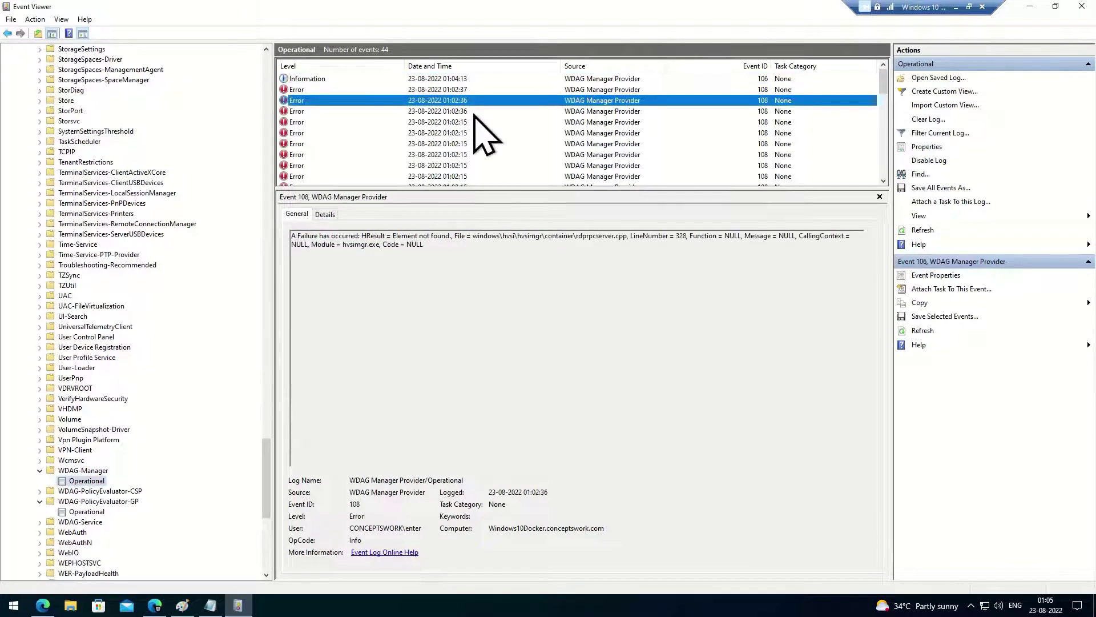
{"action": "left_click", "coordinate": [445, 113]}
{"action": "left_click", "coordinate": [434, 90]}
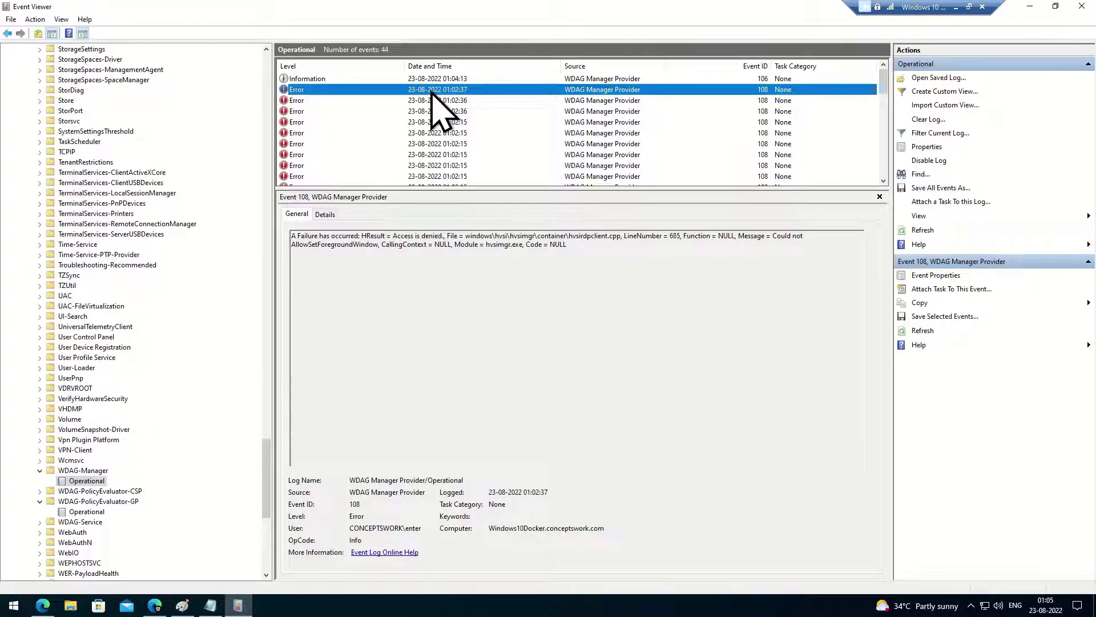
{"action": "left_click", "coordinate": [347, 240]}
{"action": "key", "text": "ctrl+a"}
{"action": "left_click", "coordinate": [656, 299]}
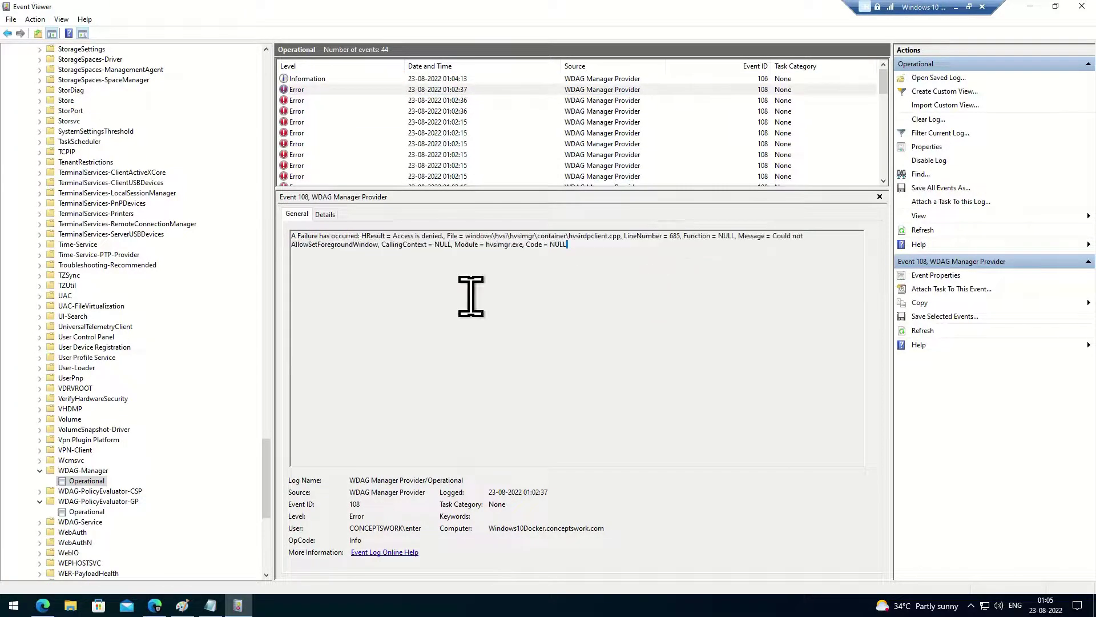
{"action": "scroll", "coordinate": [443, 154], "scroll_direction": "down", "scroll_amount": 10}
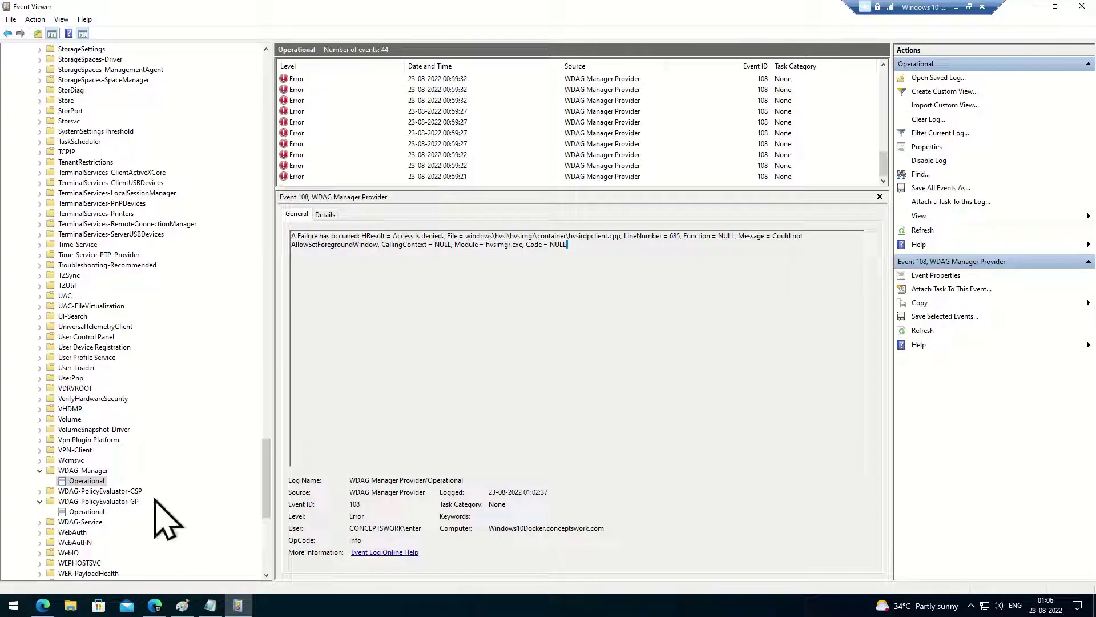
Open the WDAG-Service Operational log and click through its Information and Error events, including Event 205.
{"action": "left_click", "coordinate": [86, 521]}
{"action": "left_click", "coordinate": [39, 521]}
{"action": "left_click", "coordinate": [86, 532]}
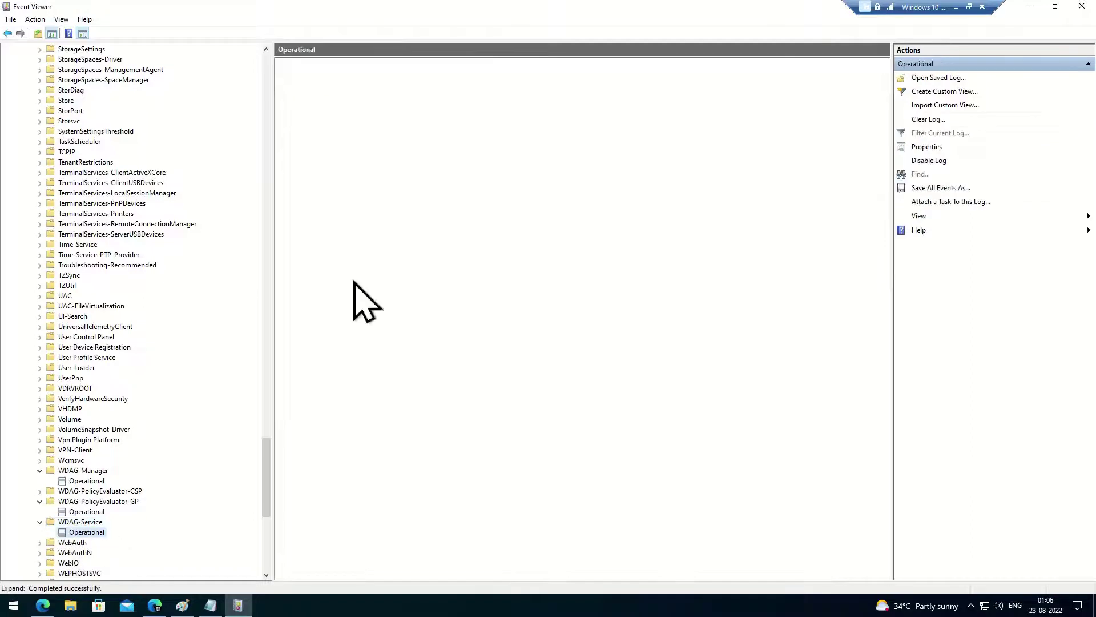
{"action": "left_click", "coordinate": [320, 101]}
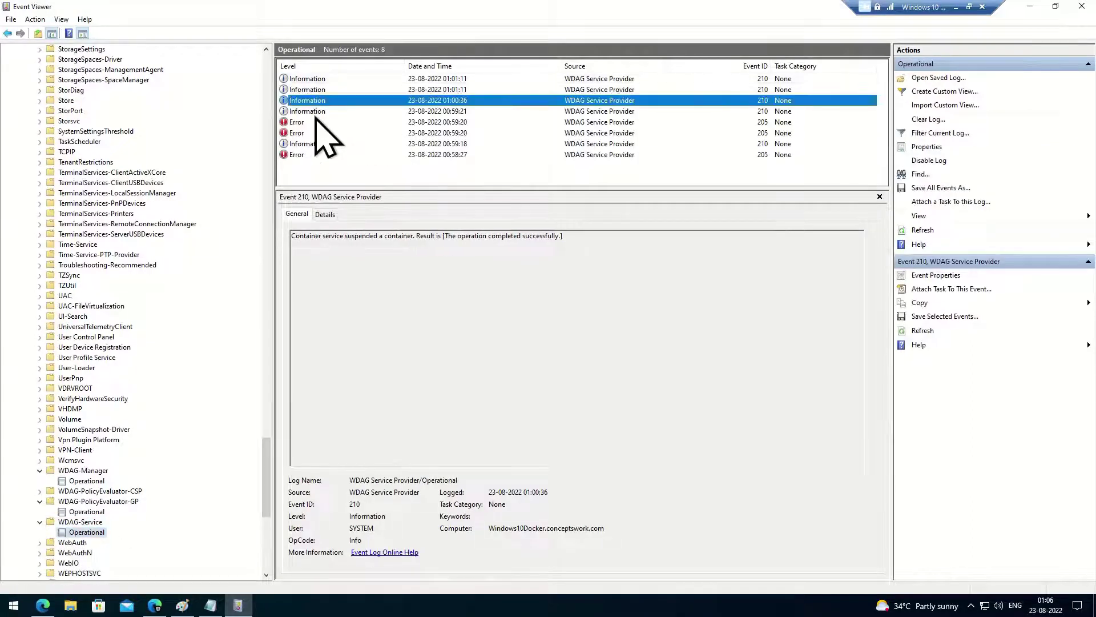
{"action": "left_click", "coordinate": [314, 122]}
{"action": "left_click", "coordinate": [465, 250]}
{"action": "key", "text": "ctrl+a"}
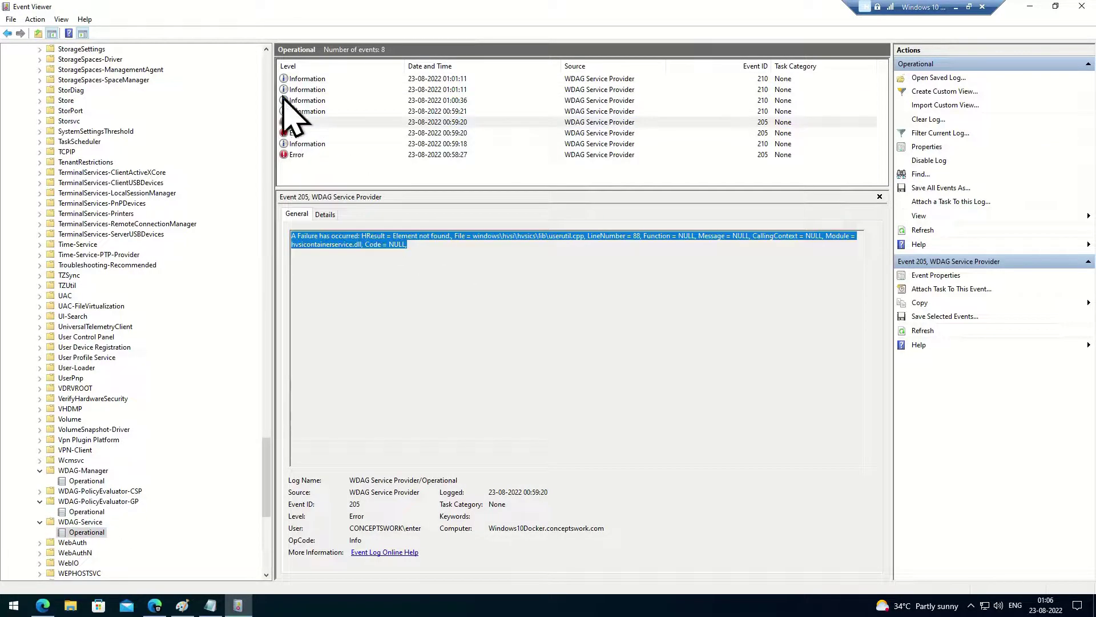
{"action": "left_click", "coordinate": [315, 79]}
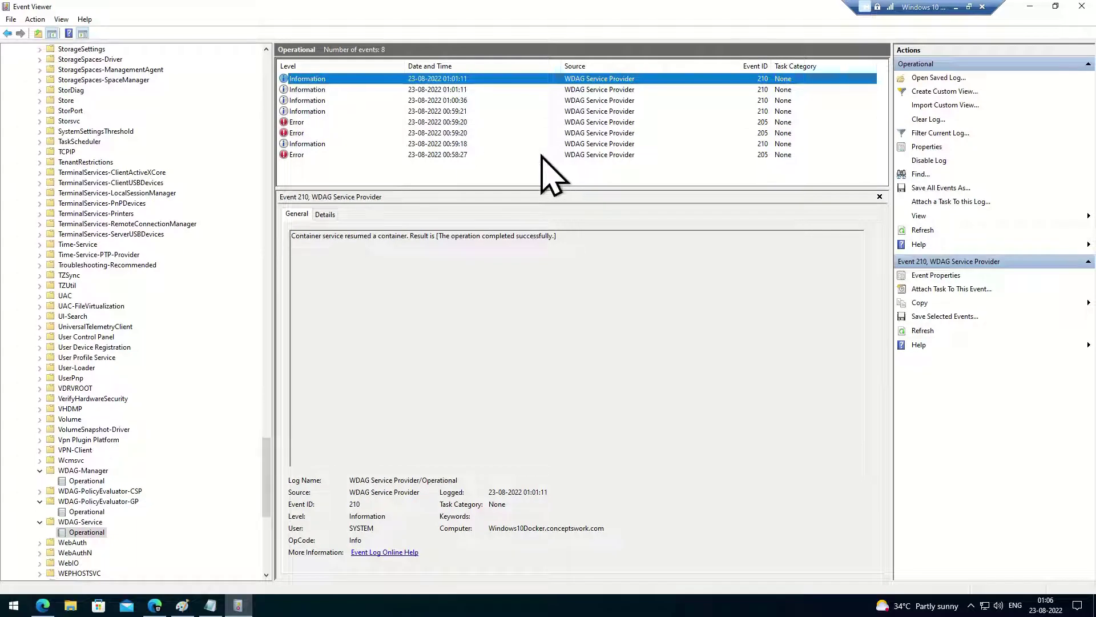
Launch Registry Editor from the Run box, maximize it, and expand HKEY_LOCAL_MACHINE.
{"action": "key", "text": "super+r"}
{"action": "type", "text": "r"}
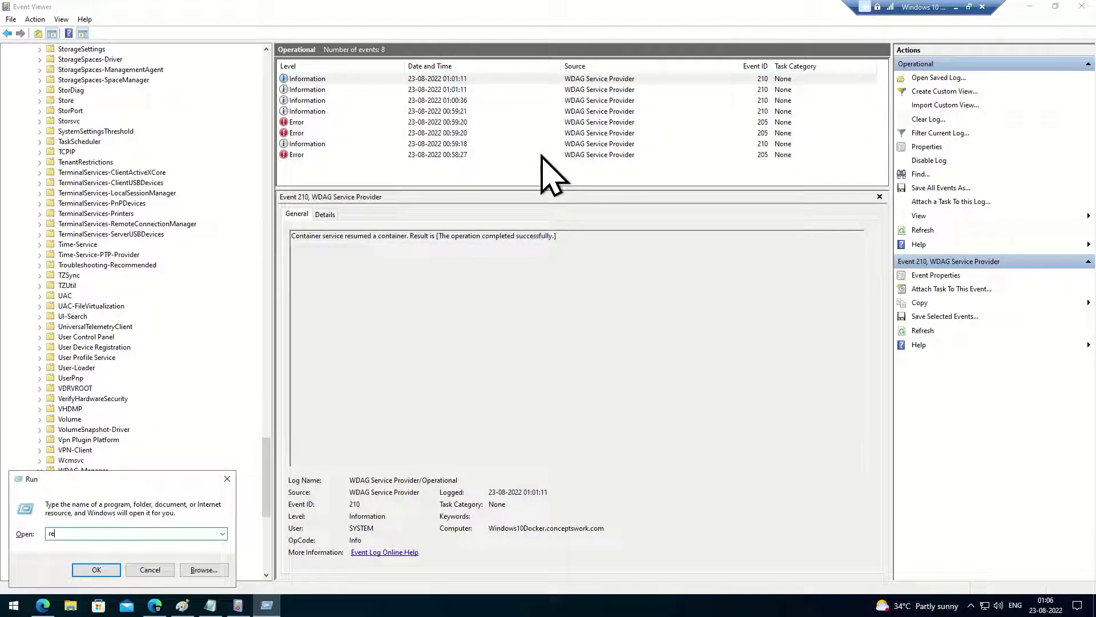
{"action": "type", "text": "egedit.msc"}
{"action": "key", "text": "Return"}
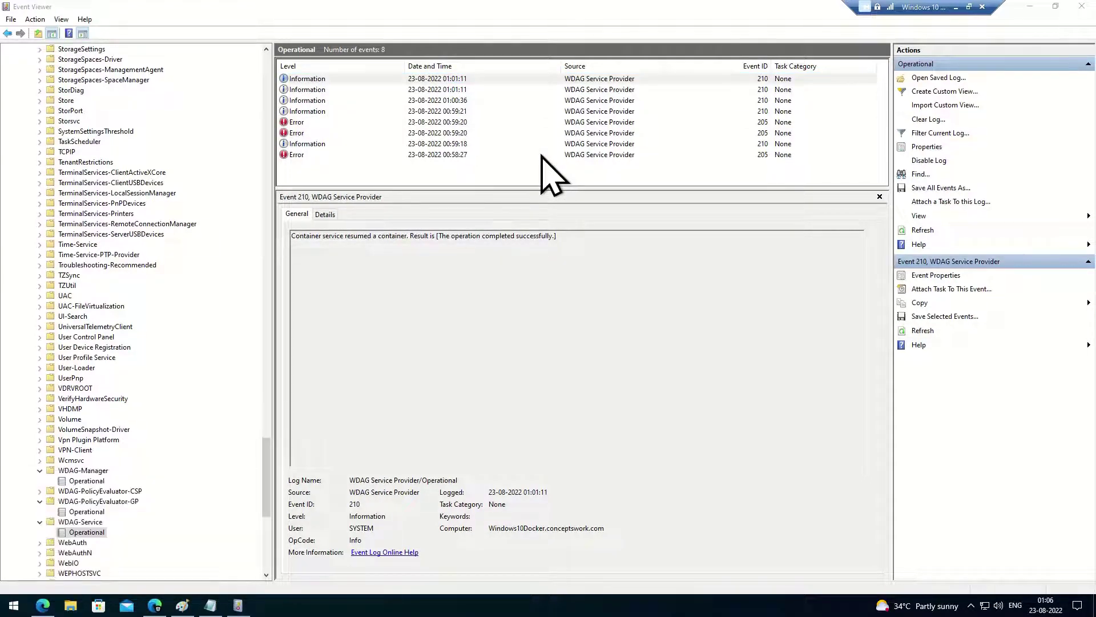
{"action": "key", "text": "Return"}
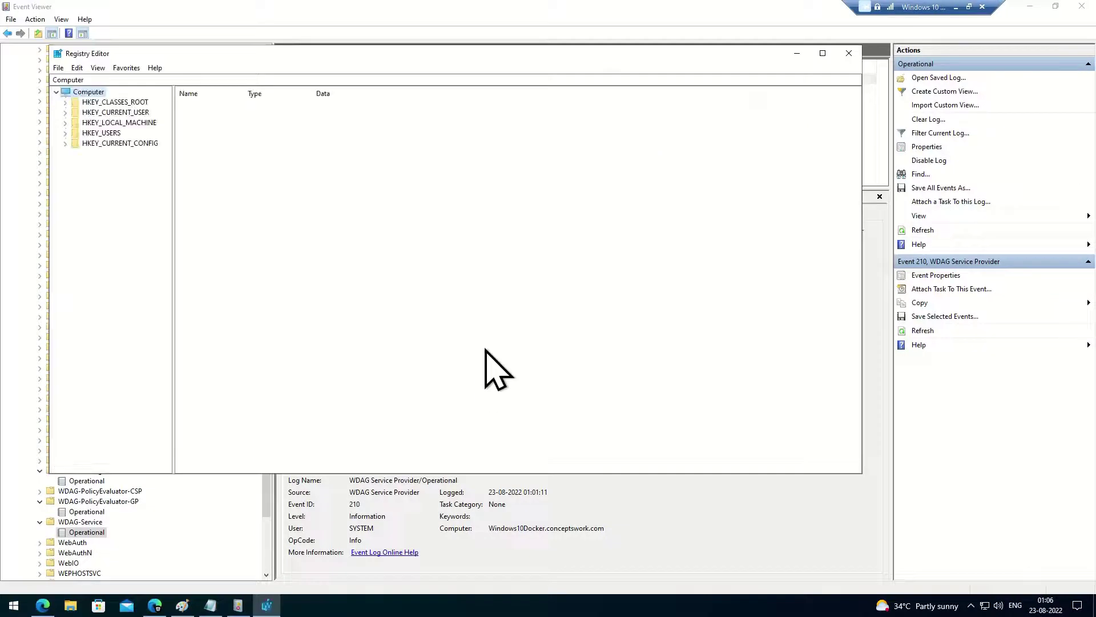
{"action": "double_click", "coordinate": [101, 123]}
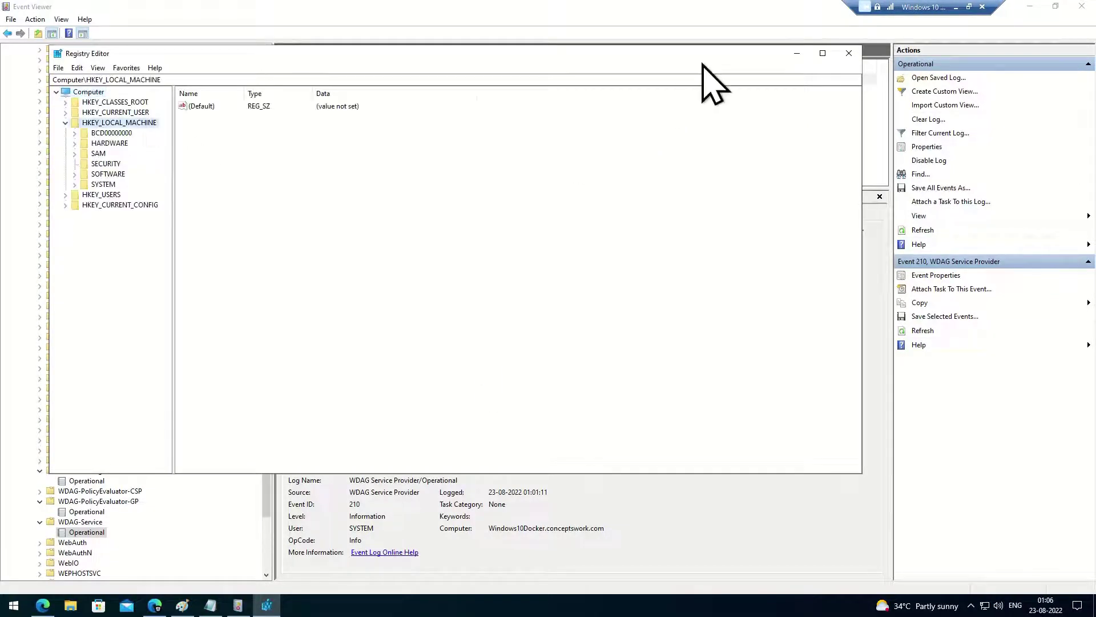
{"action": "left_click", "coordinate": [823, 53]}
Open SOFTWARE\Microsoft\Hvsi and widen the Name column to read DisableHvsi, IsHvsiStandaloneMode, SaveFilesToHostIsEnabled.
{"action": "double_click", "coordinate": [63, 124]}
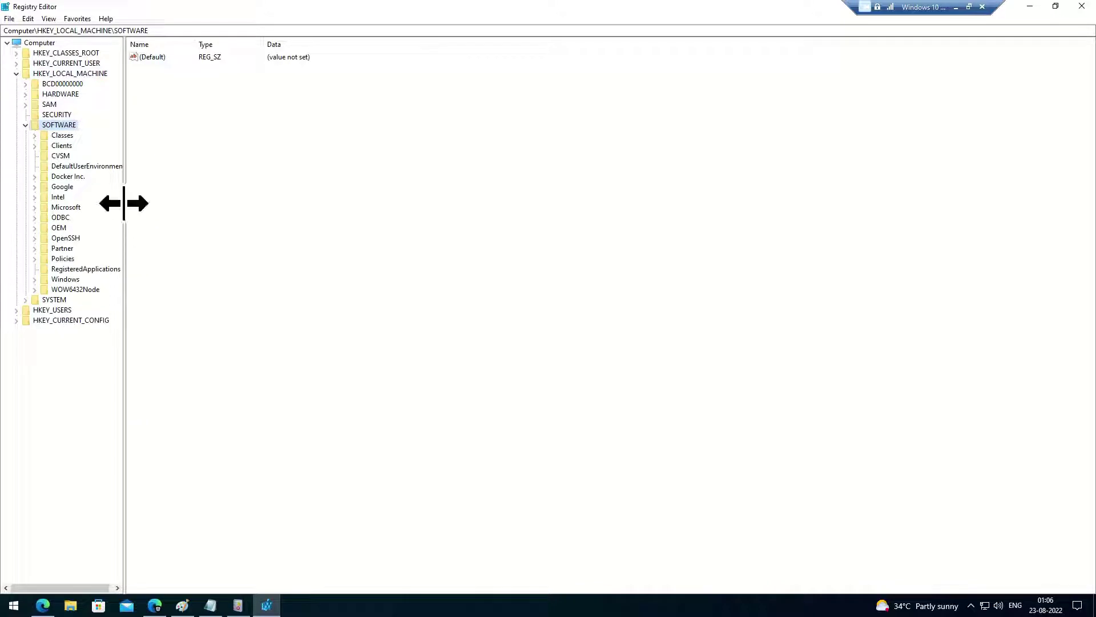
{"action": "left_click_drag", "start_coordinate": [123, 205], "coordinate": [239, 206]}
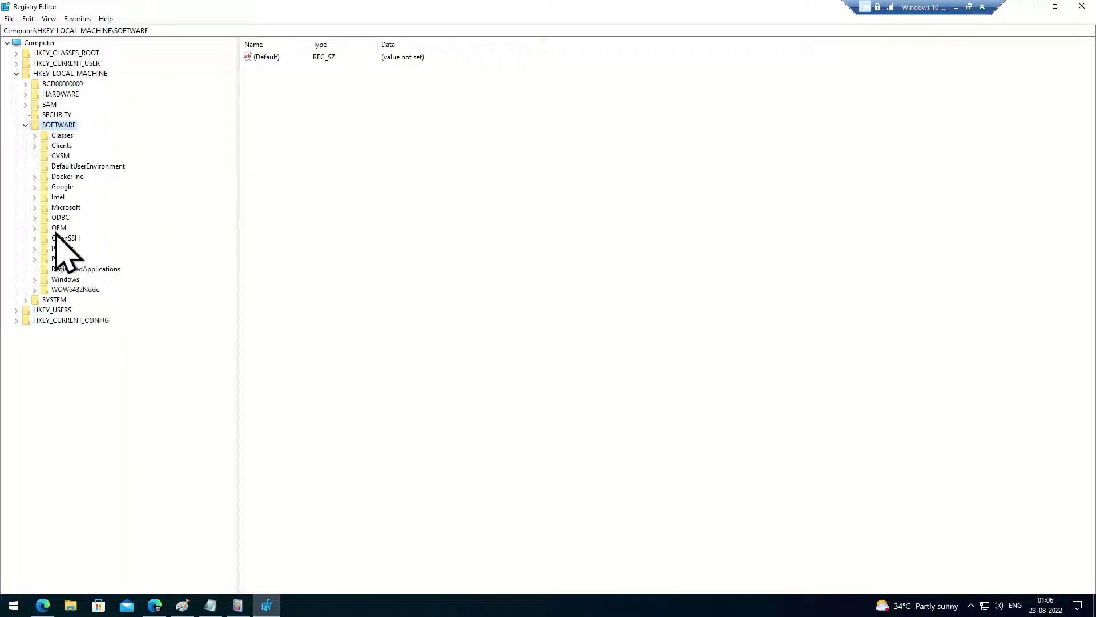
{"action": "double_click", "coordinate": [56, 198]}
{"action": "double_click", "coordinate": [59, 218]}
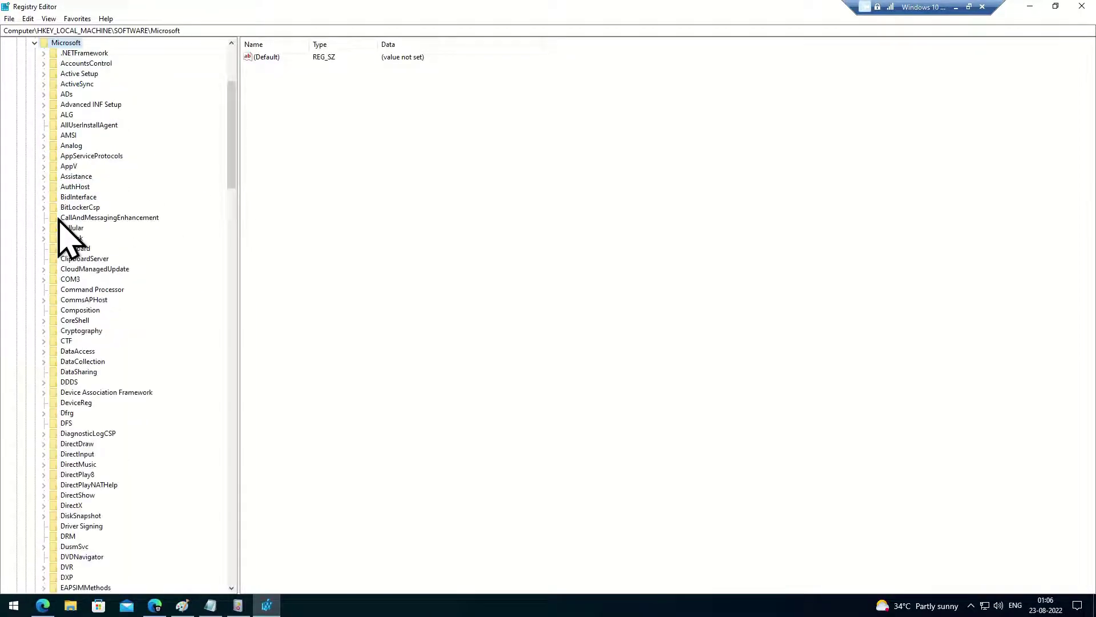
{"action": "scroll", "coordinate": [140, 297], "scroll_direction": "down", "scroll_amount": 8}
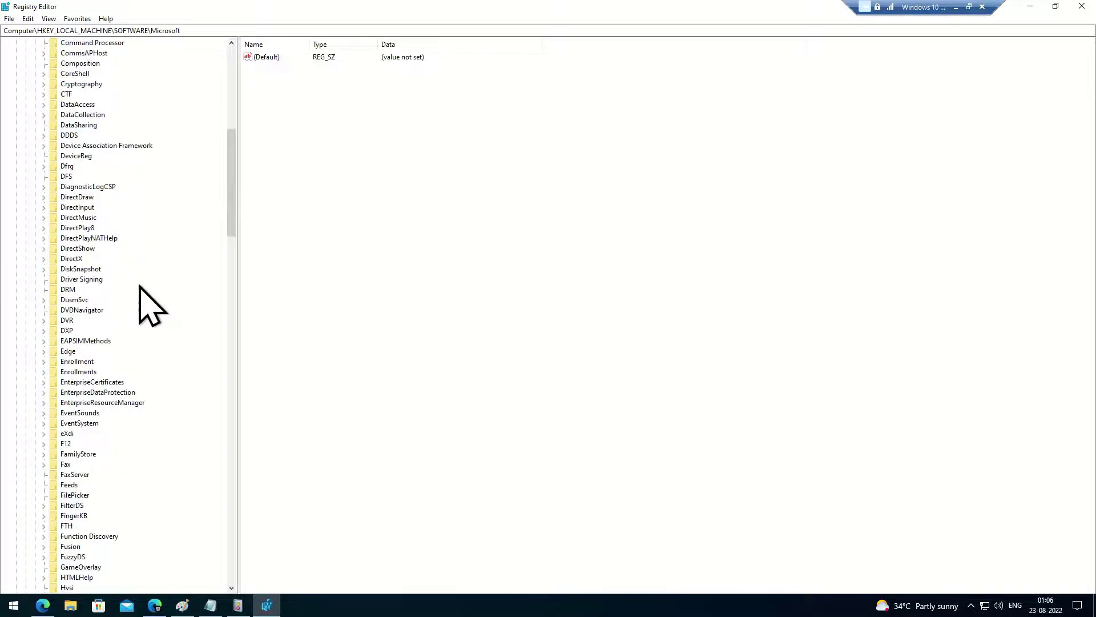
{"action": "scroll", "coordinate": [139, 286], "scroll_direction": "down", "scroll_amount": 6}
{"action": "left_click", "coordinate": [68, 393]}
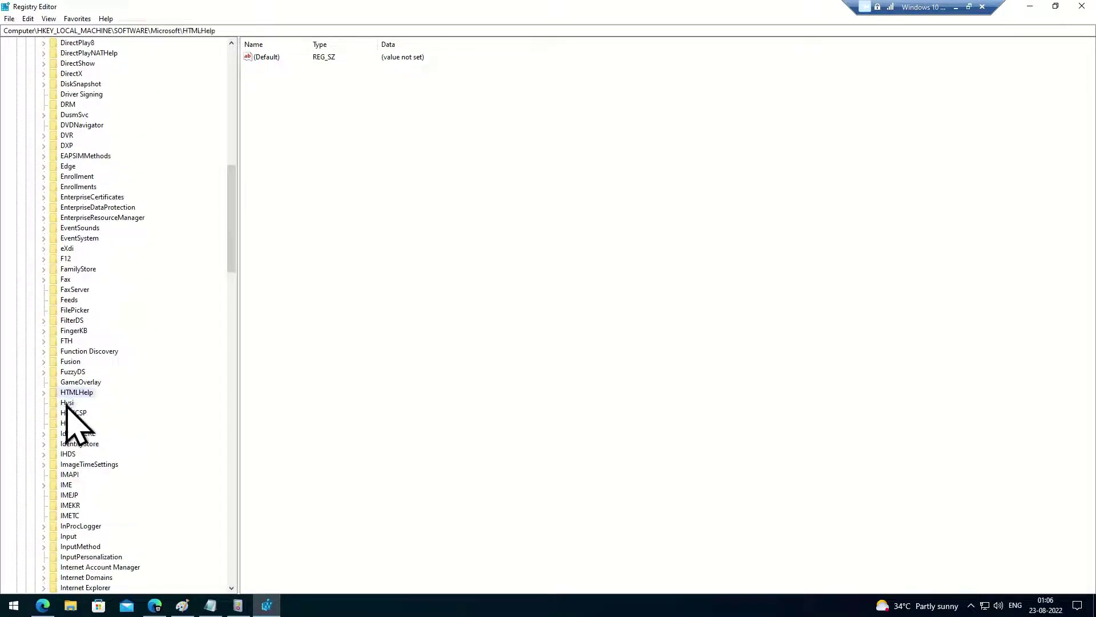
{"action": "left_click", "coordinate": [67, 403]}
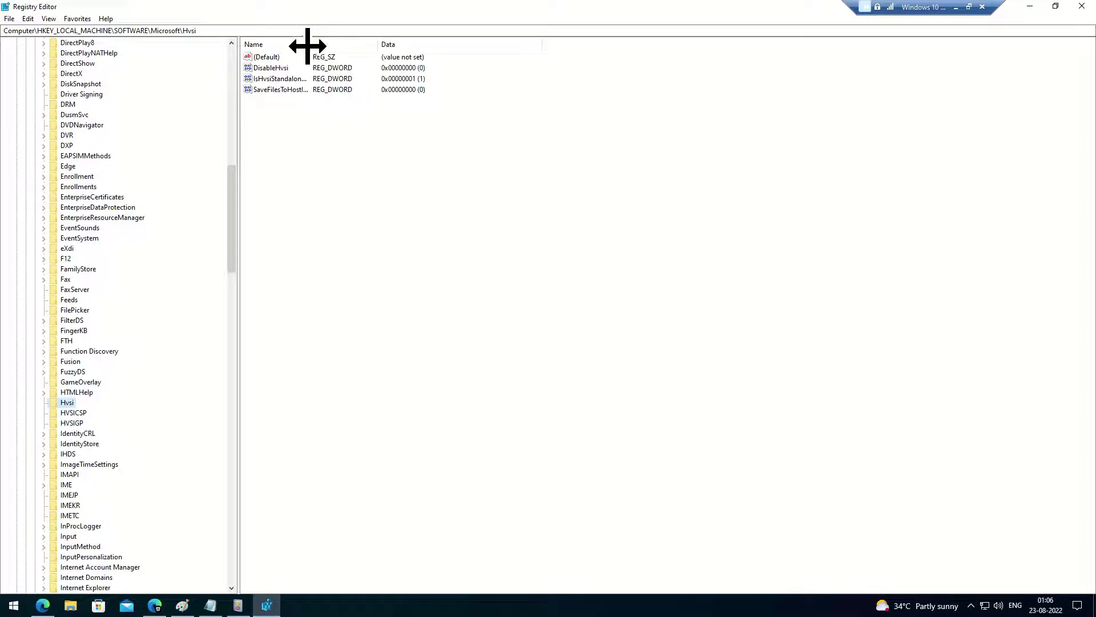
{"action": "left_click_drag", "start_coordinate": [307, 46], "coordinate": [503, 68]}
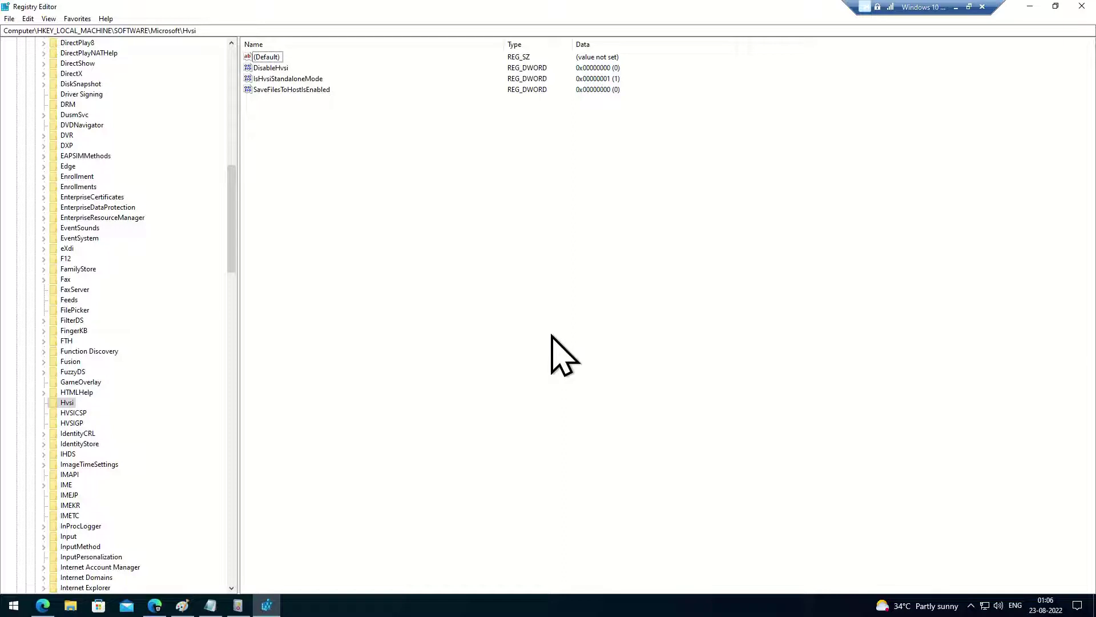
{"action": "left_click", "coordinate": [282, 92]}
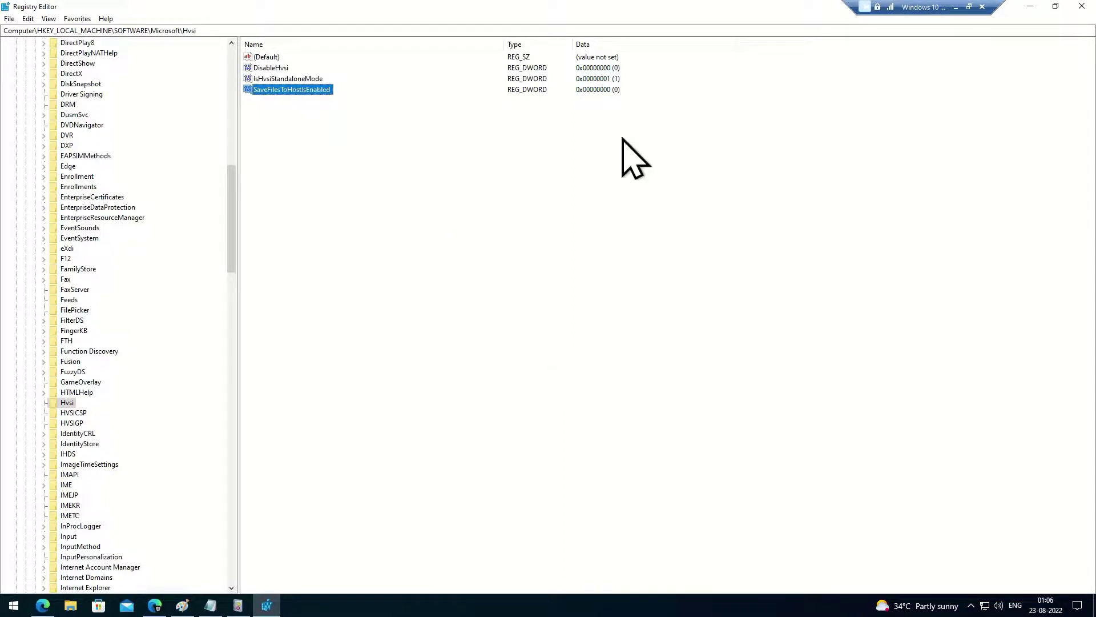
Close Registry Editor to get back to Event Viewer's WDAG-Service Operational log.
{"action": "left_click", "coordinate": [1082, 7]}
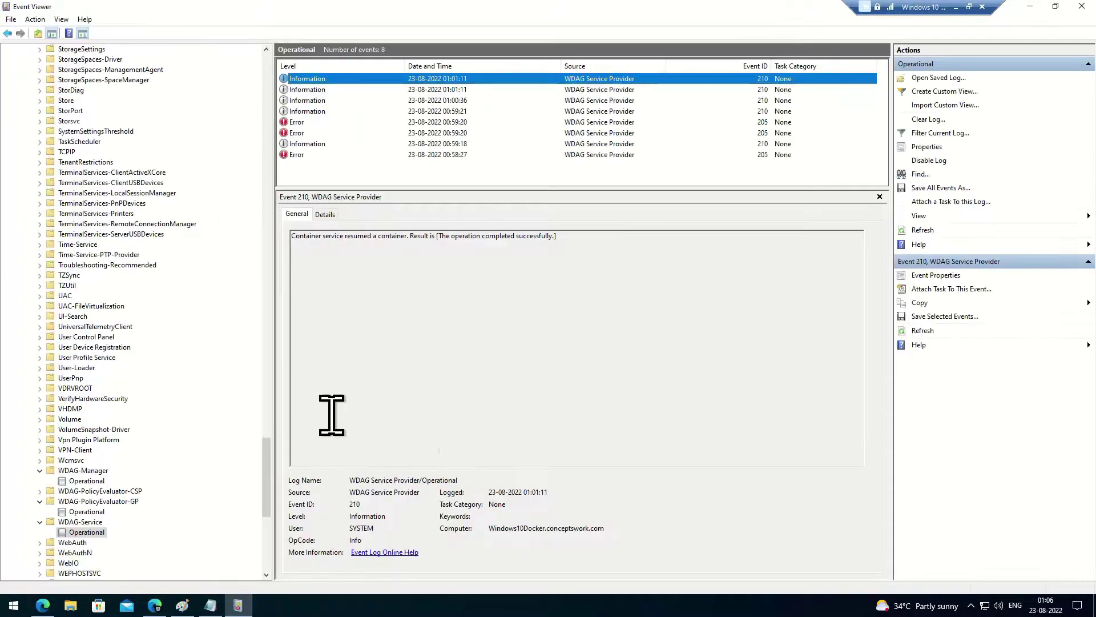